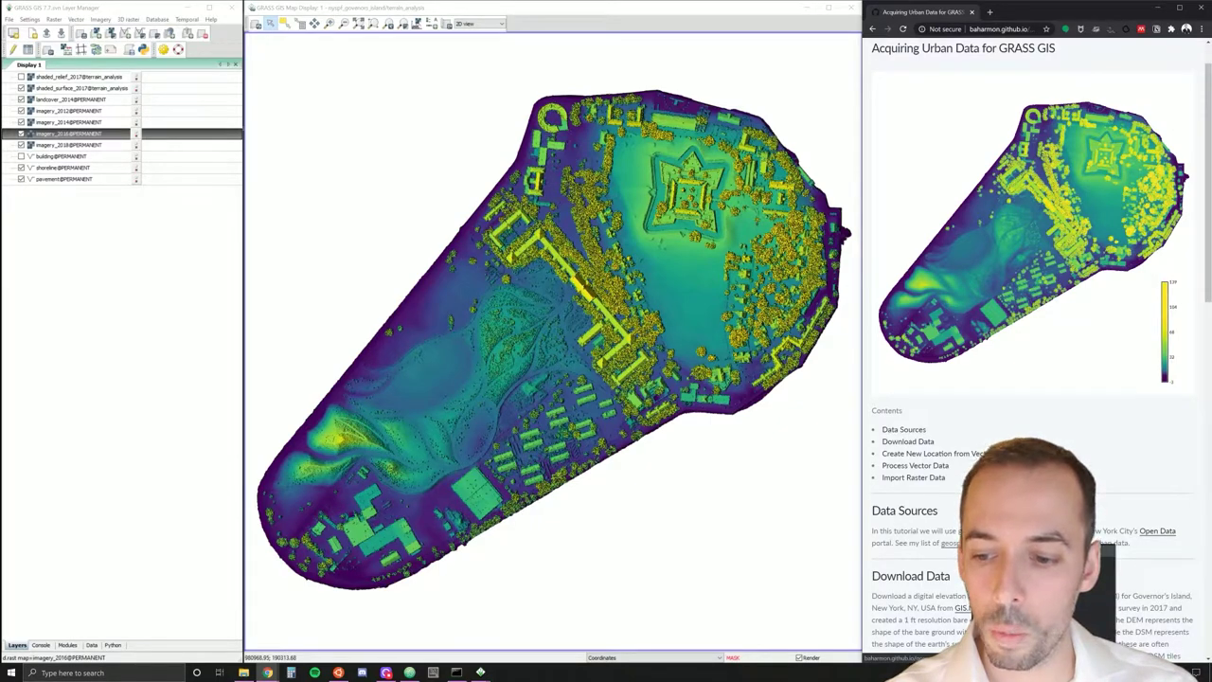
Open the tutorial's geospatial data sources link in a new browser tab.
middle_click(950, 543)
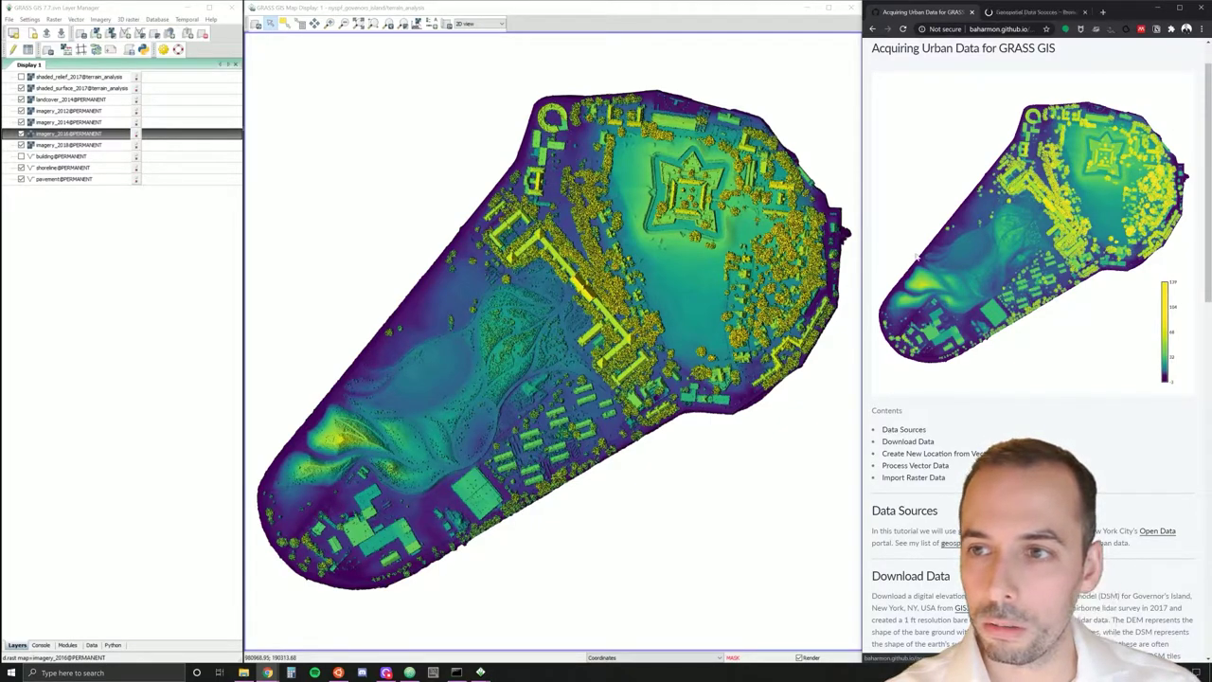
Glance over the Geospatial Data Sources page, then close its tab to return to the tutorial.
left_click(1012, 15)
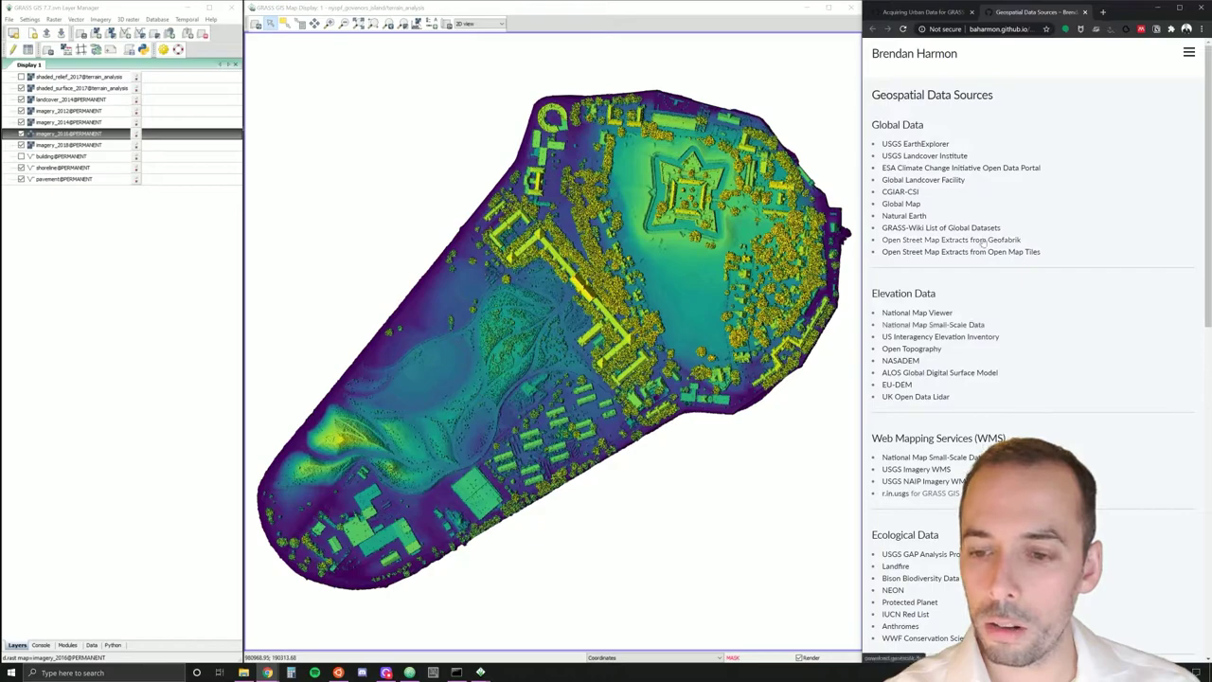
scroll(983, 174, "down", 1)
scroll(982, 174, "up", 1)
left_click(1085, 11)
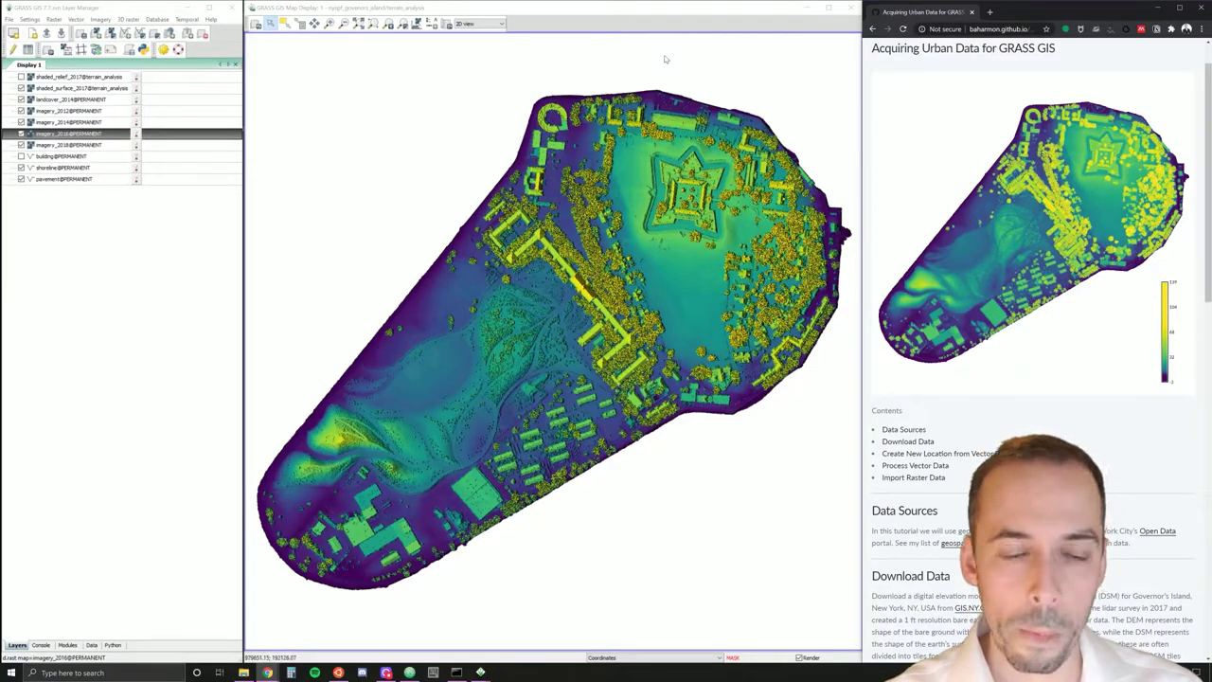
Compare the shaded surface layer with the bare-earth shaded relief in the map display.
left_click(620, 34)
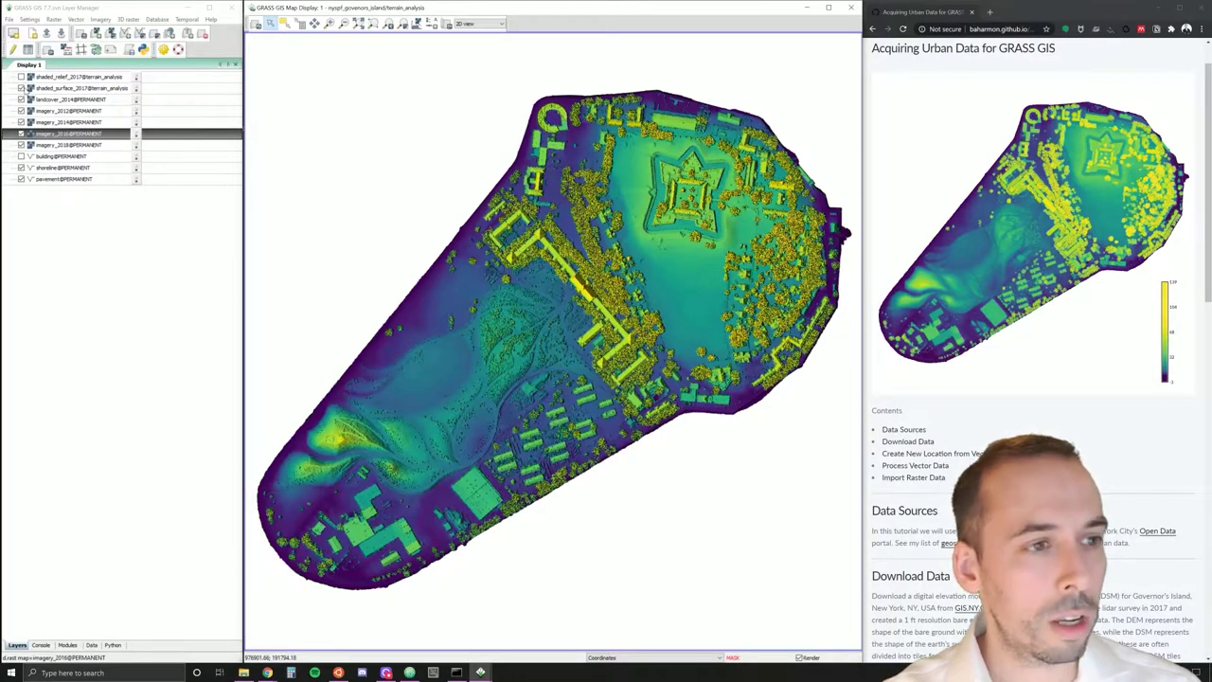
left_click(21, 88)
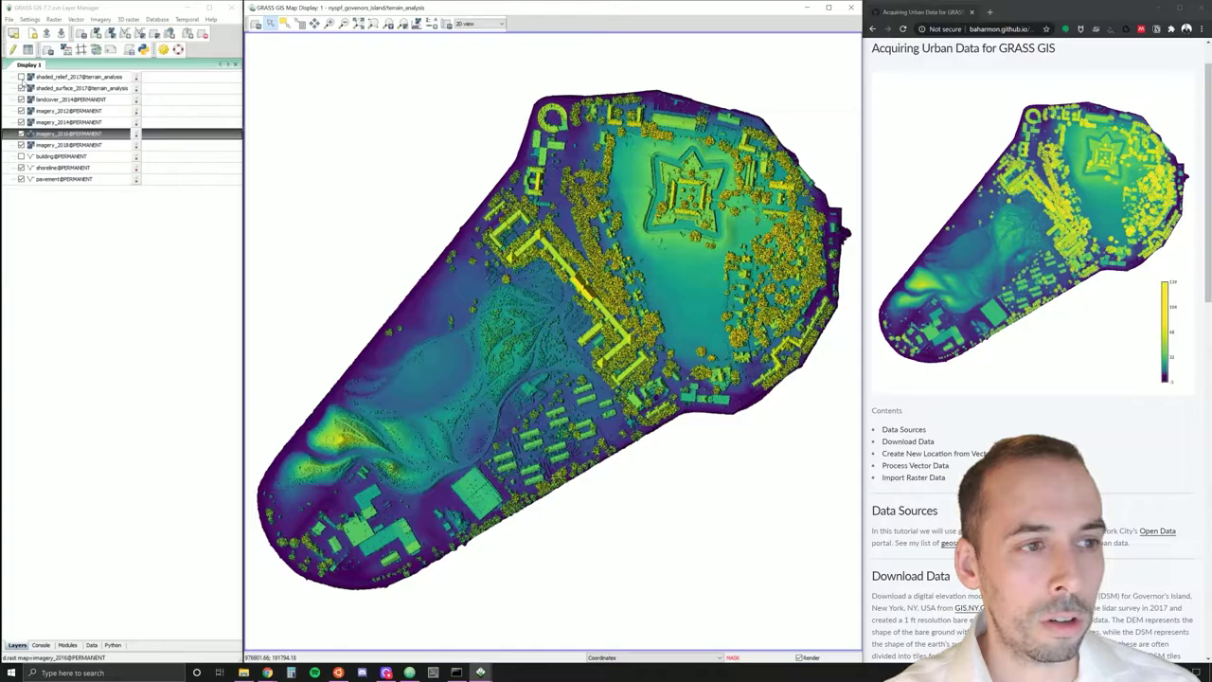
left_click(21, 80)
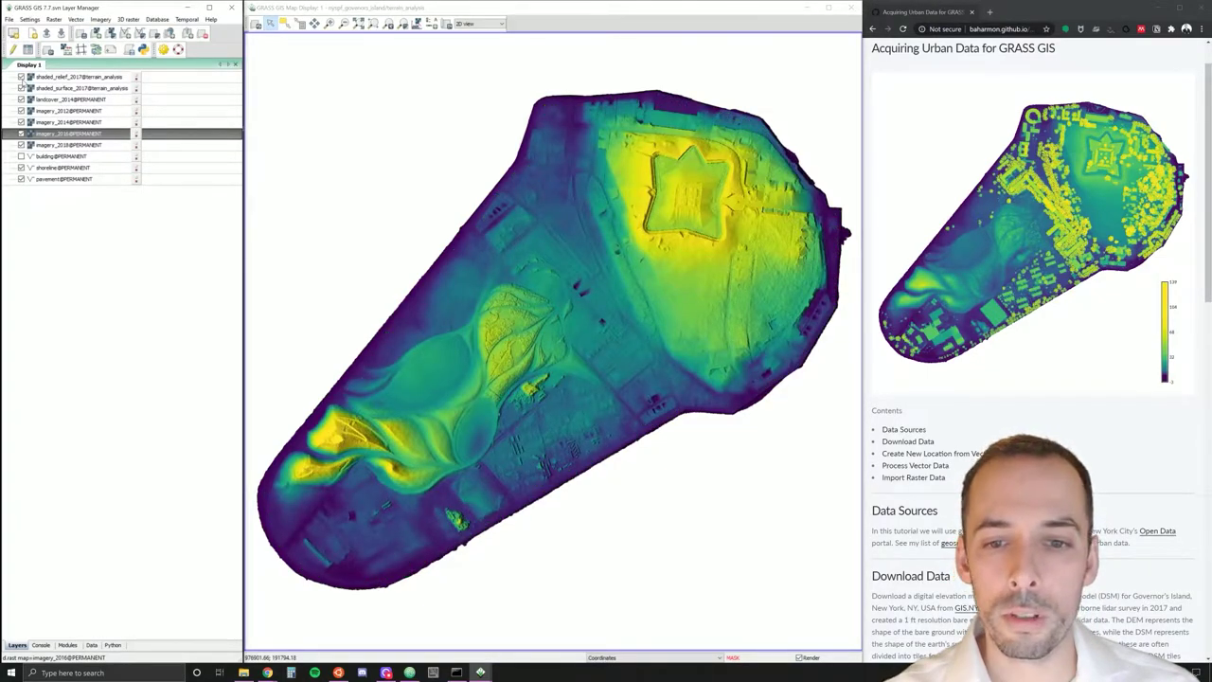
left_click(21, 77)
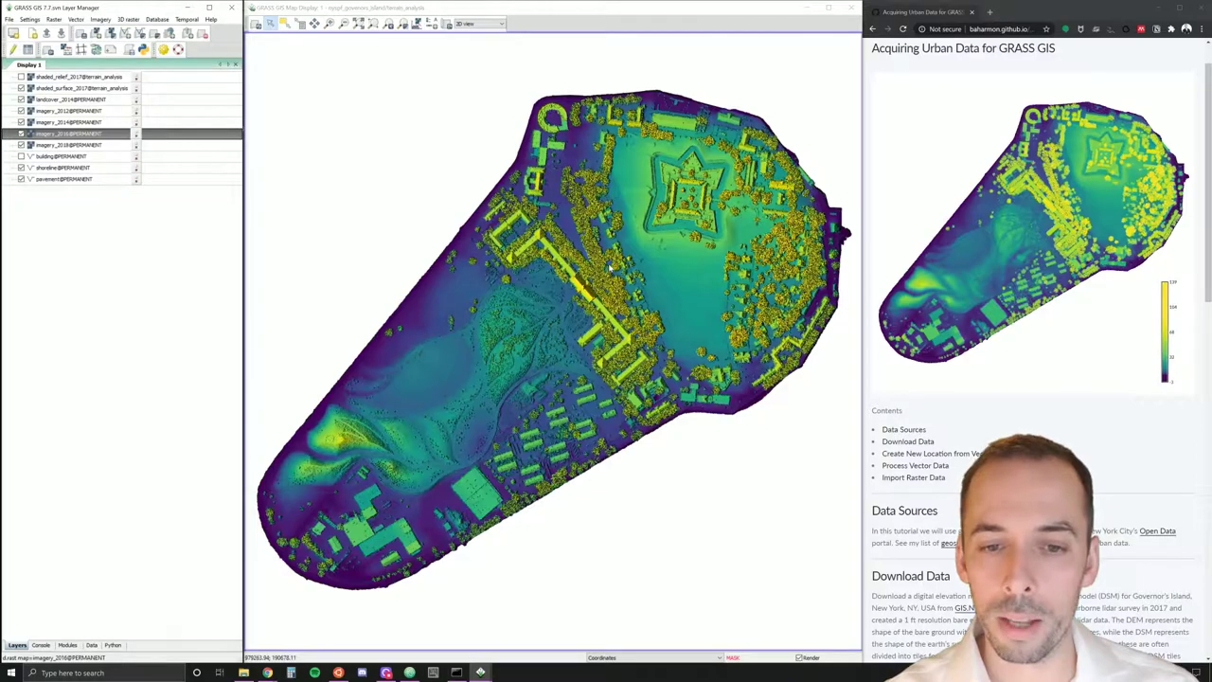
Hide shaded_surface_2017, land cover and the 2012–2018 imagery, then show building footprints.
left_click(21, 87)
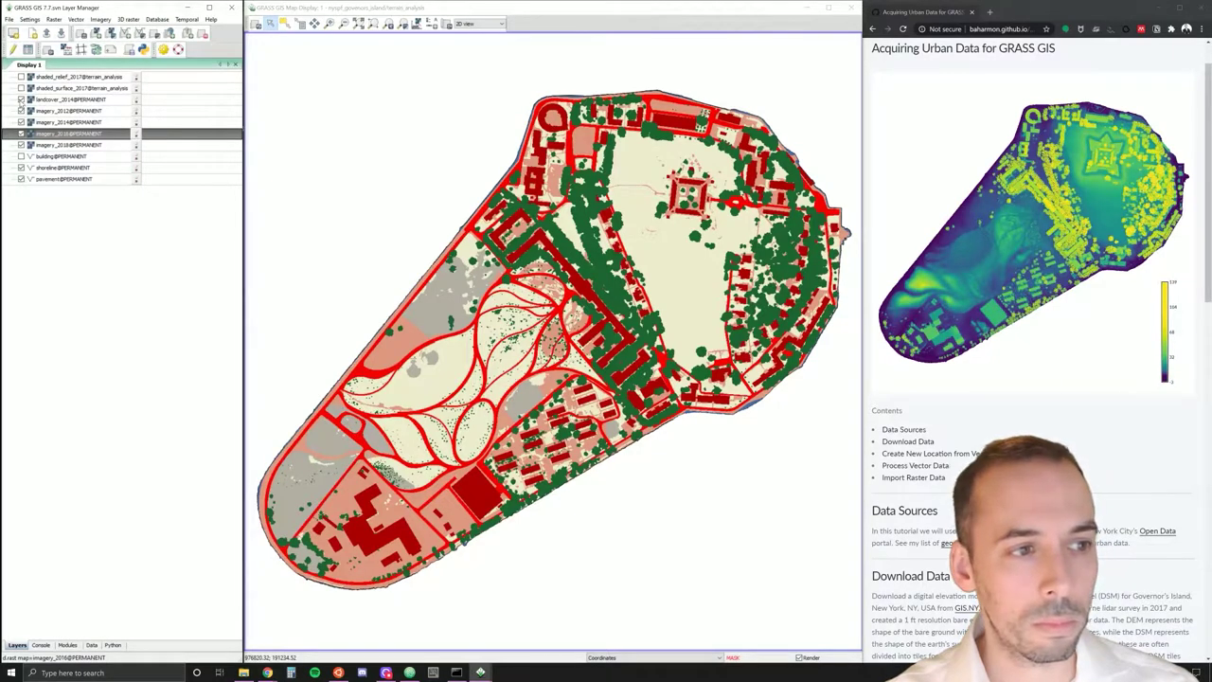
left_click(20, 98)
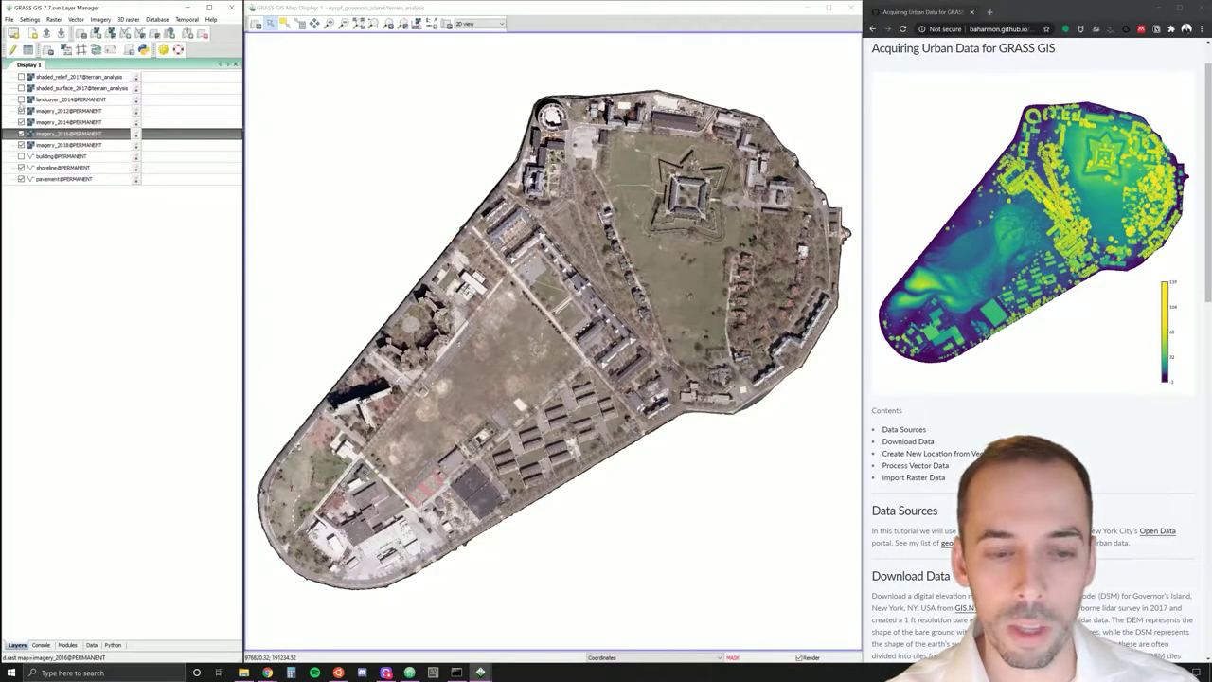
left_click(21, 111)
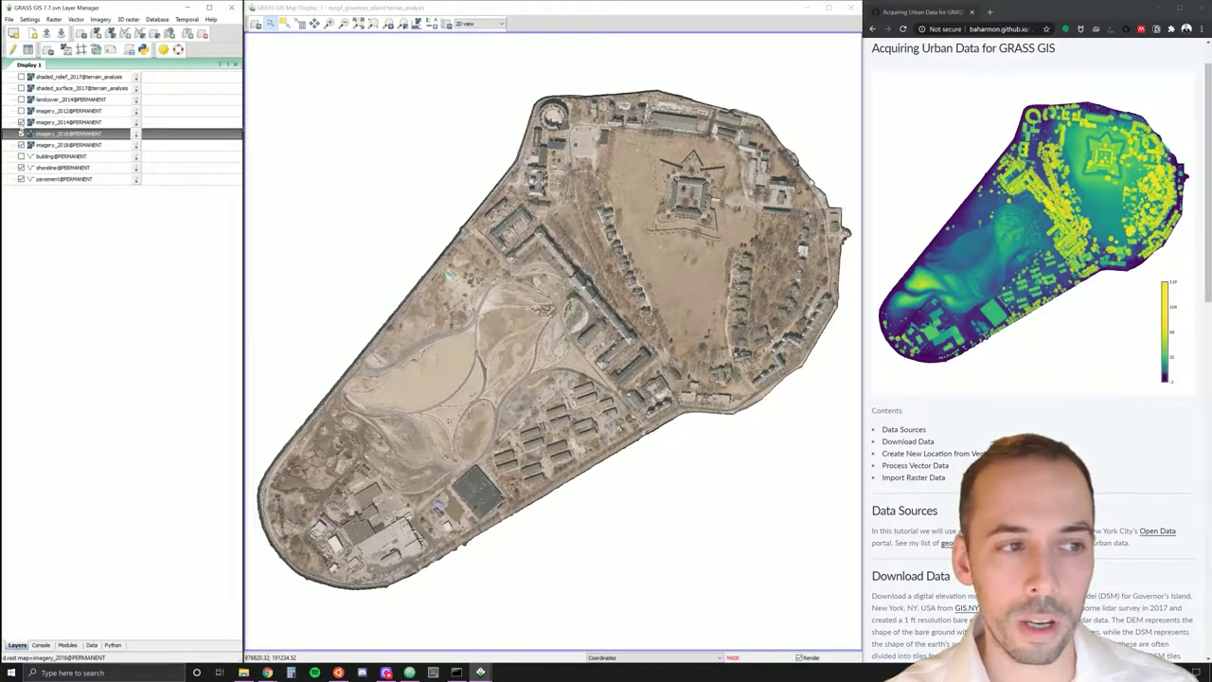
left_click(21, 122)
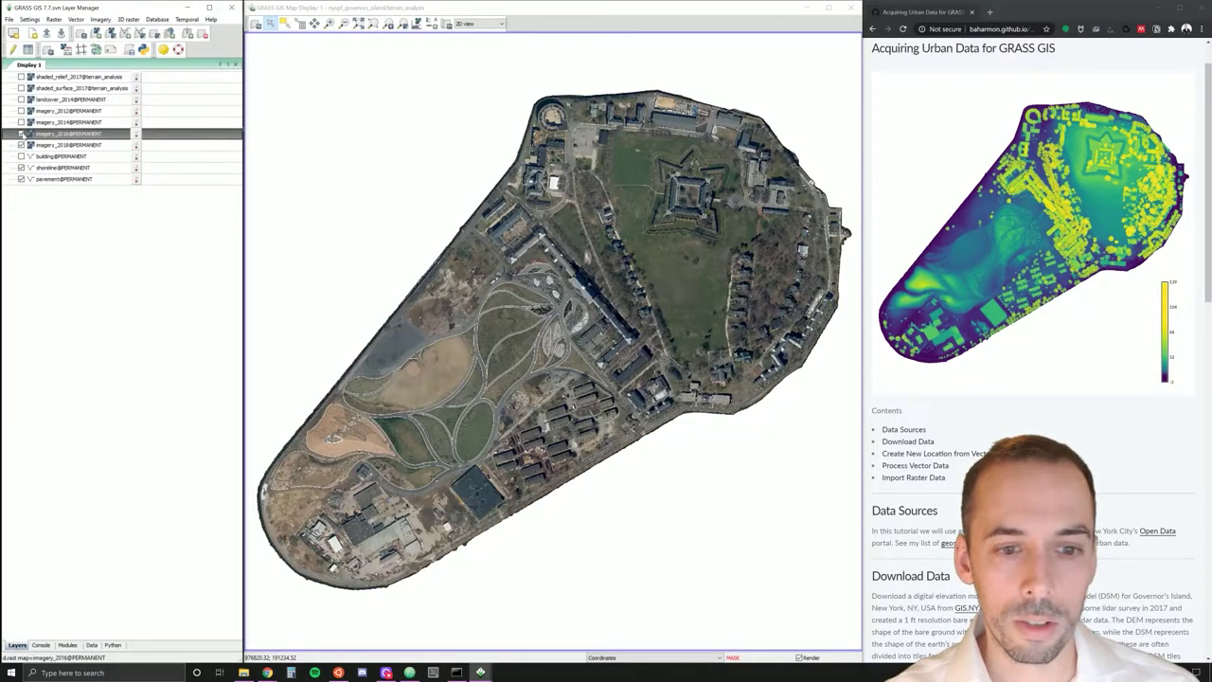
left_click(21, 134)
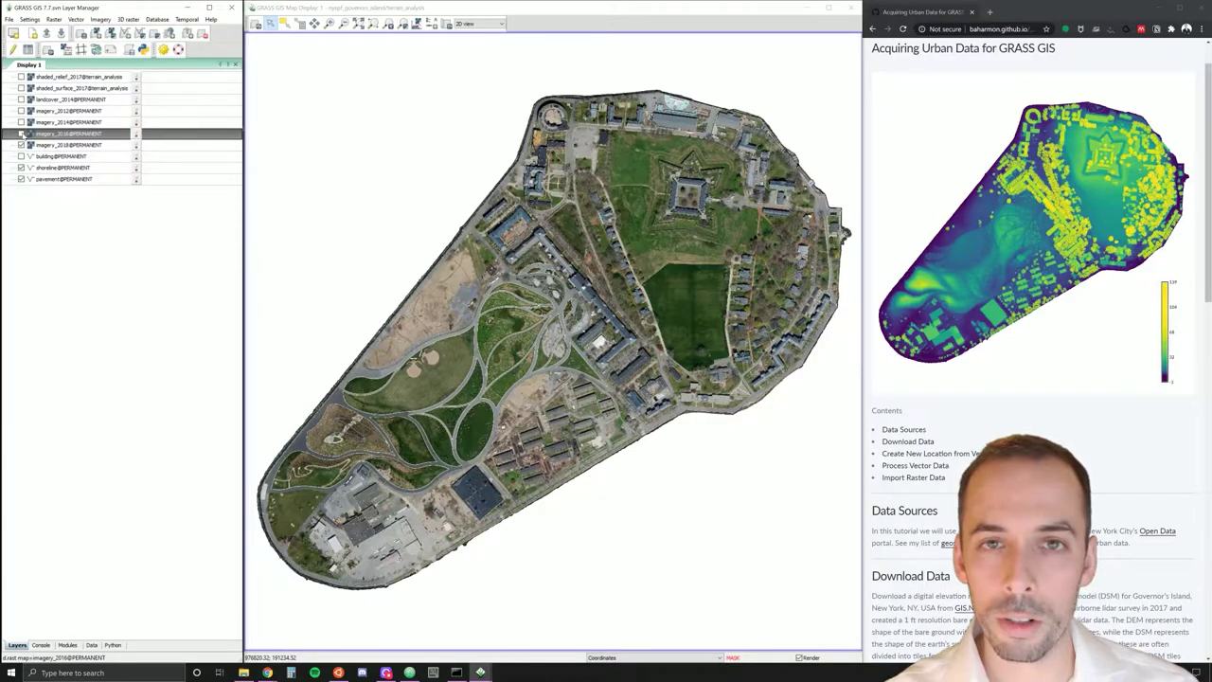
left_click(21, 145)
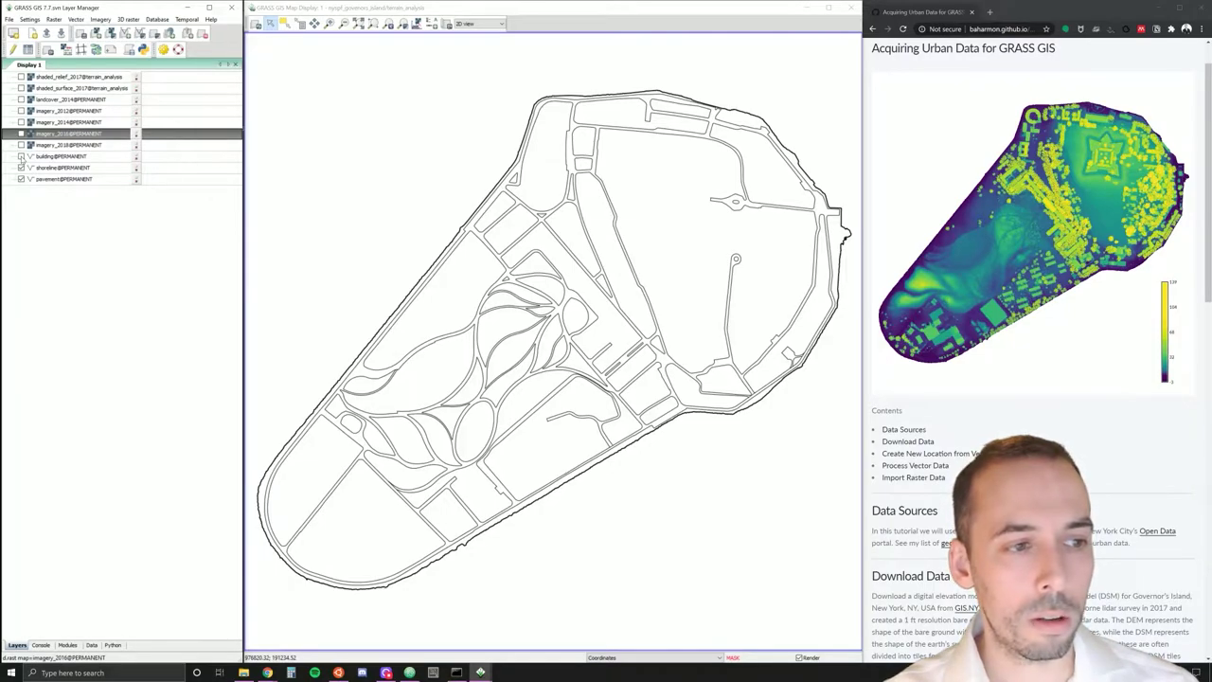
left_click(21, 156)
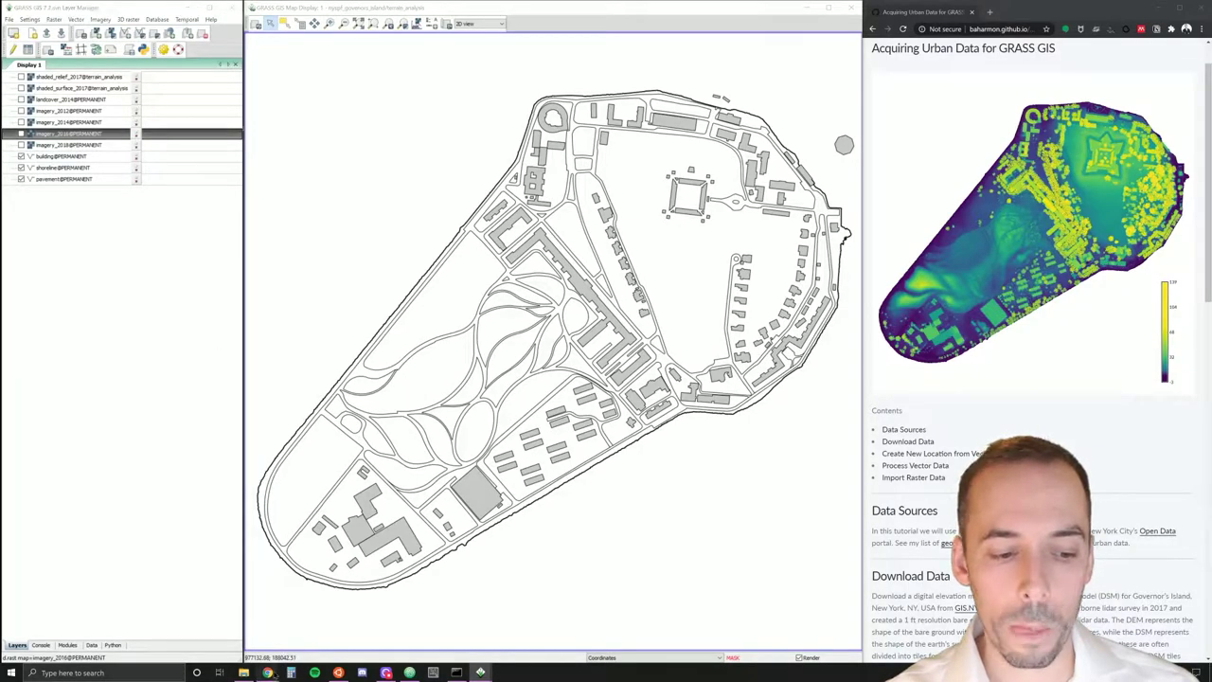
On the NYC Topobathymetric Data page, inspect the 2017 DEM download folder, then close it.
mouse_move(274, 673)
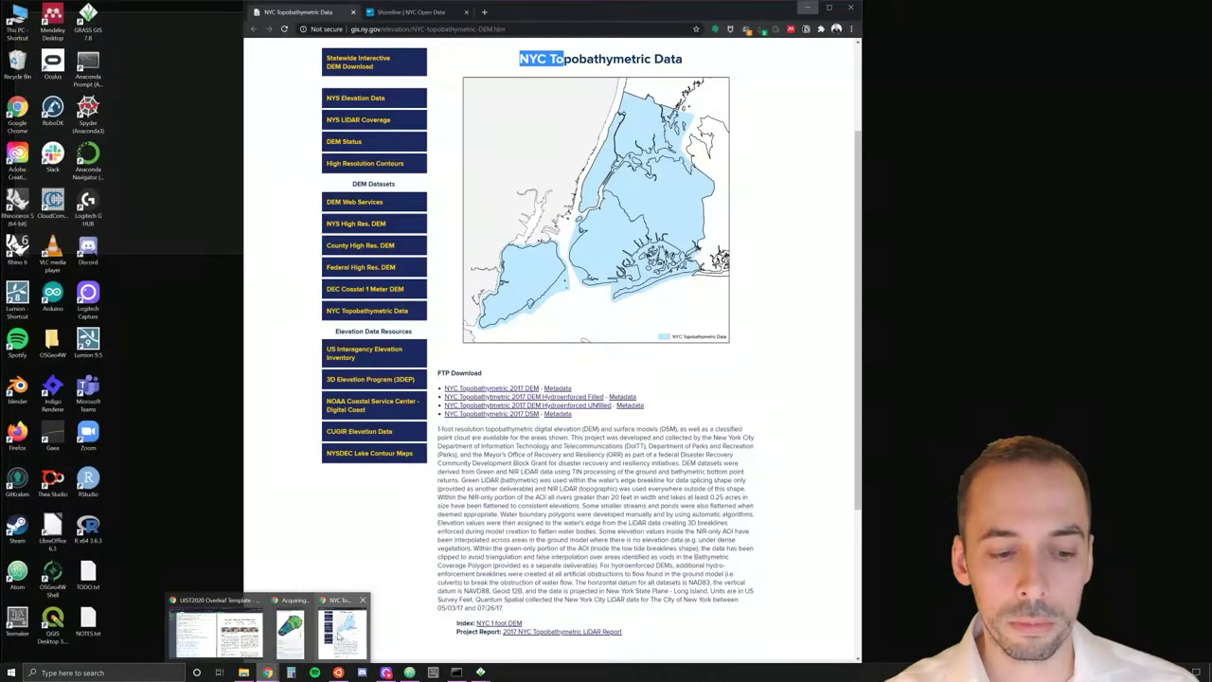
left_click(338, 636)
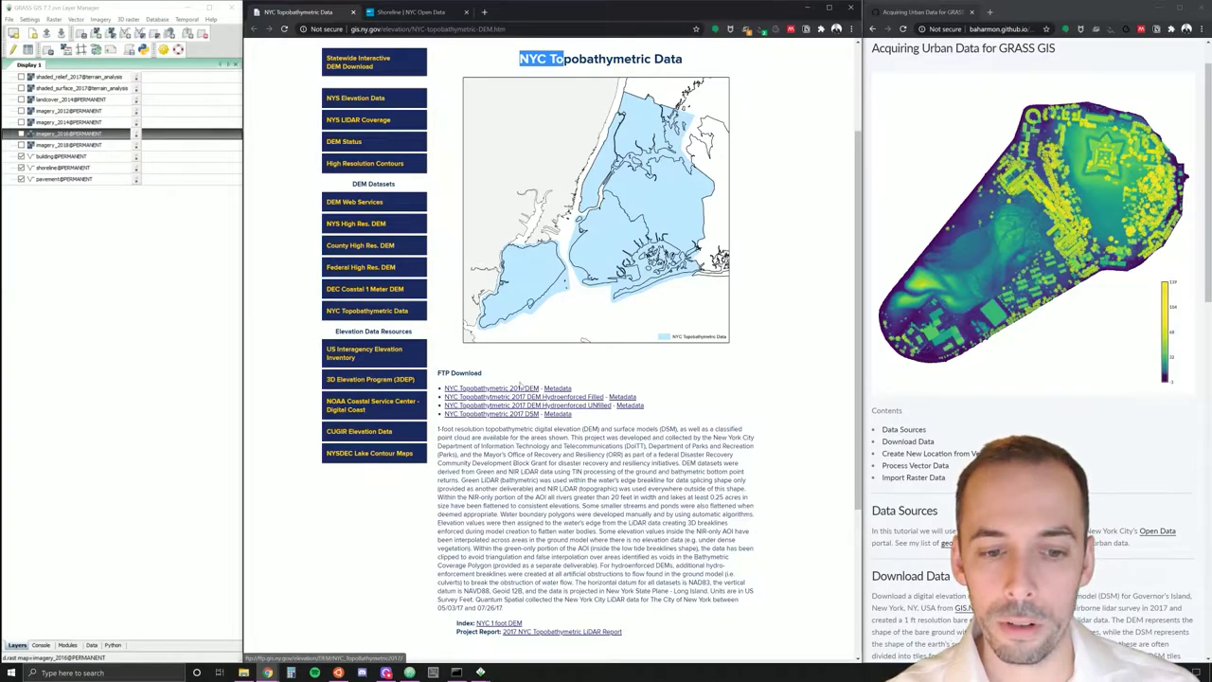
left_click(522, 388)
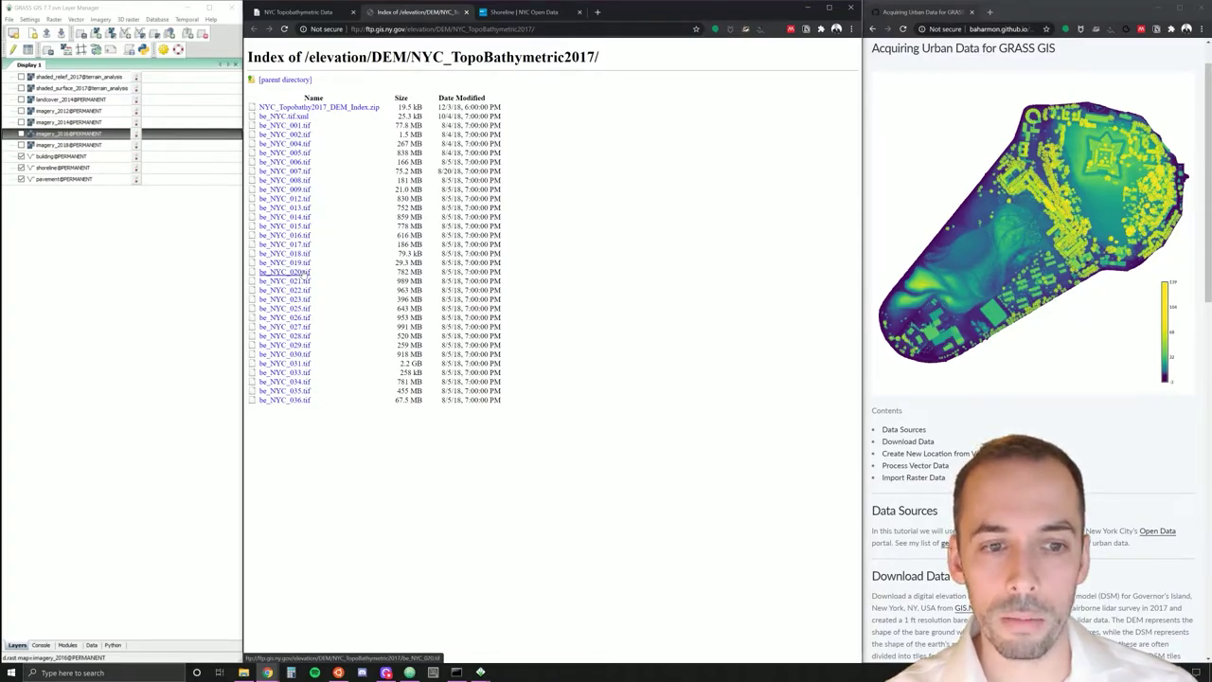
left_click(331, 15)
left_click(416, 14)
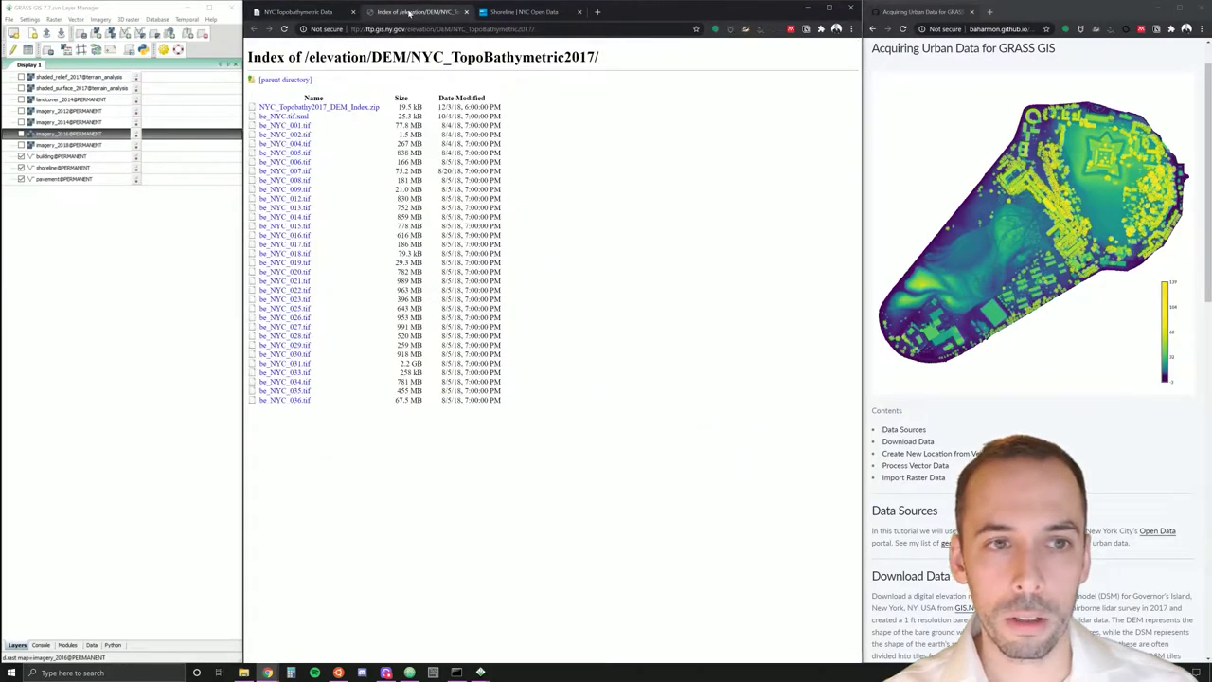
left_click(465, 12)
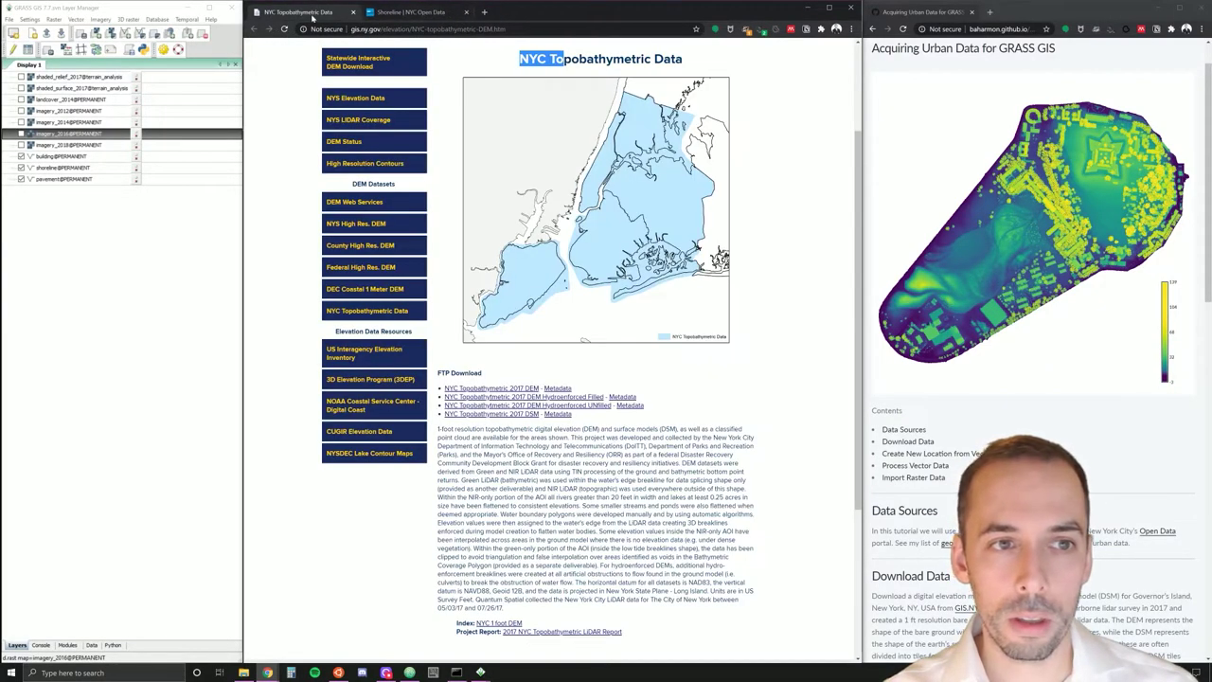
Browse the NYC Topobathymetric 2017 DSM folder listing, then close that tab.
left_click(510, 415)
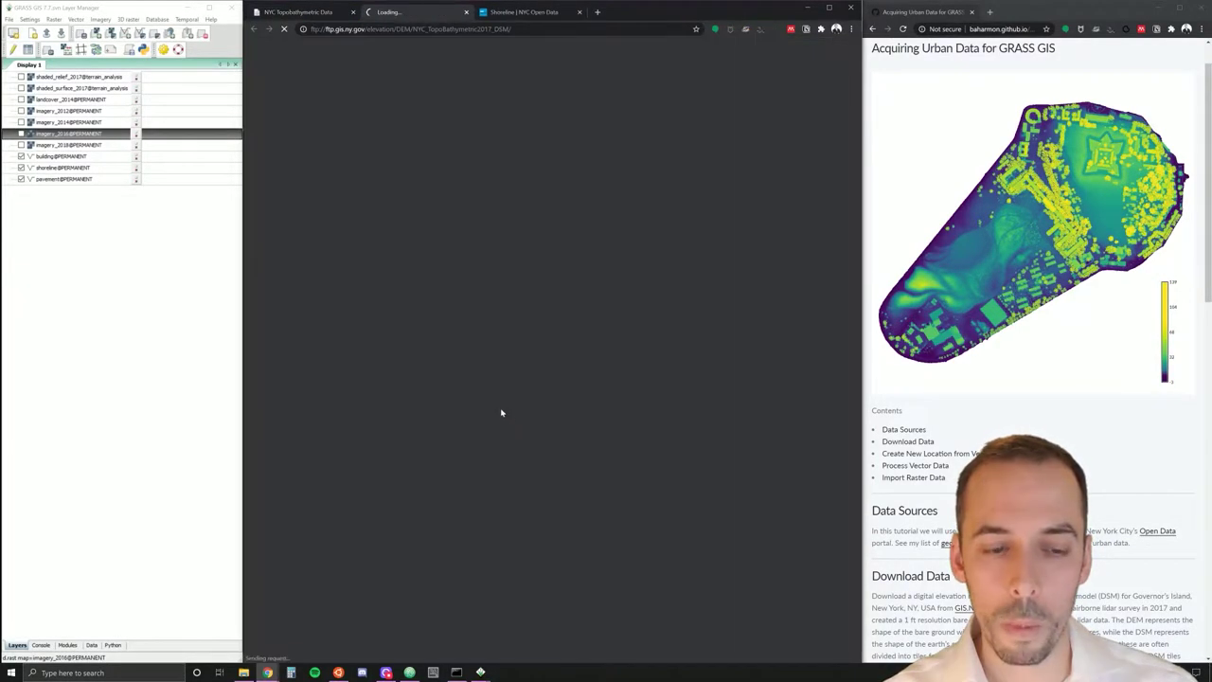
scroll(358, 214, "down", 8)
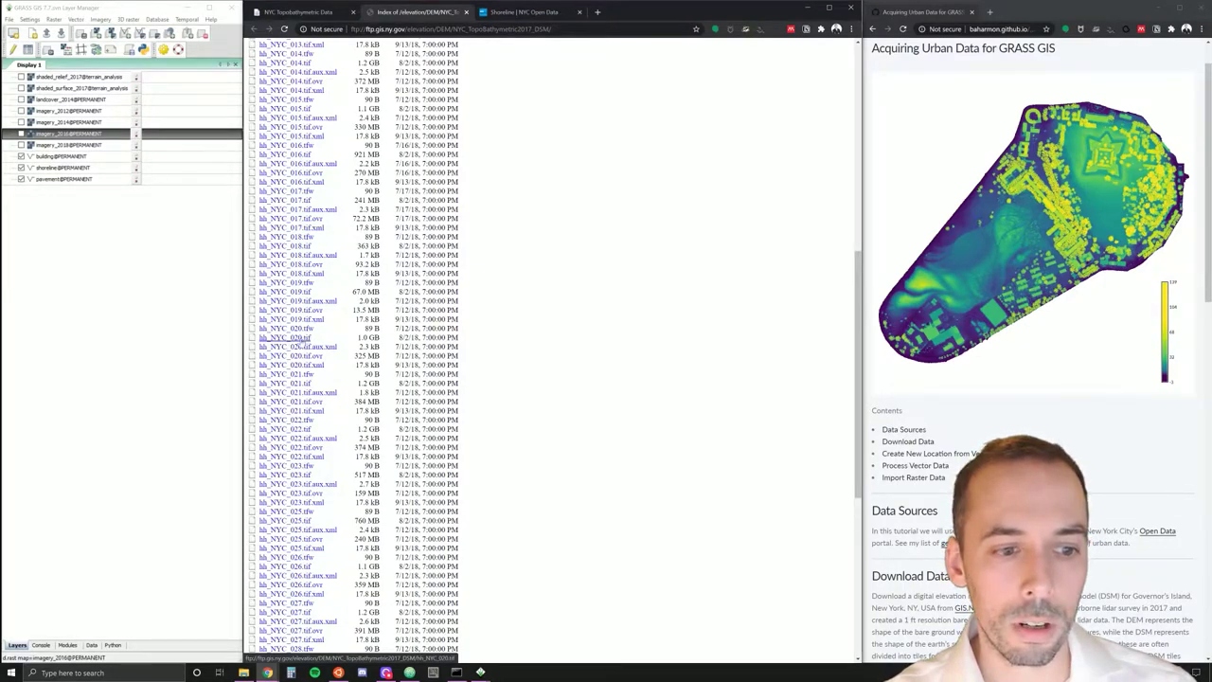
left_click(466, 13)
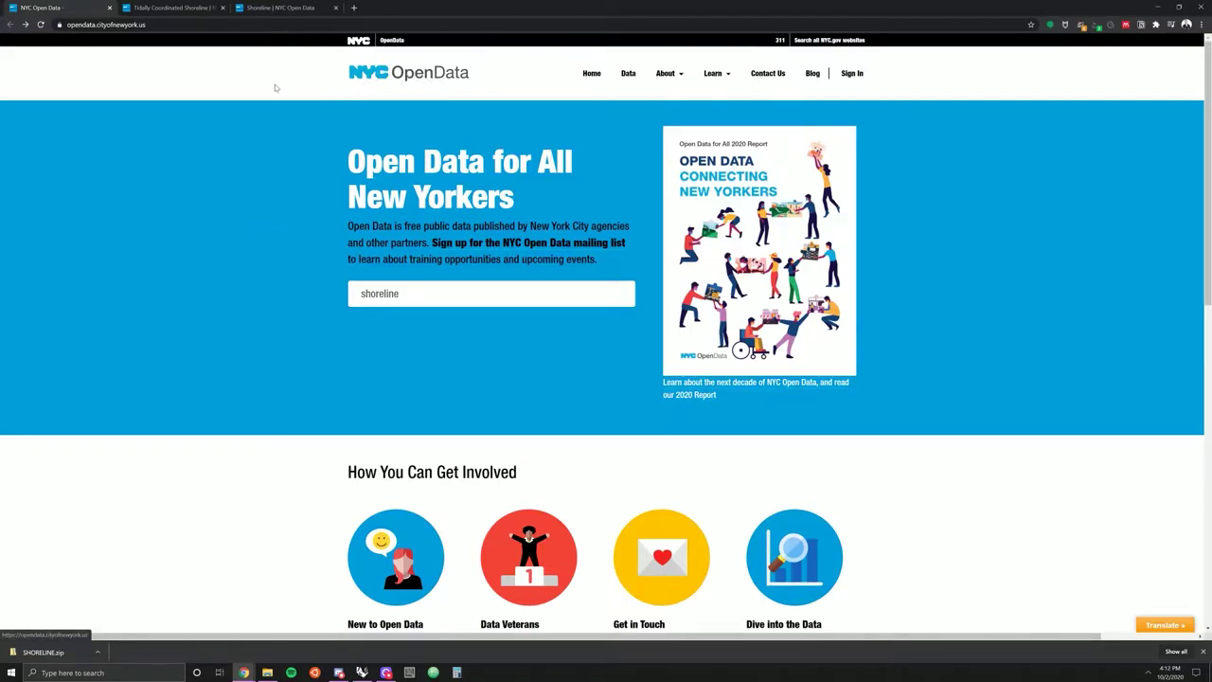
Search the NYC OpenData portal for 'shoreline' datasets.
double_click(76, 25)
left_click_drag(84, 24, 146, 25)
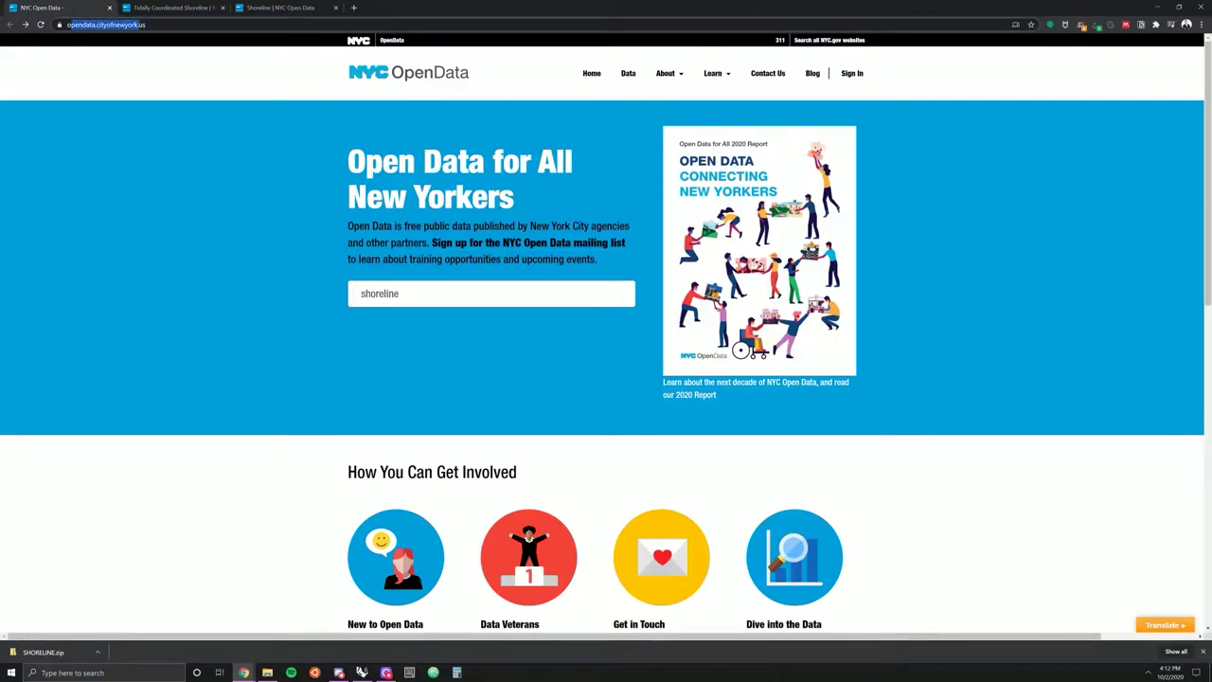
left_click(187, 130)
left_click_drag(399, 293, 243, 269)
type("shoreline")
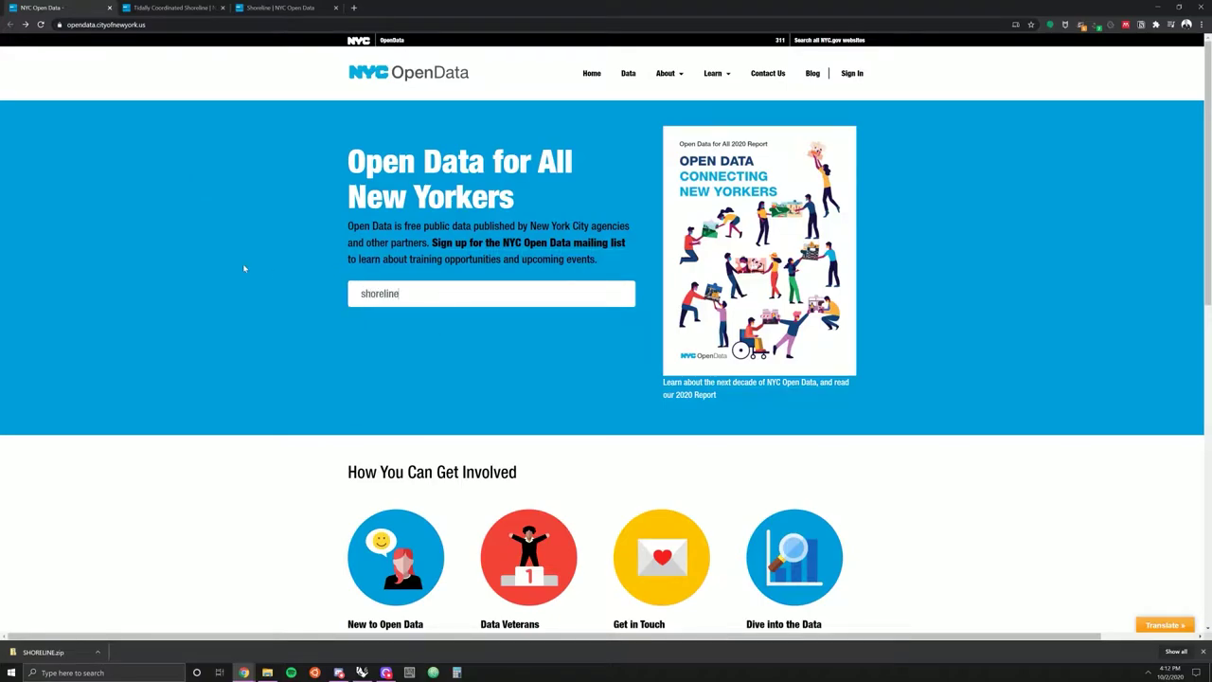
key("Return")
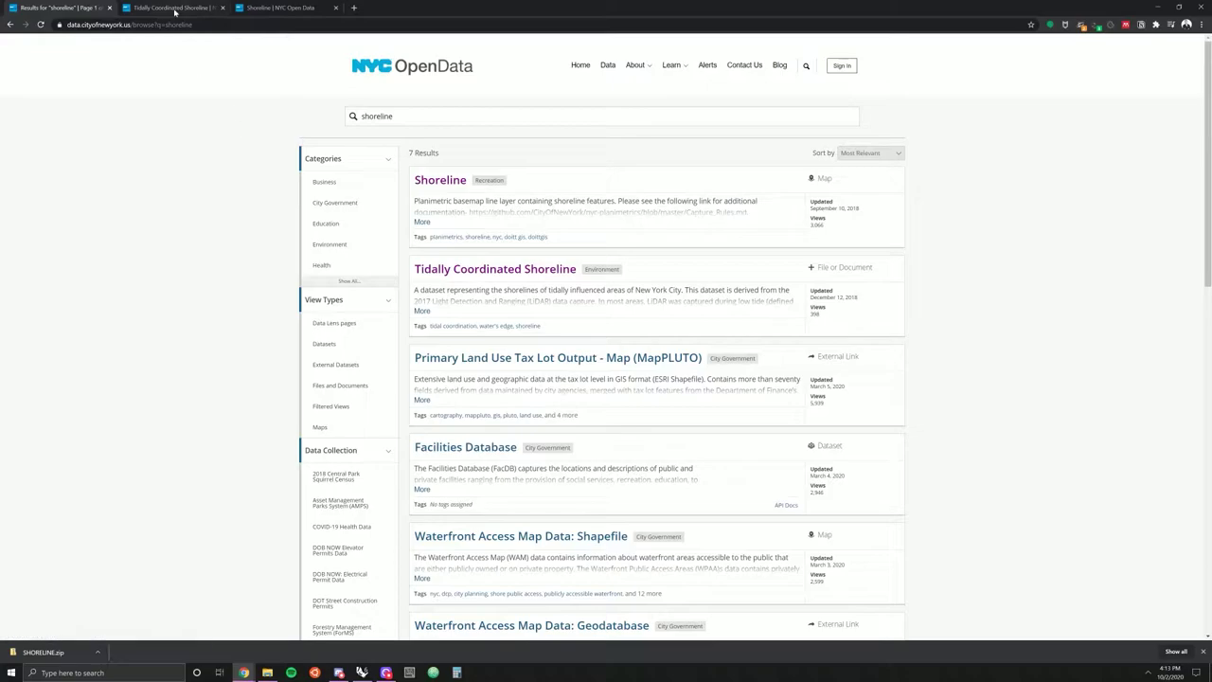
Review the Shoreline export options and the Tidally Coordinated Shoreline page, selecting the Shoreline.zip name.
left_click(175, 7)
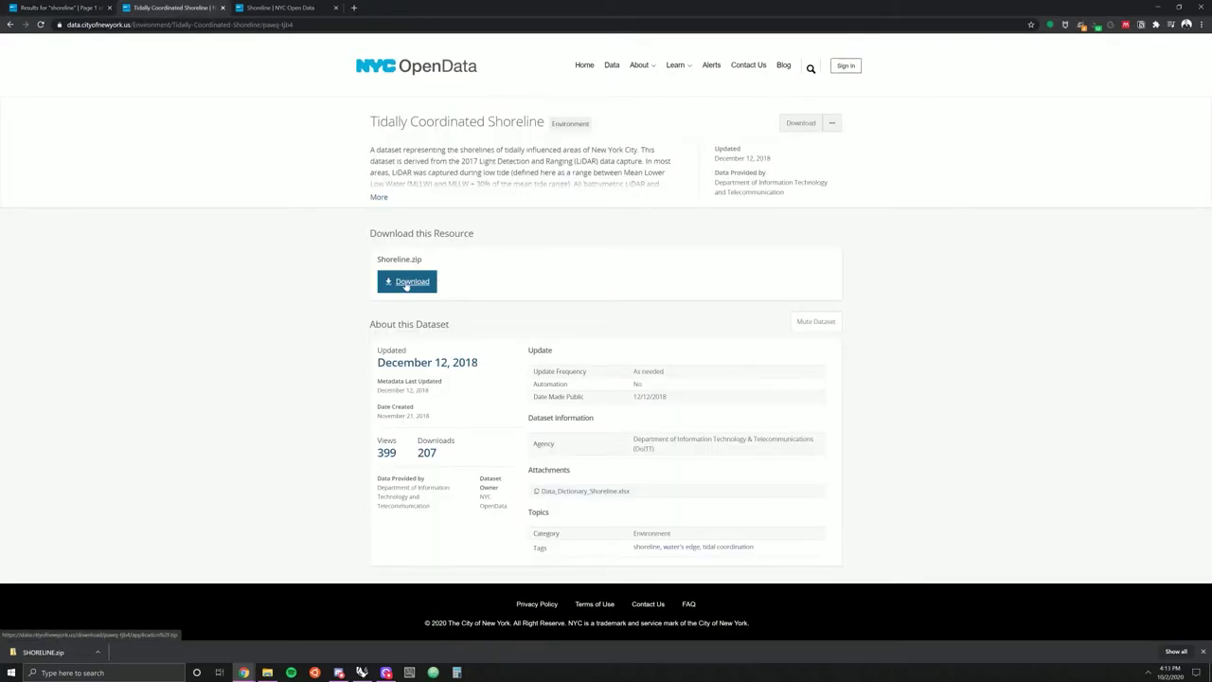
left_click(280, 8)
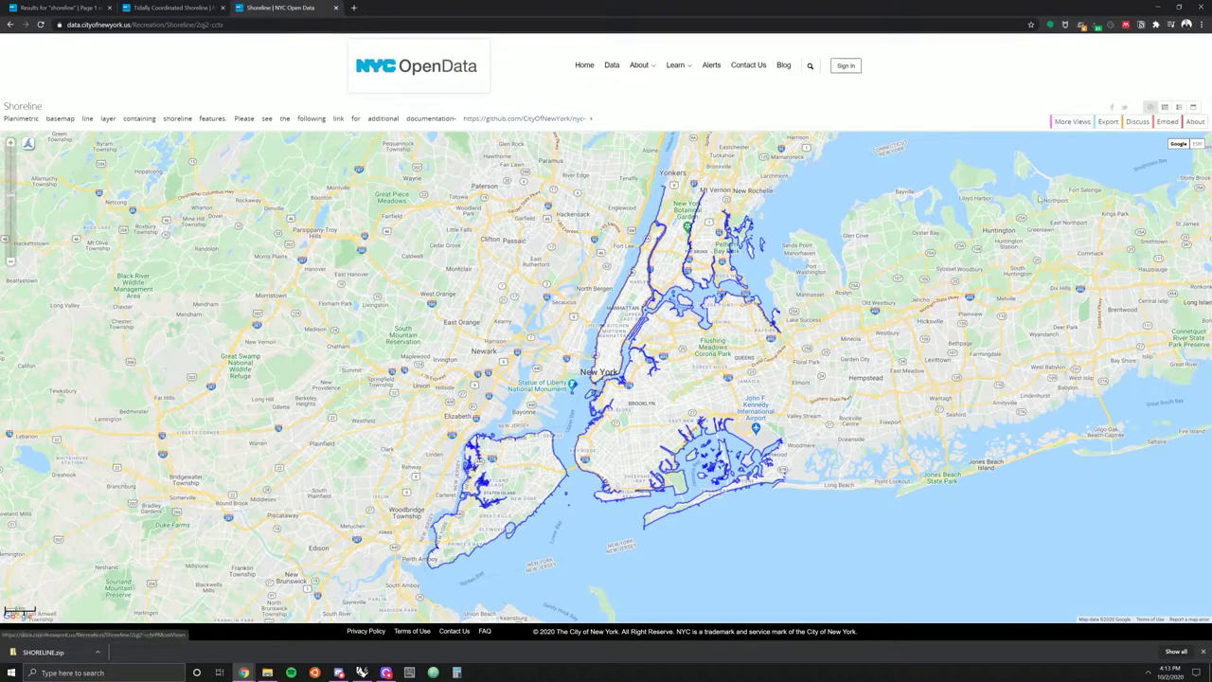
left_click(1106, 125)
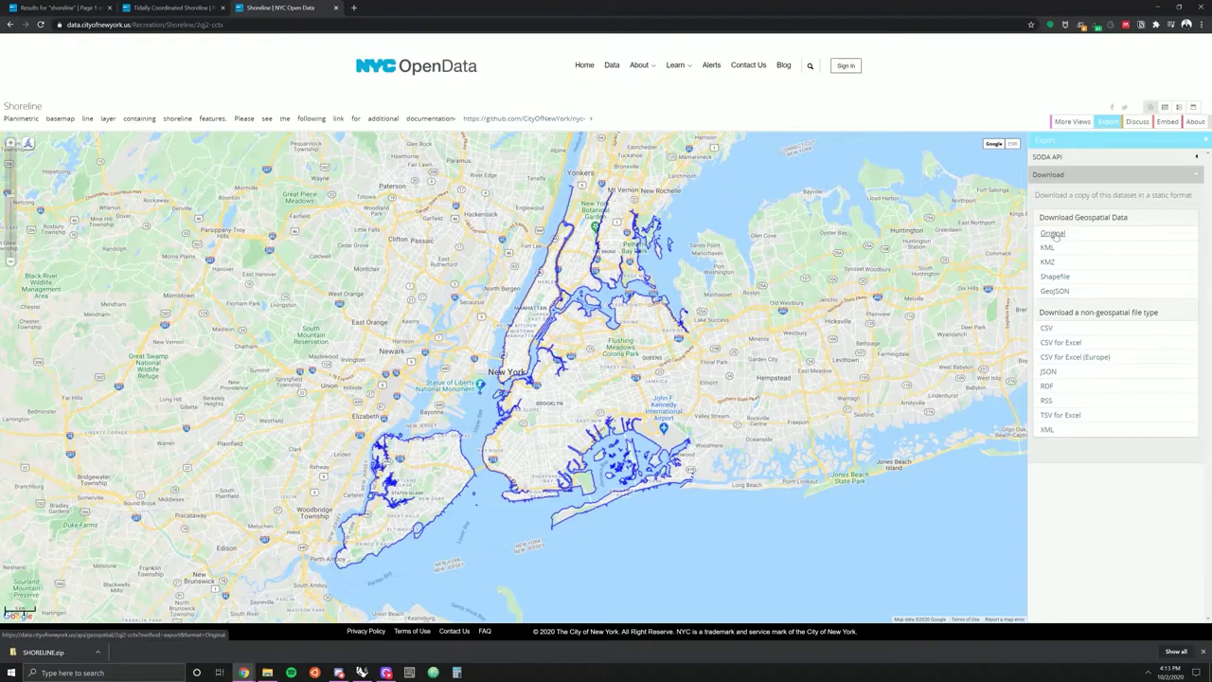
left_click(147, 7)
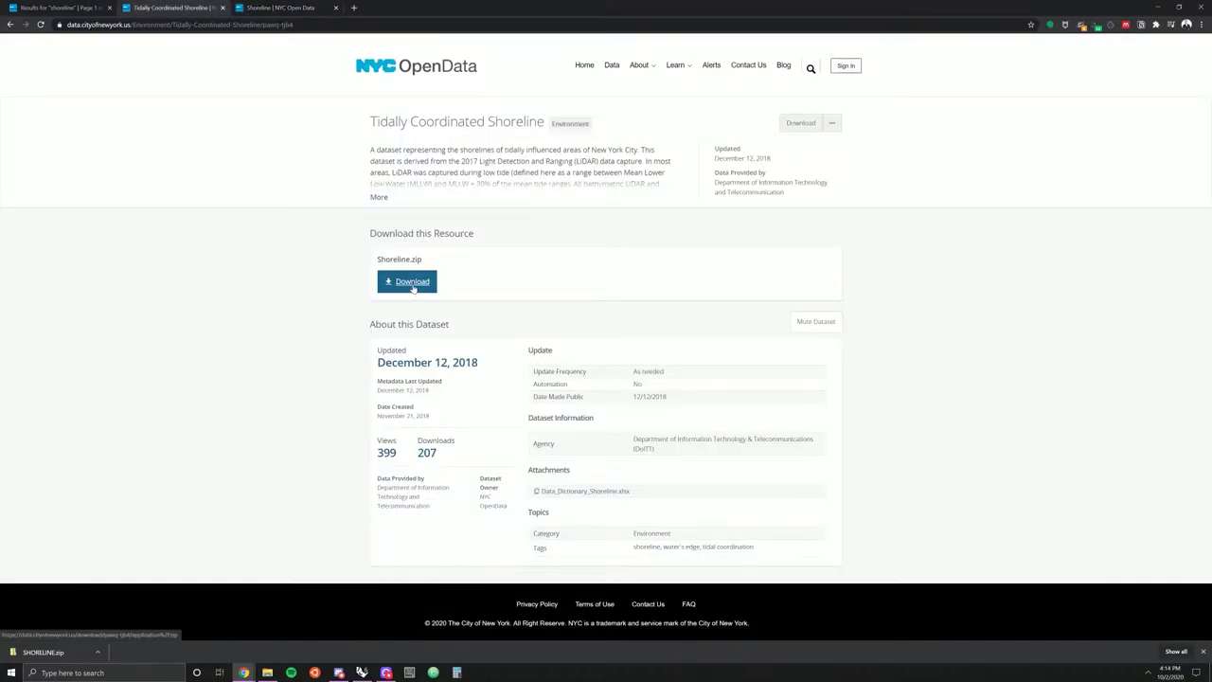
left_click_drag(377, 259, 426, 263)
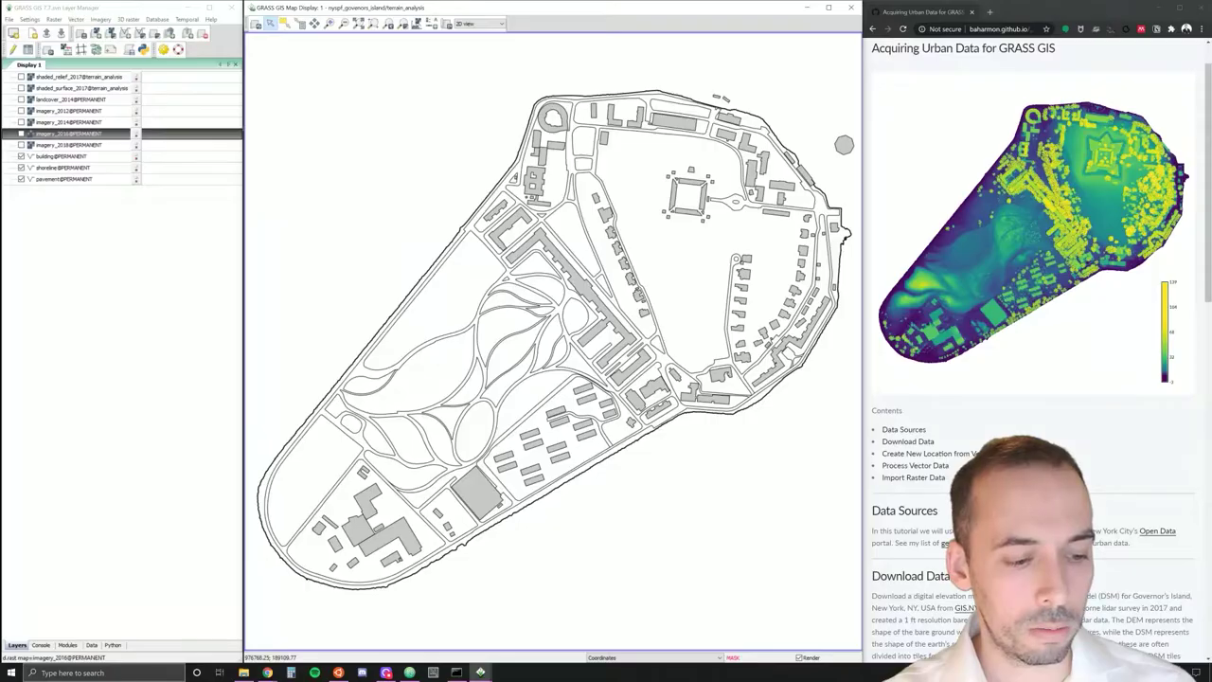
Search Windows for 'gras' and launch GRASS GIS 7.8.
left_click(124, 672)
right_click(124, 673)
type("ras")
key("BackSpace")
key("BackSpace")
key("BackSpace")
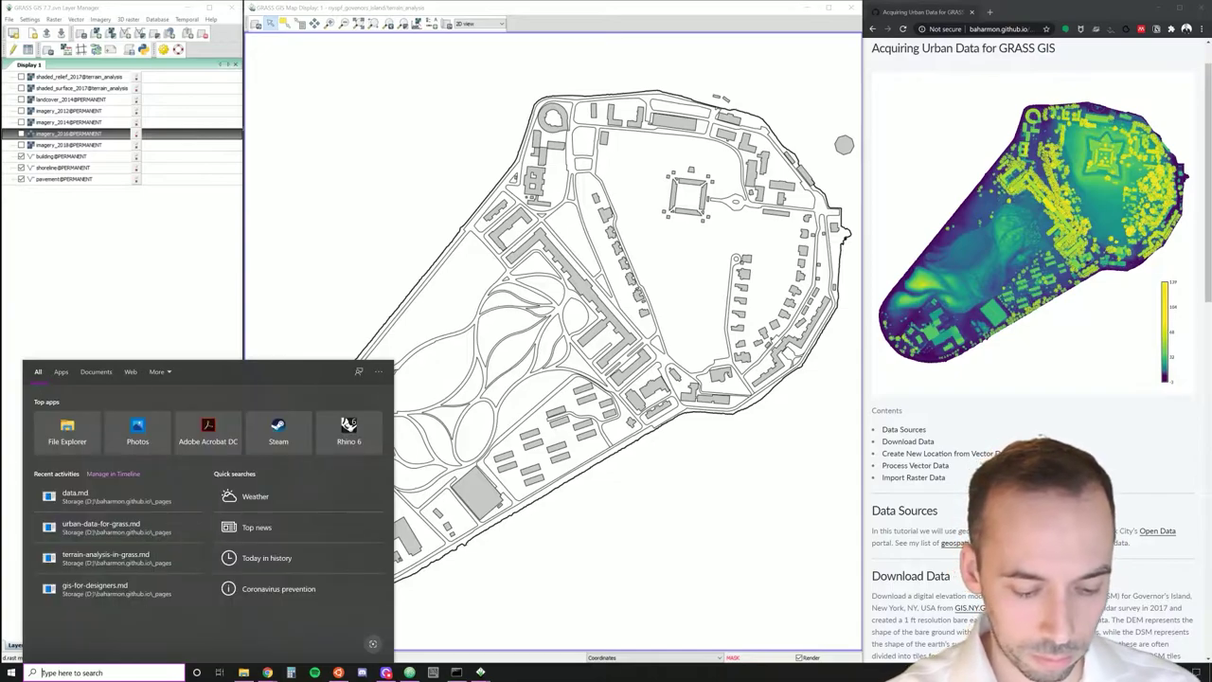
type("gras")
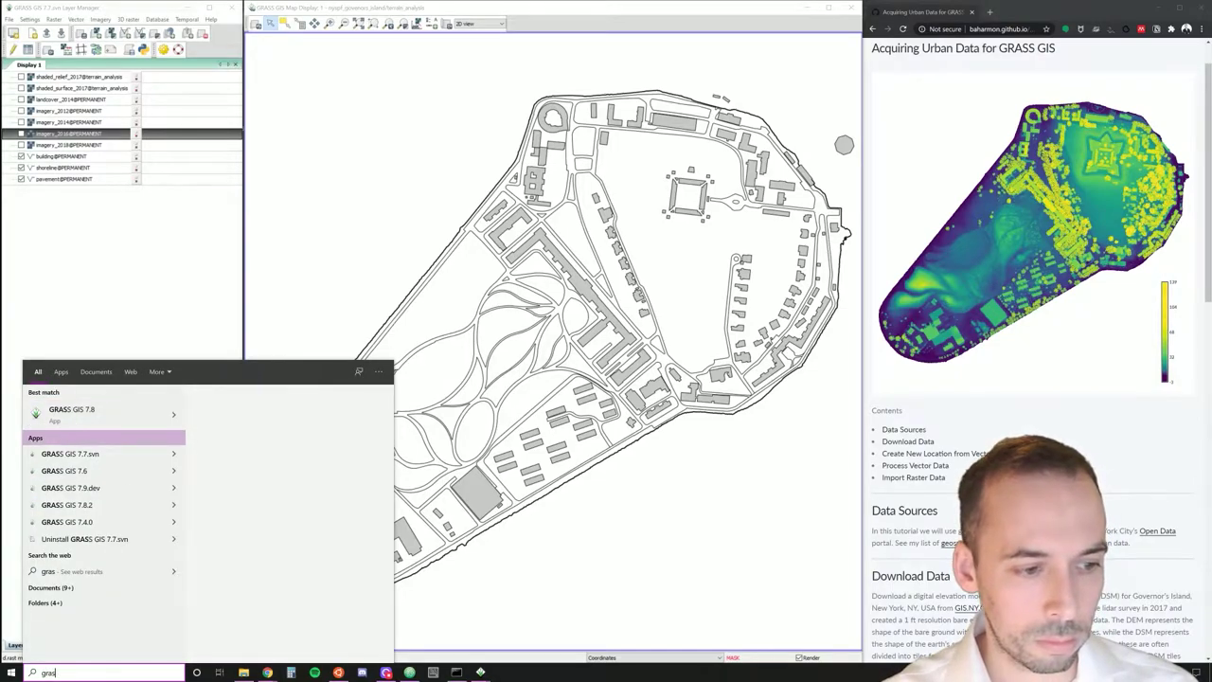
key("Return")
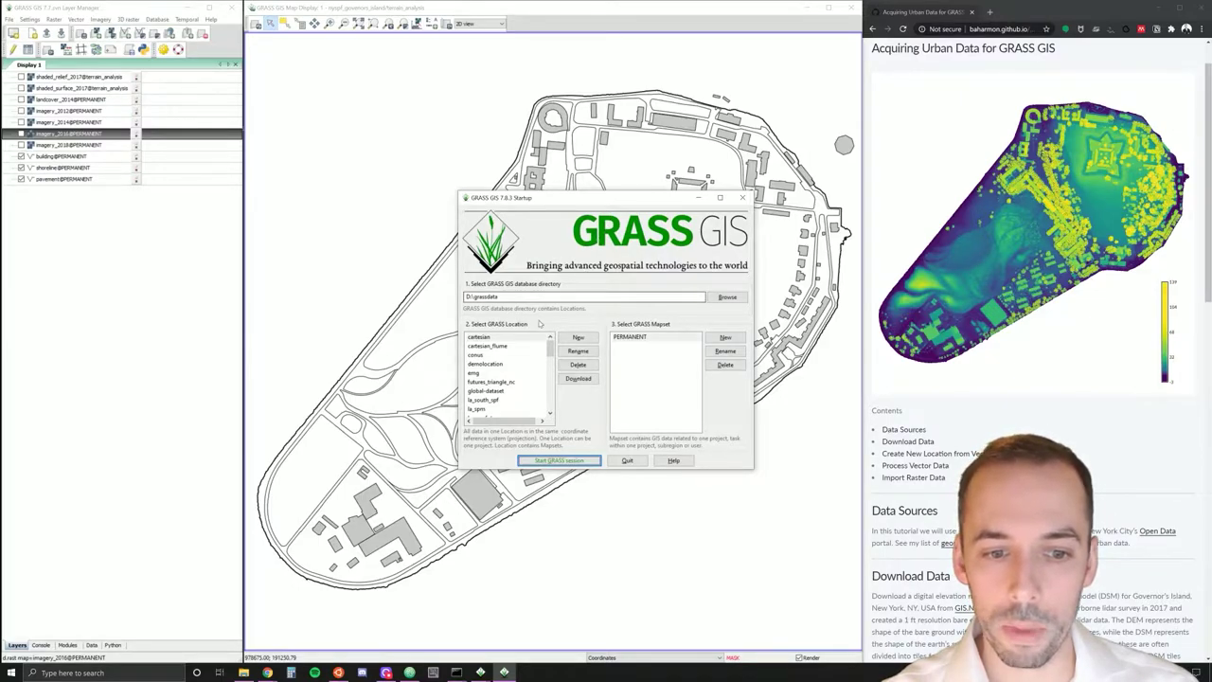
left_click(516, 295)
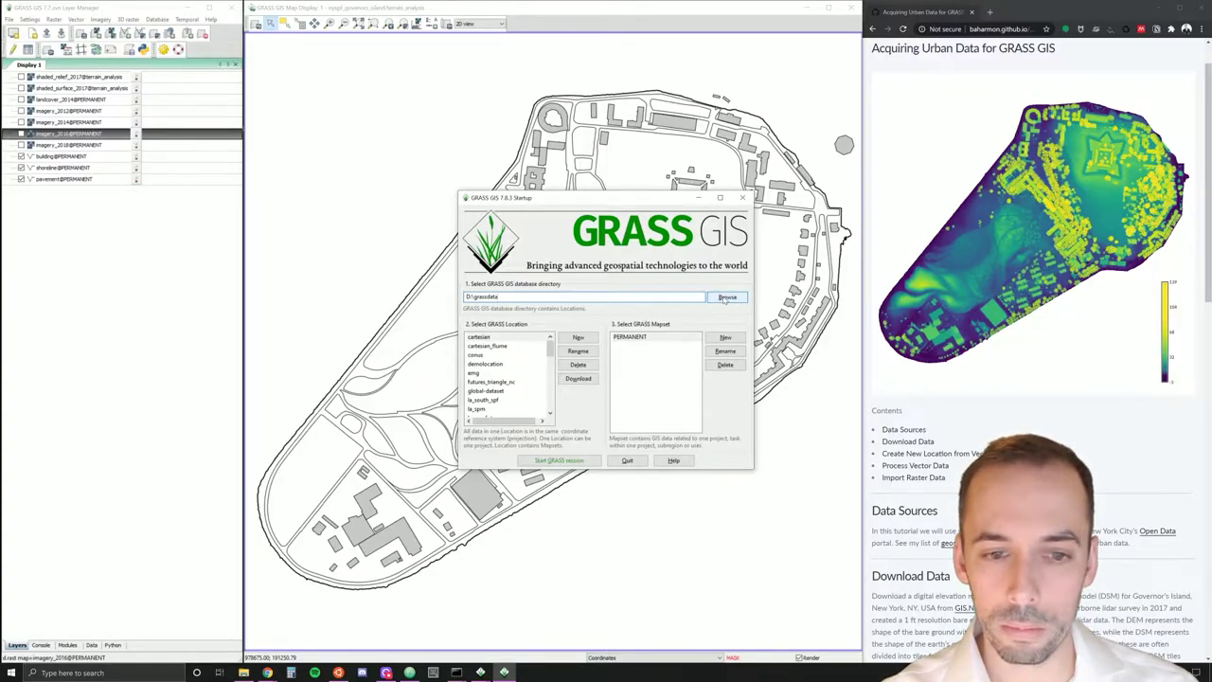
left_click(725, 298)
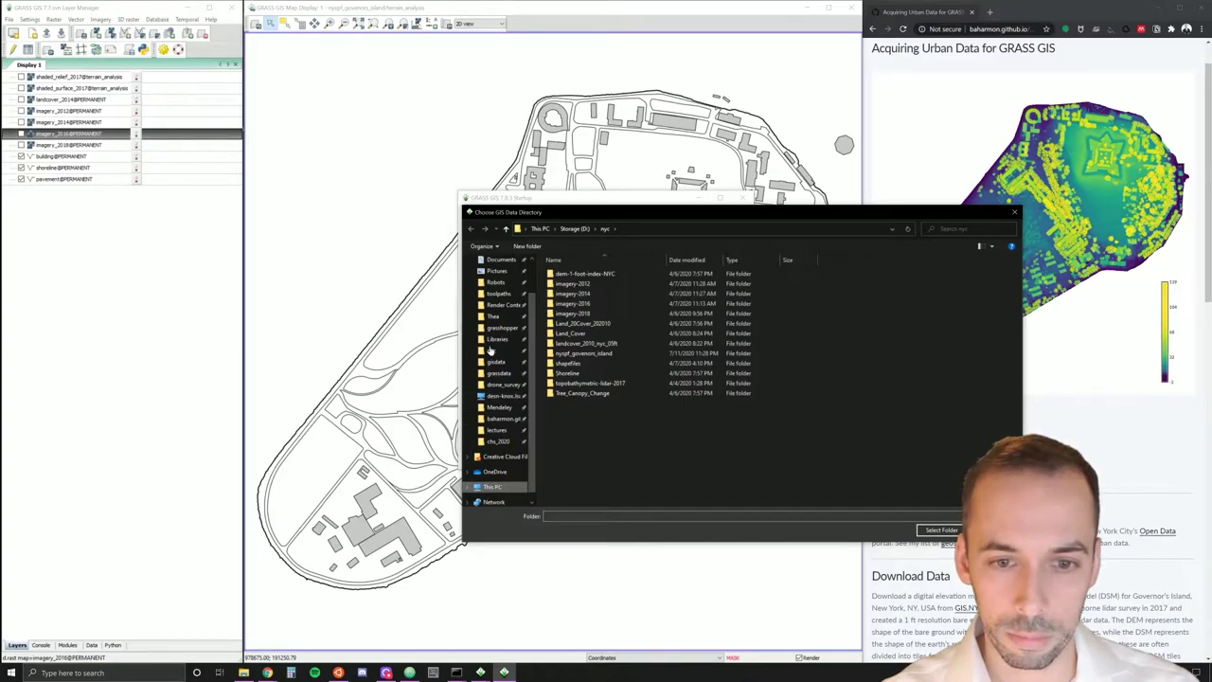
left_click(575, 228)
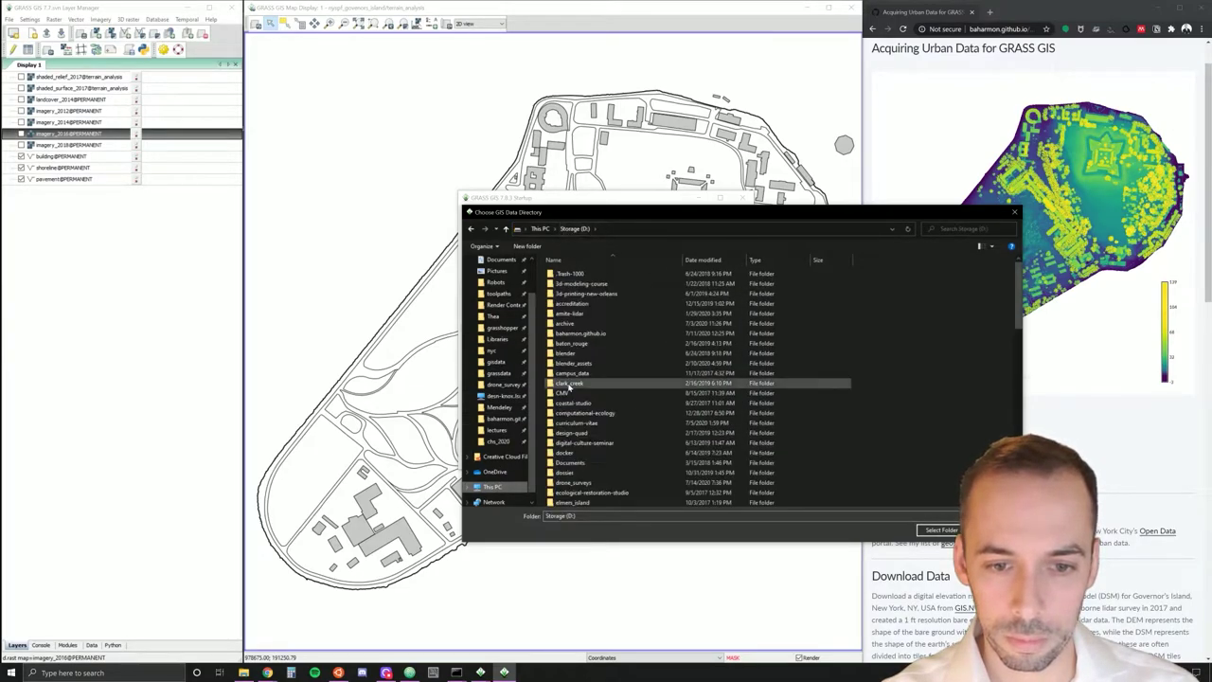
scroll(574, 455, "down", 3)
left_click(574, 492)
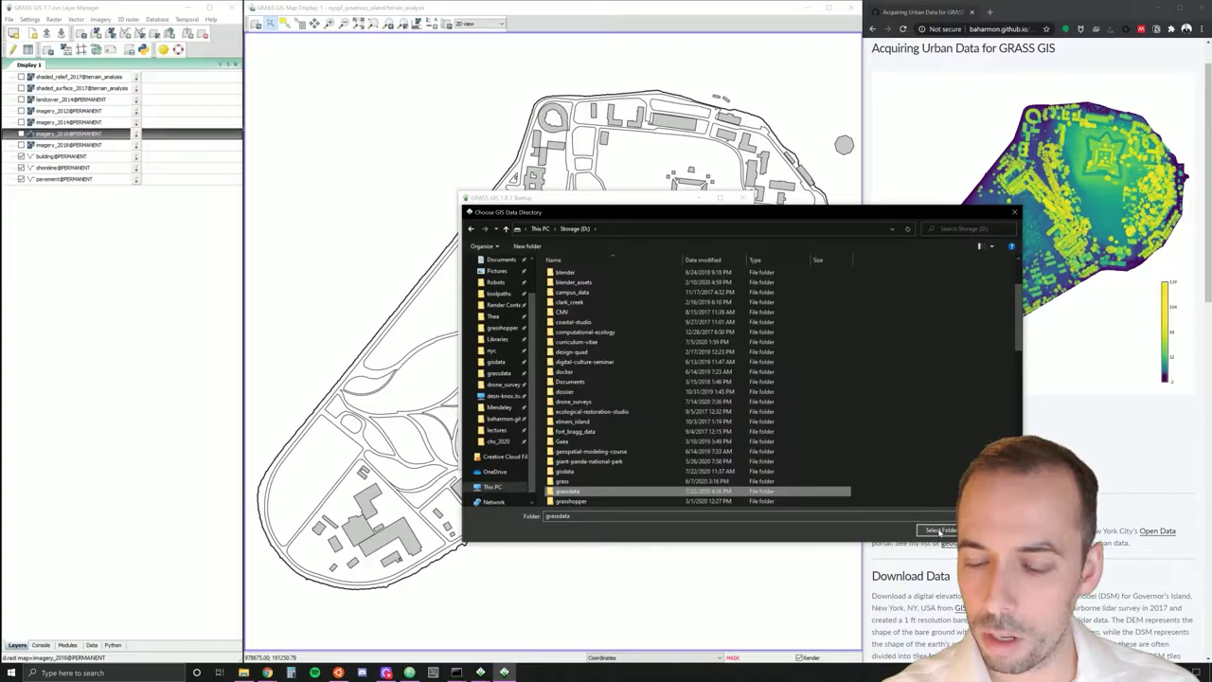
left_click(940, 531)
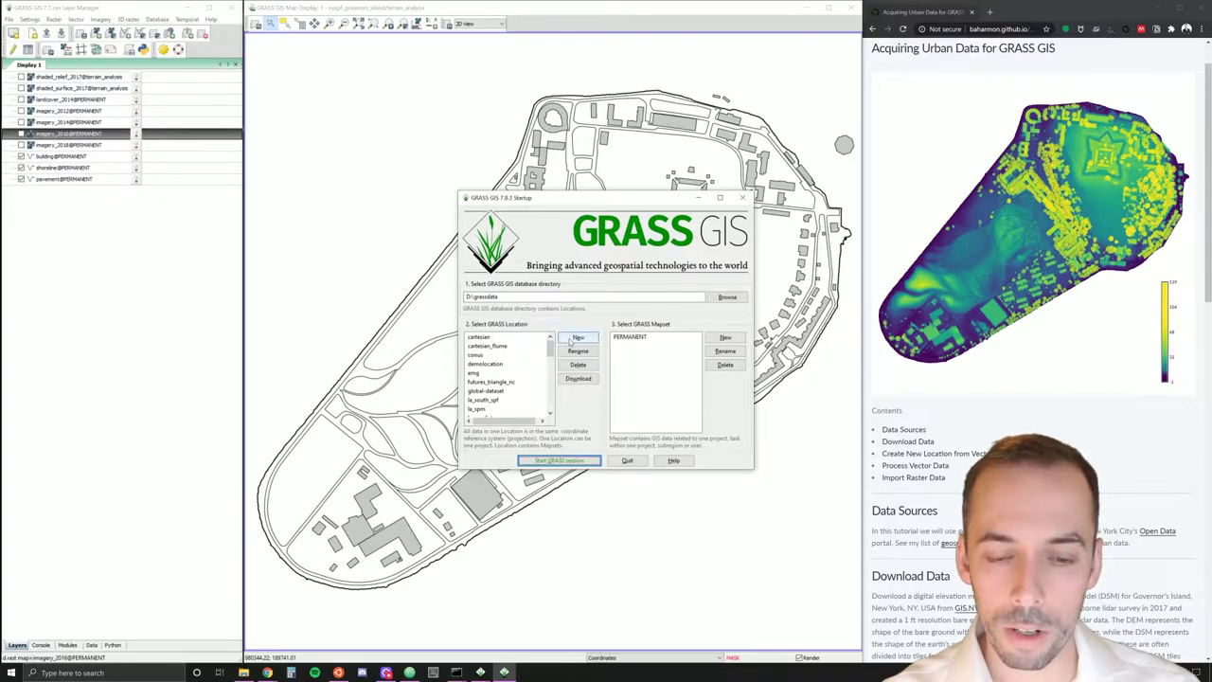
Create a new location named nyc that reads its projection from a georeferenced data file.
left_click(577, 337)
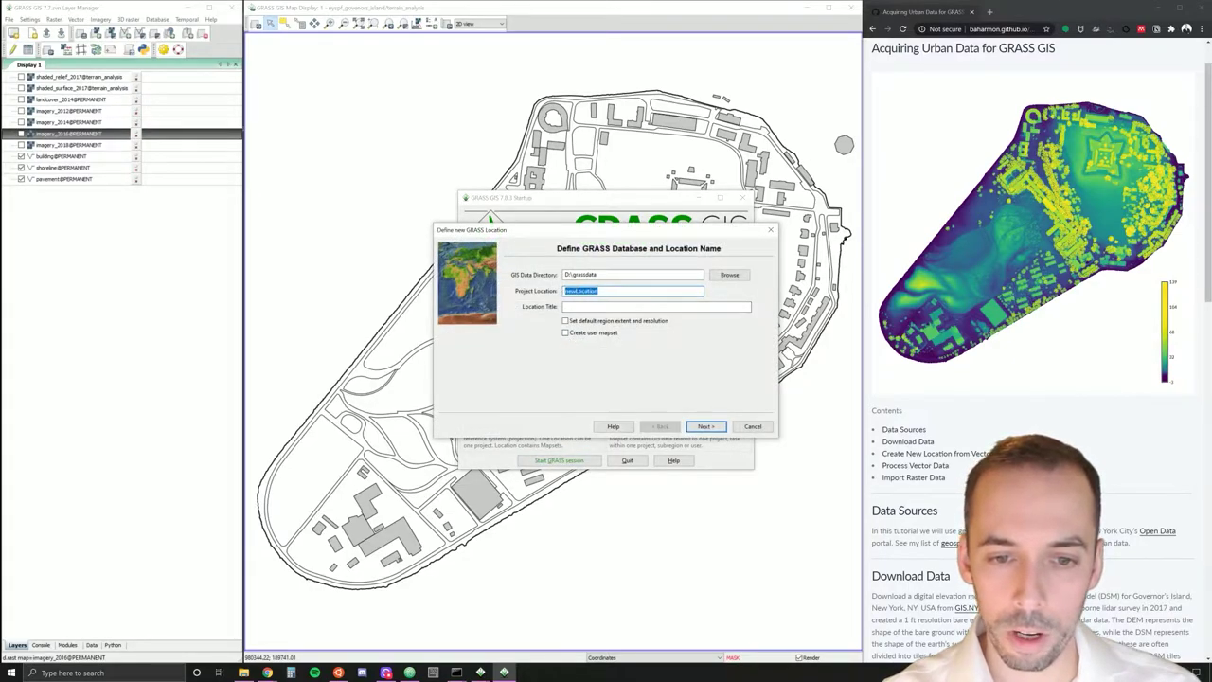
type("y")
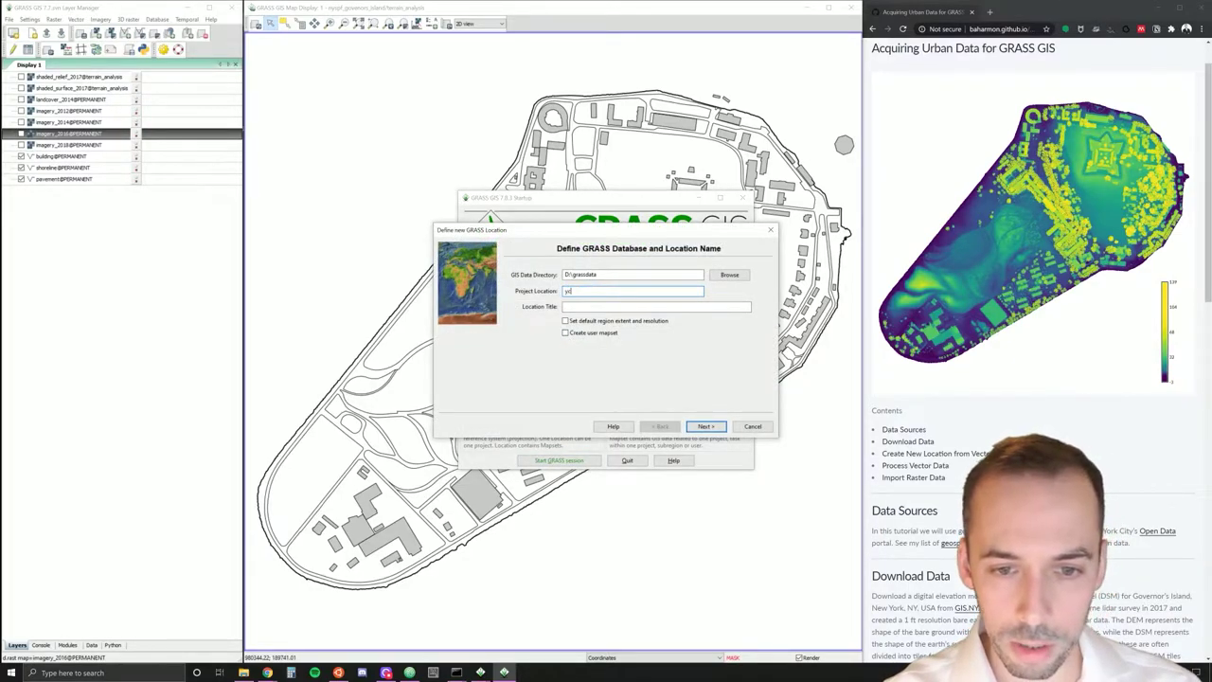
type("c")
key("Tab")
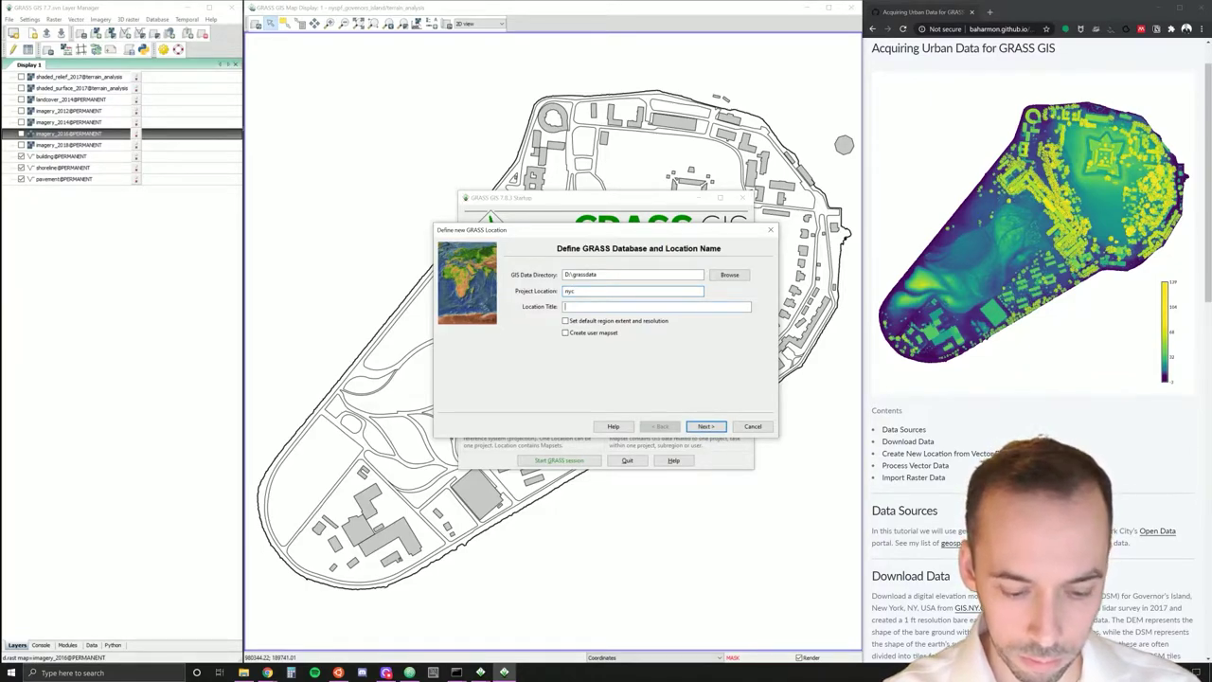
key("Return")
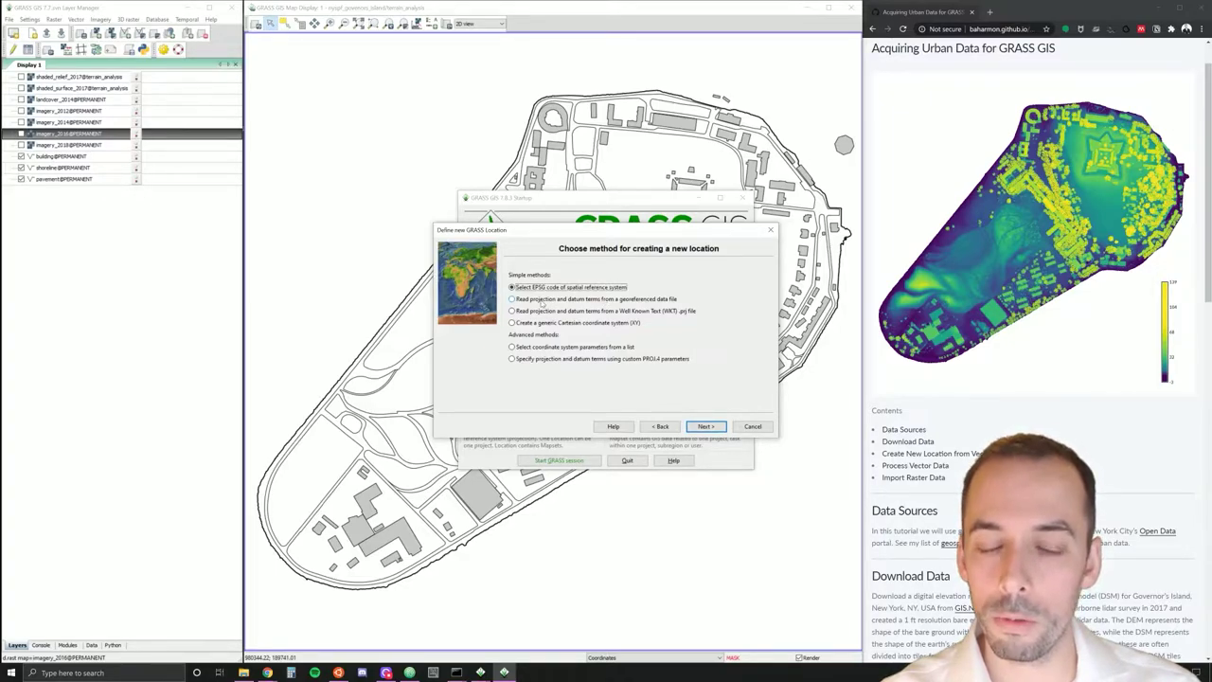
left_click(542, 300)
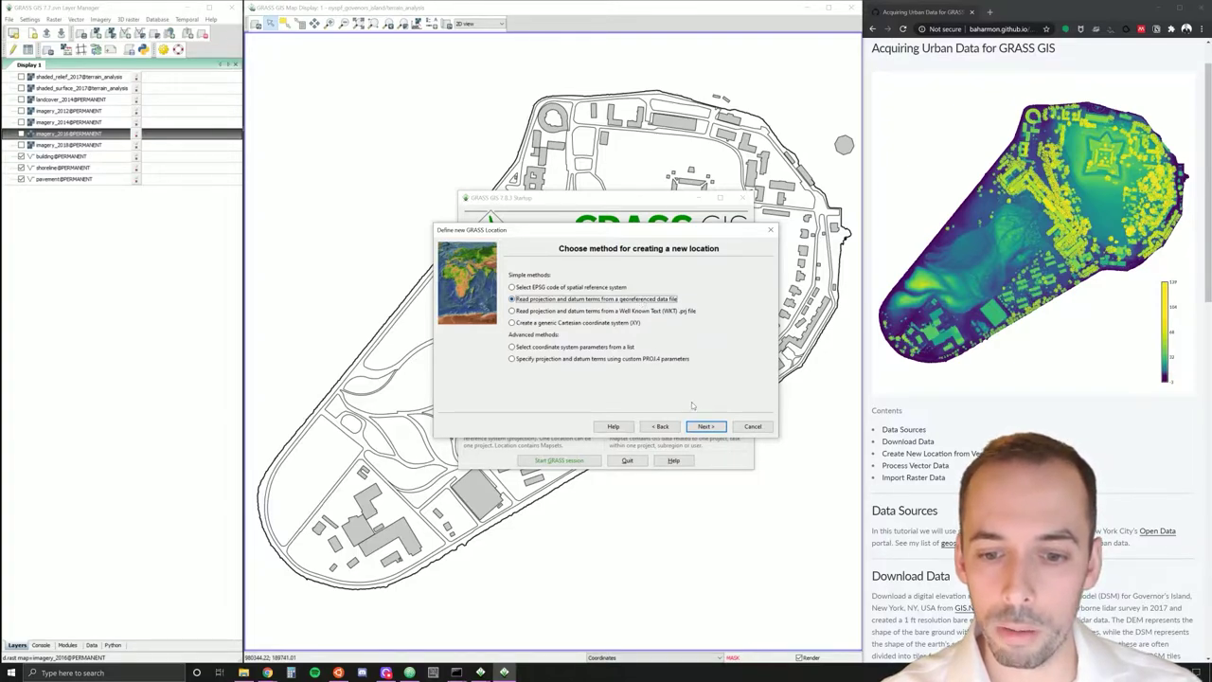
left_click(718, 428)
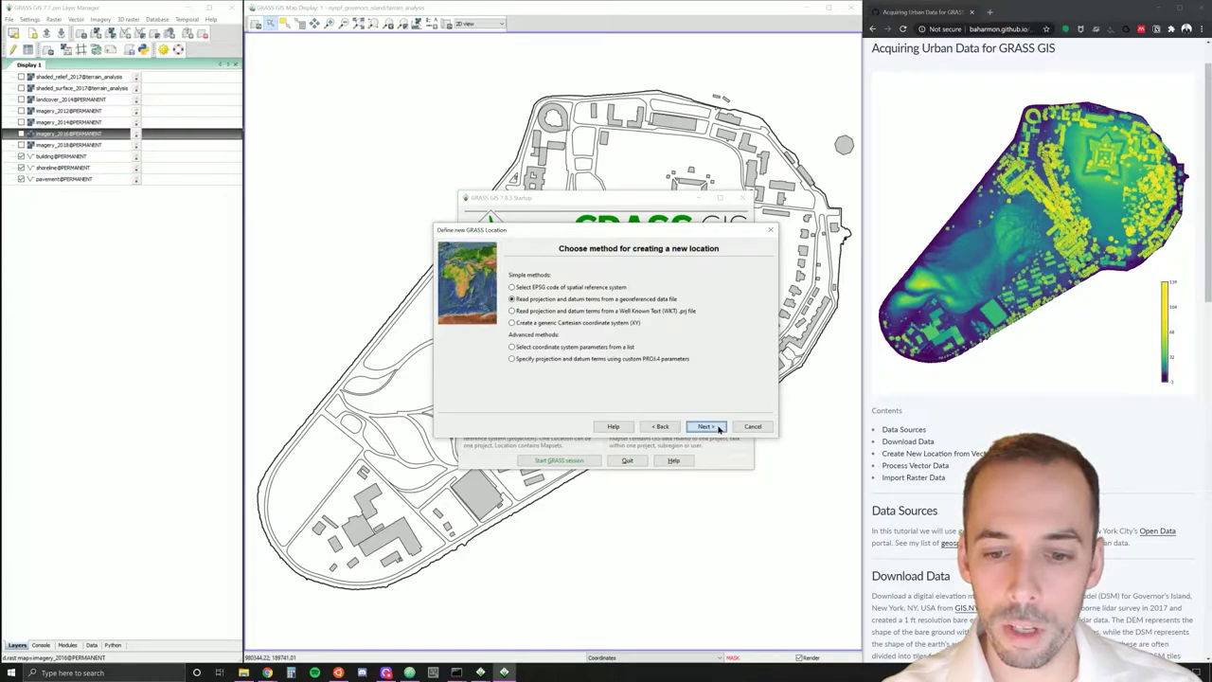
Pick be_NYC_020.tif from the nyc folder as the georeferenced file.
left_click(718, 428)
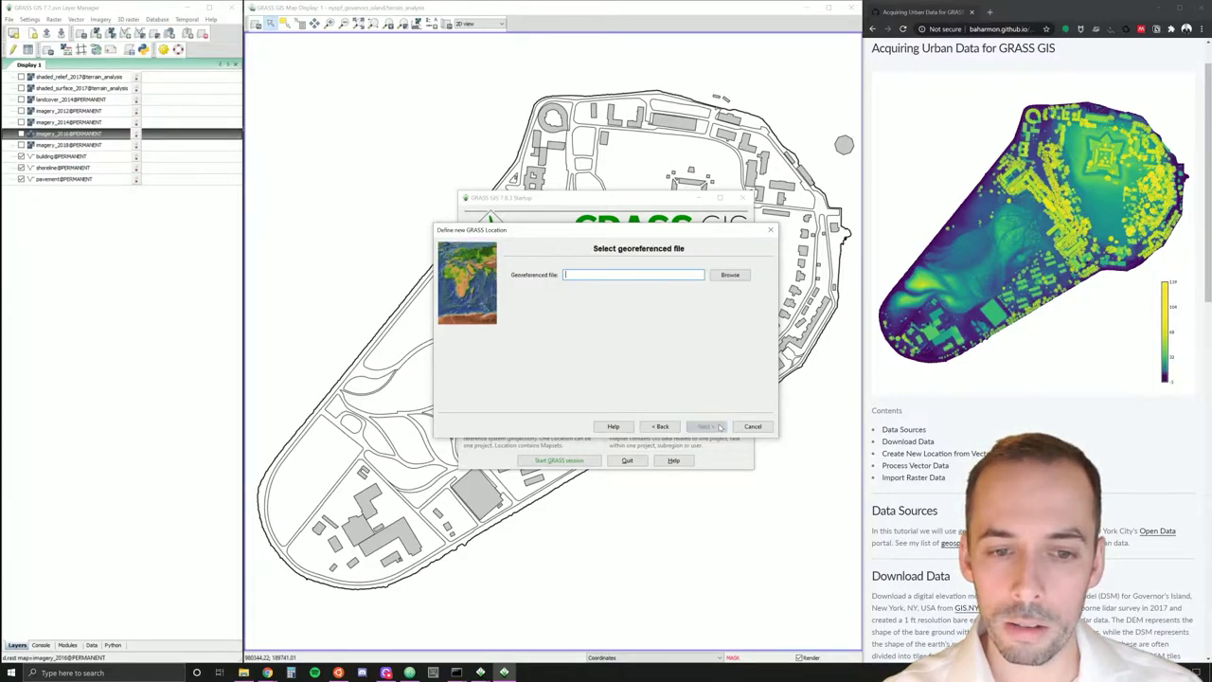
left_click(726, 279)
left_click(472, 424)
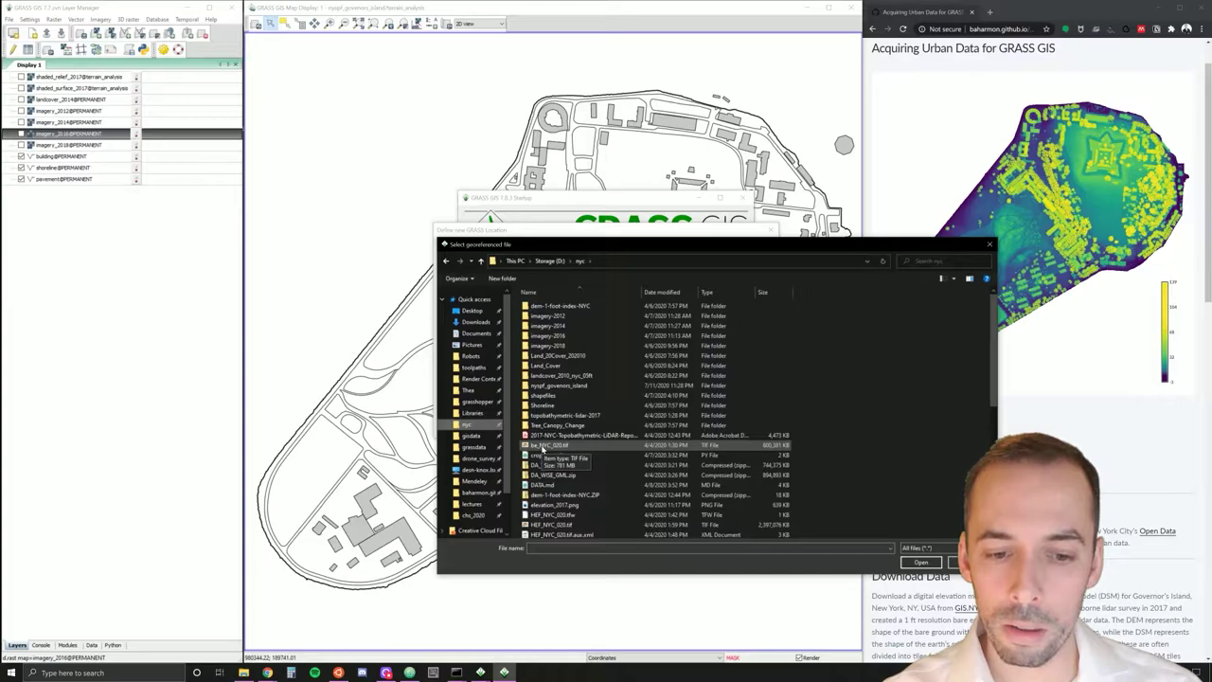
left_click(542, 447)
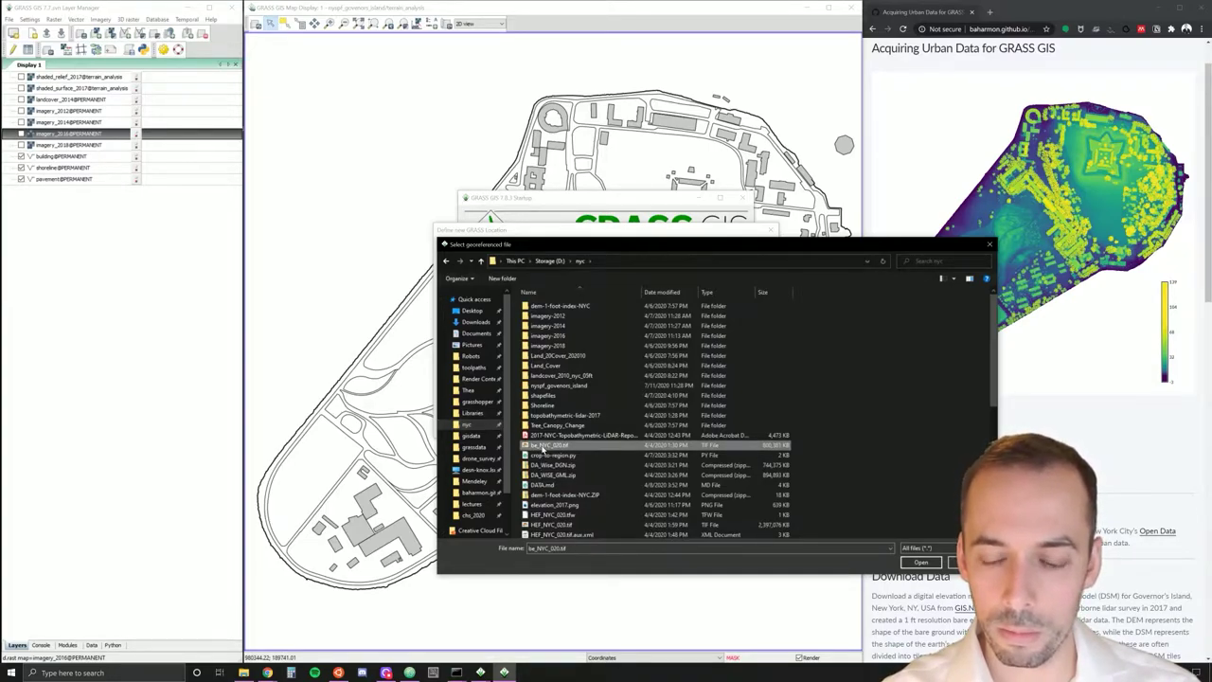
double_click(542, 450)
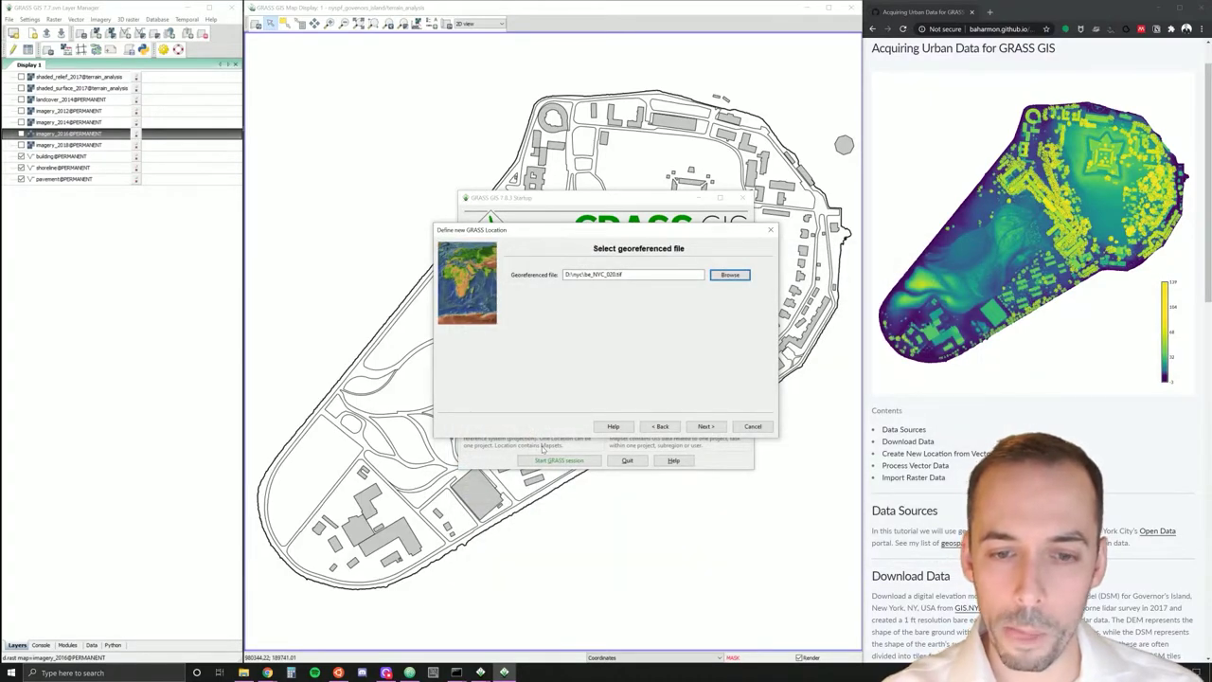
Replace it with the NYC_2017_LiDAR_Low_Tide_Shoreline.shp file from the Shoreline folder and reach the Summary.
left_click(734, 276)
left_click(468, 428)
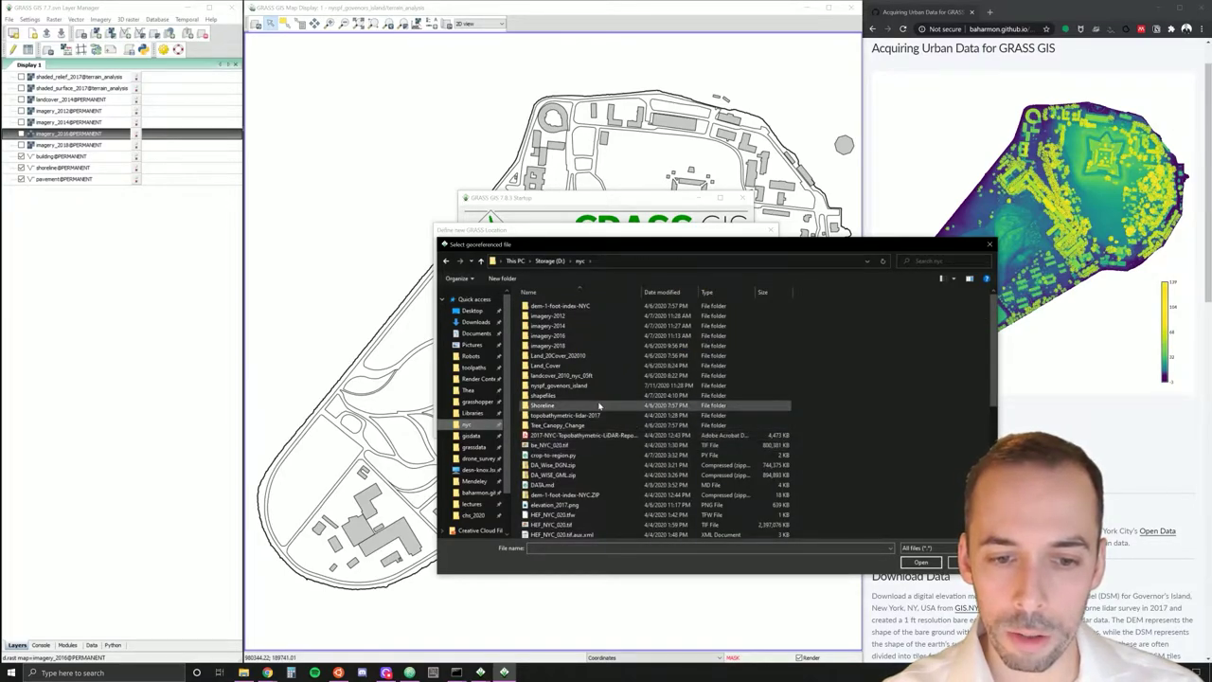
double_click(597, 405)
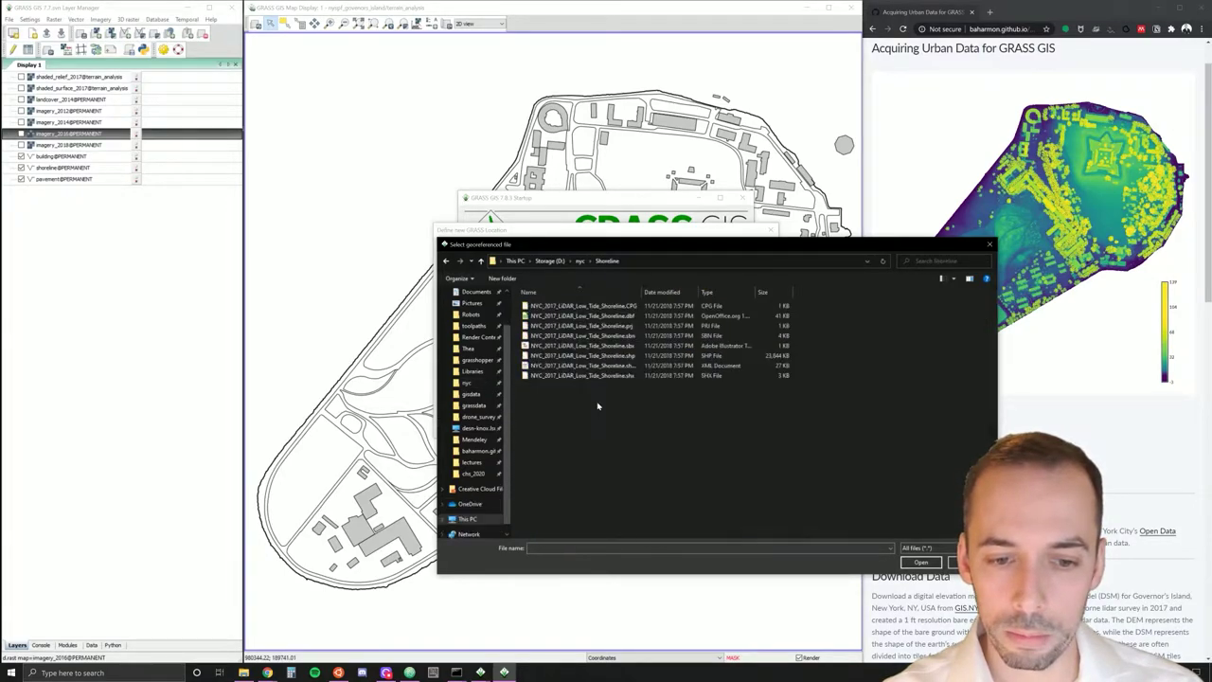
left_click(596, 356)
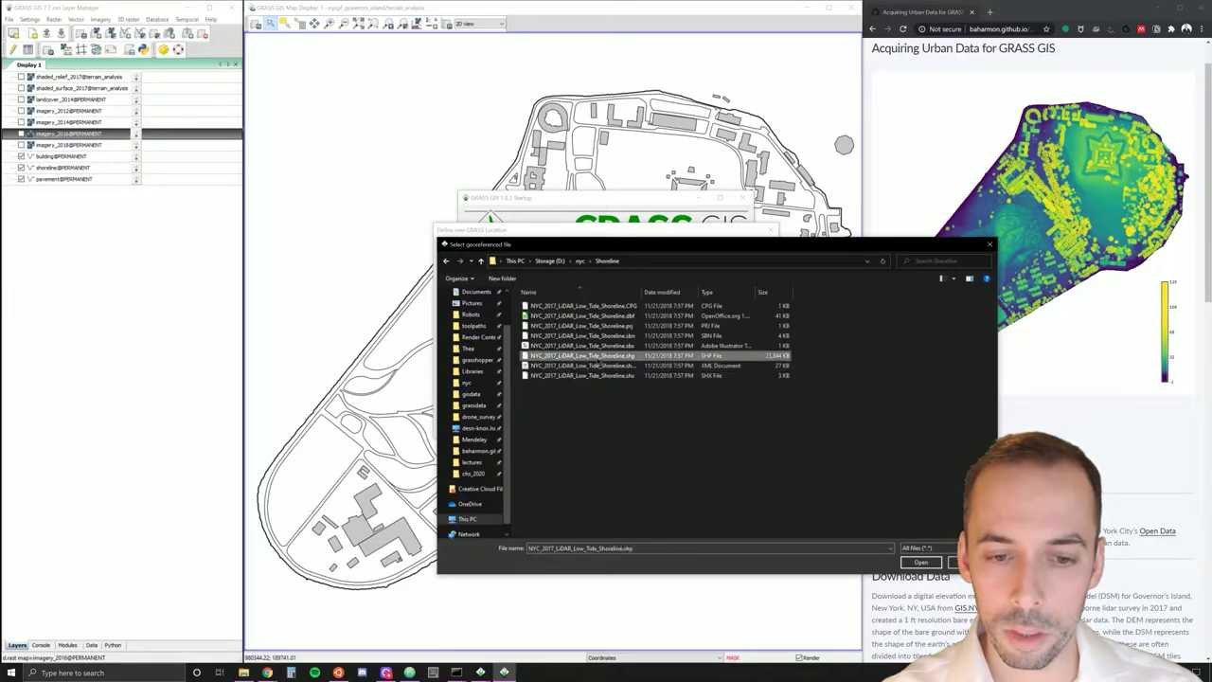
double_click(620, 356)
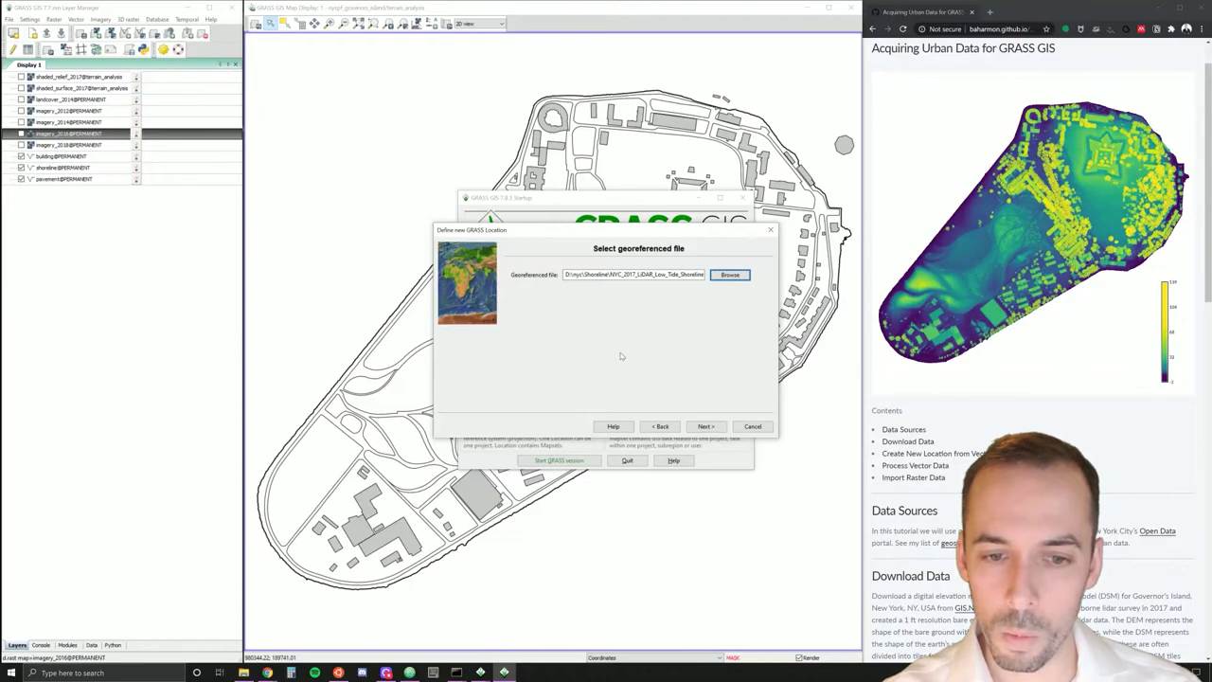
left_click(706, 426)
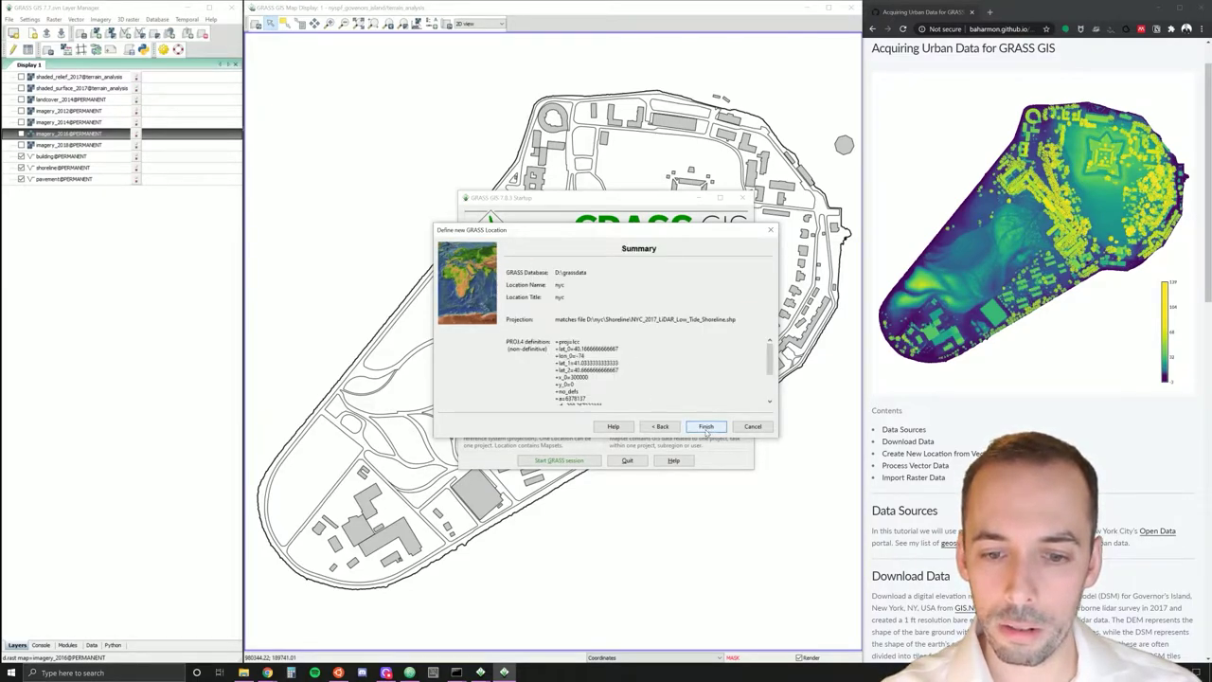
Finish creating the nyc location and accept importing the shoreline data into it.
left_click(706, 427)
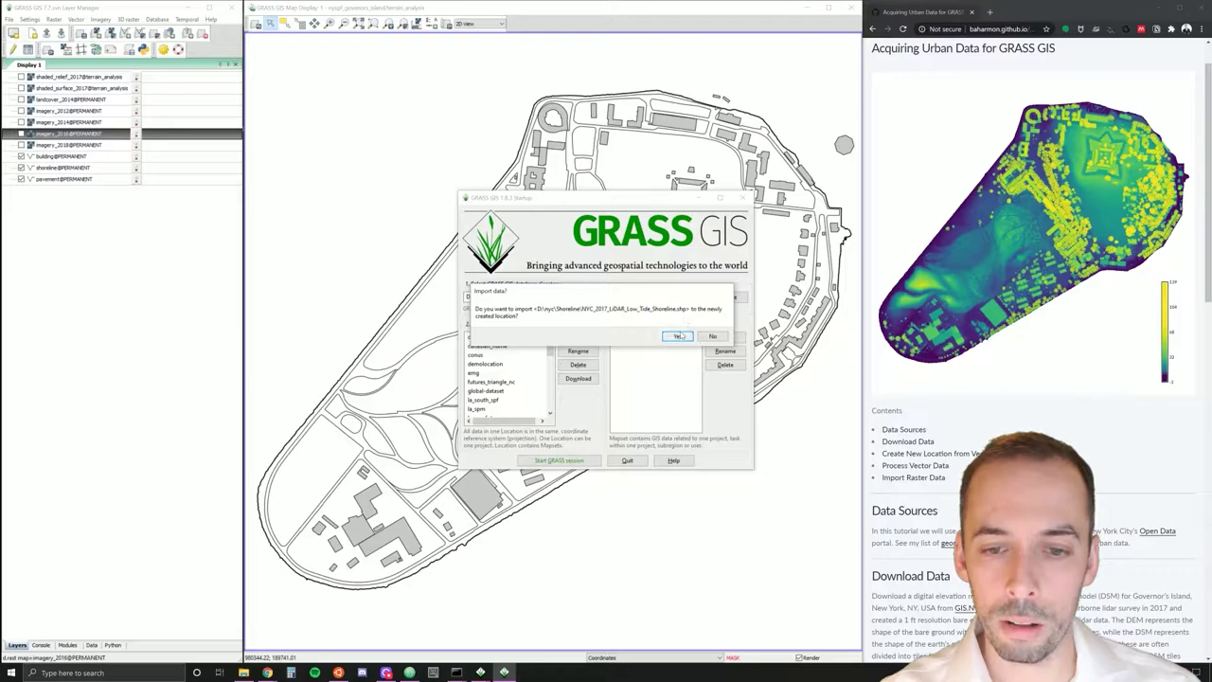
left_click(678, 337)
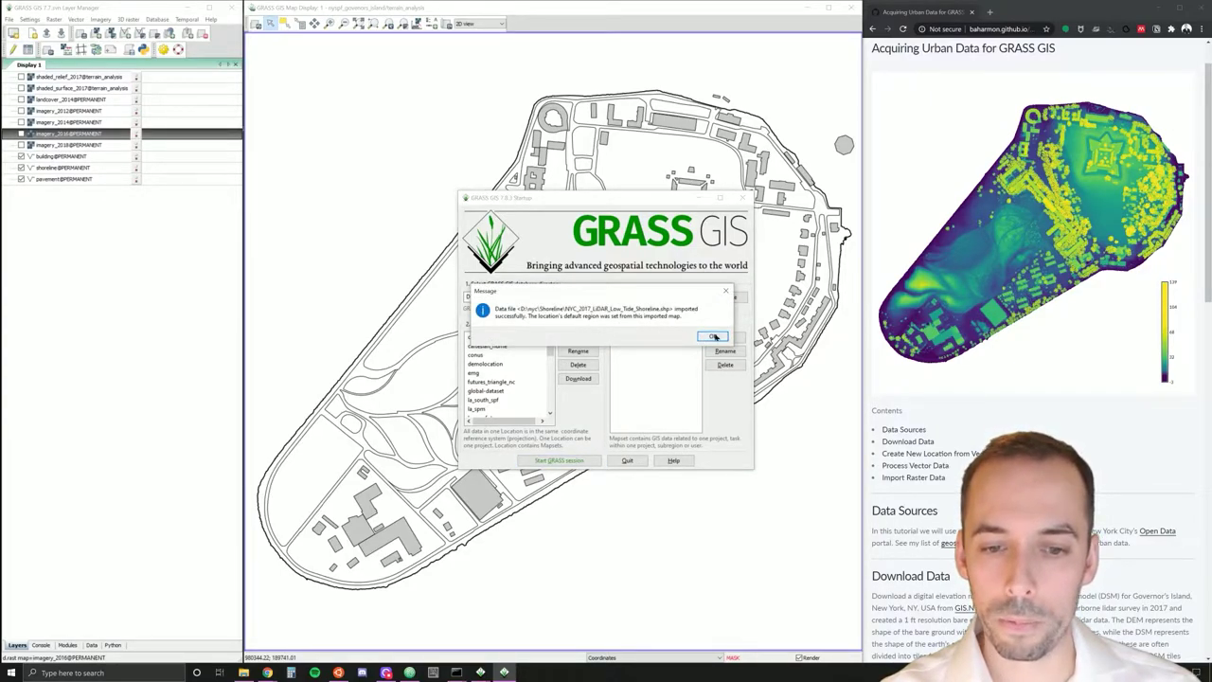
left_click(712, 336)
Select location nyc with mapset PERMANENT and start the GRASS session.
left_click(674, 338)
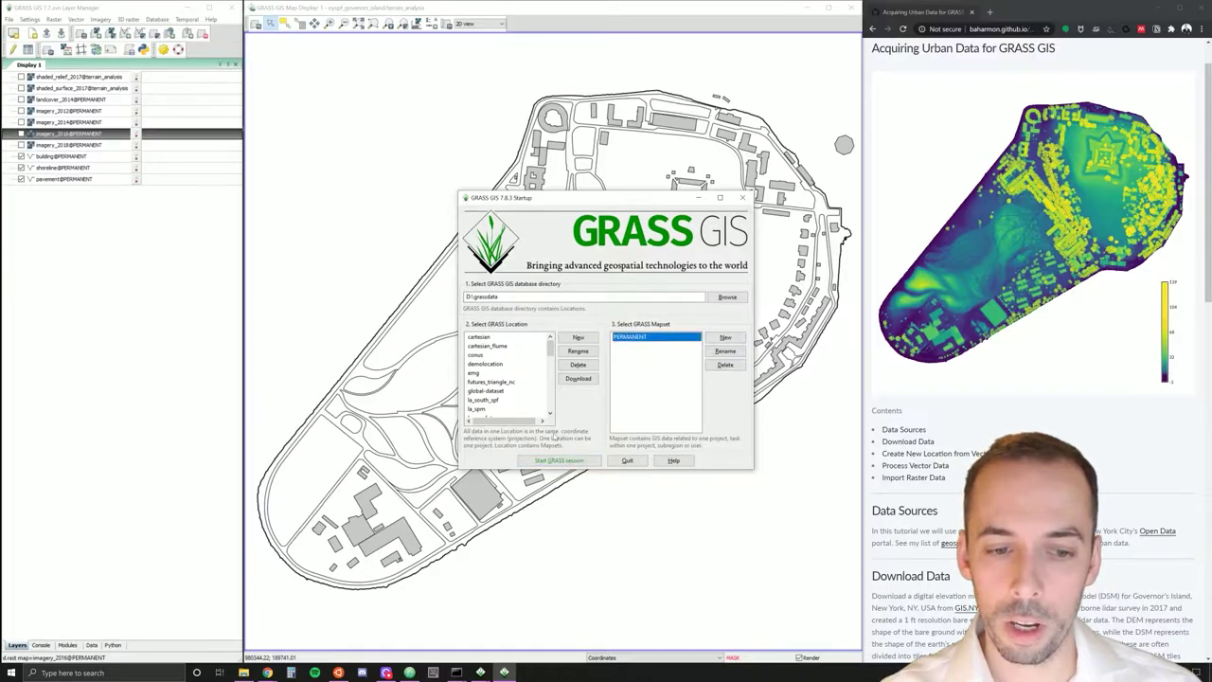
left_click_drag(549, 346, 558, 390)
left_click(481, 391)
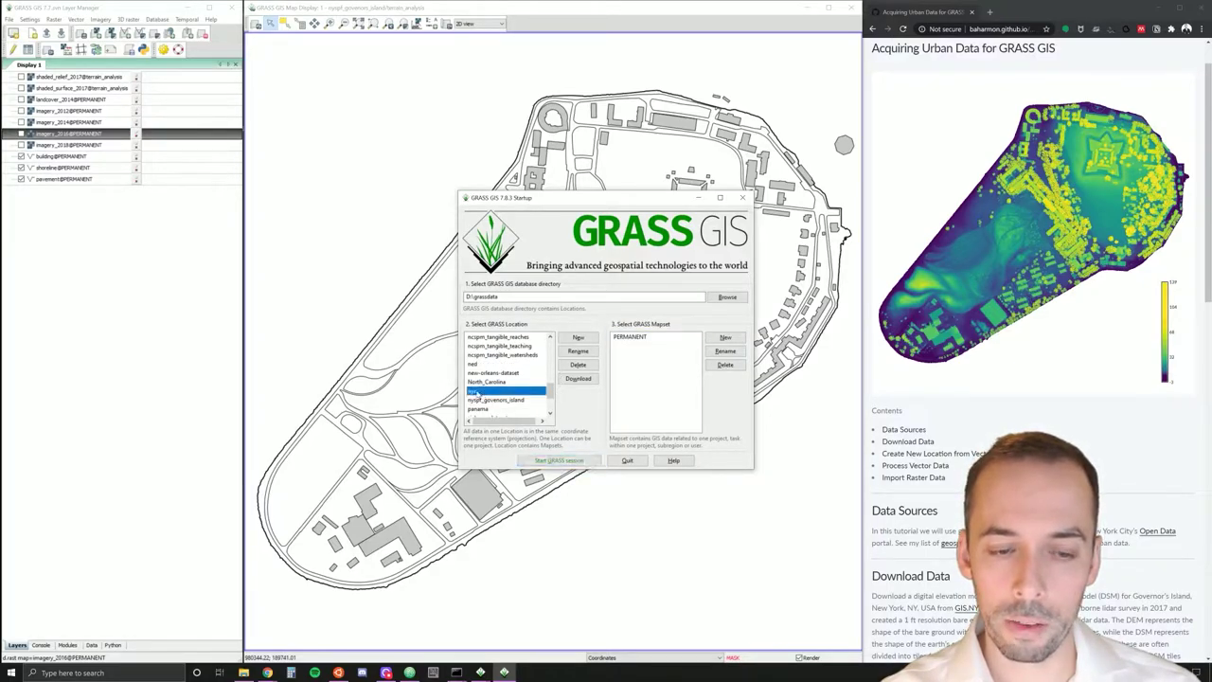
left_click(636, 337)
left_click(575, 464)
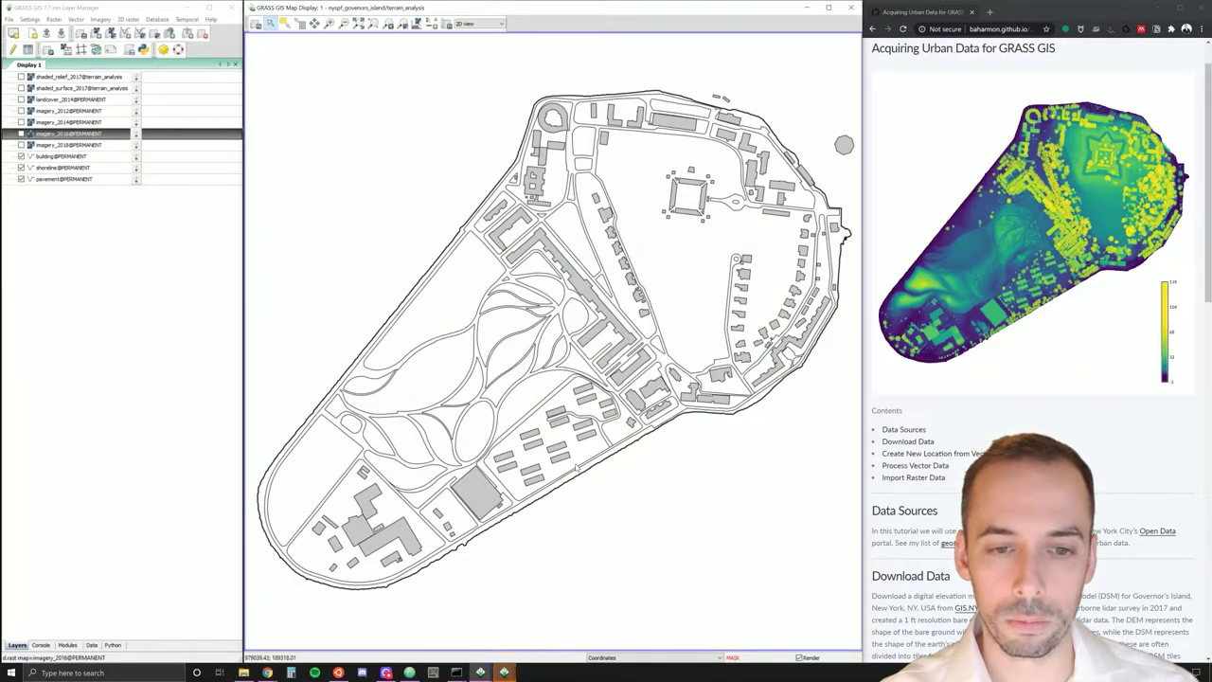
Enlarge the layer tree and try adding a raster layer, cancelling since none exist.
left_click(504, 670)
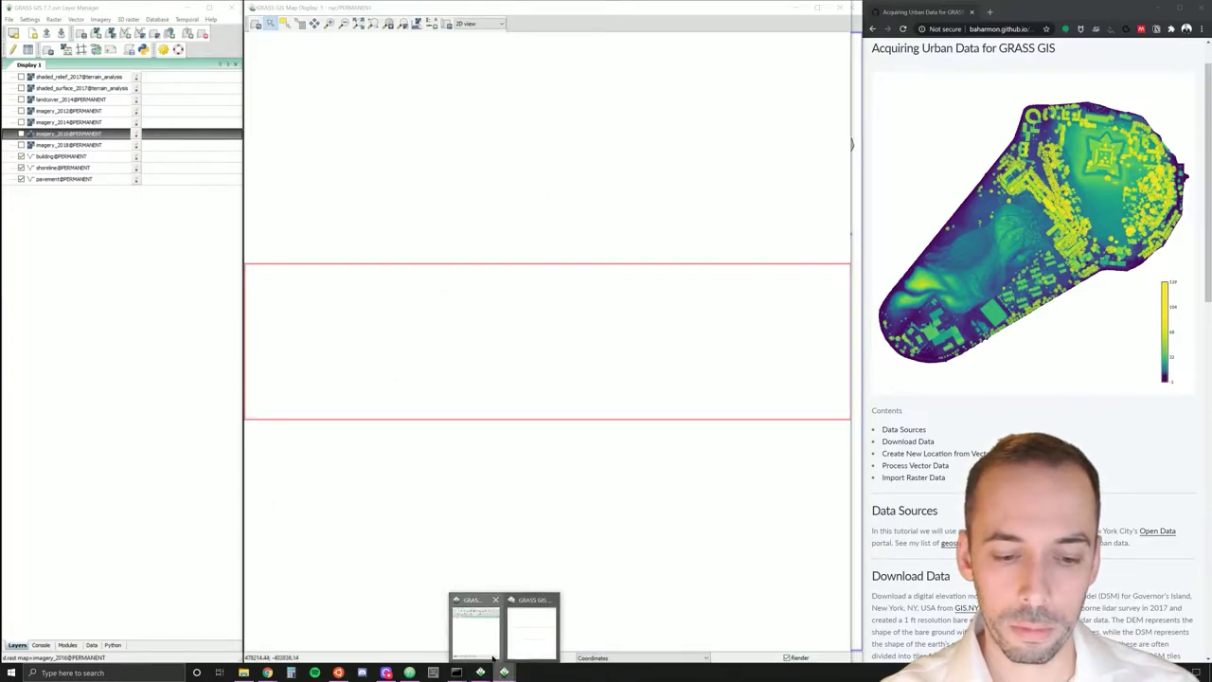
left_click_drag(211, 270, 213, 639)
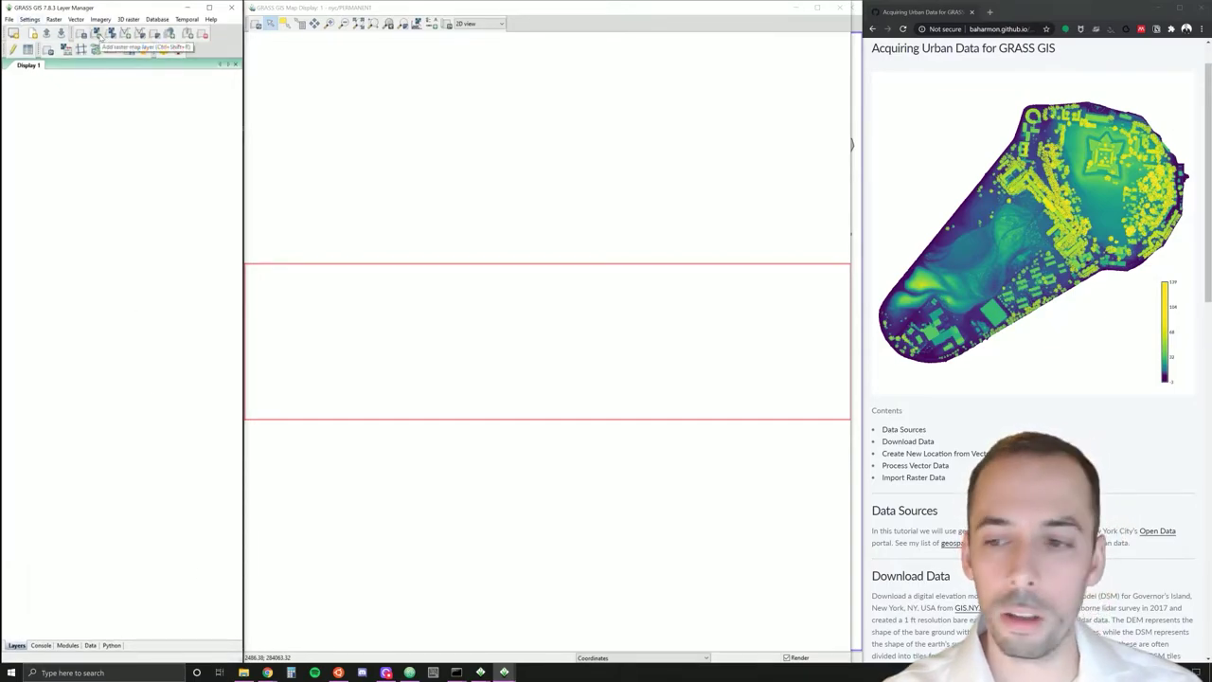
left_click(98, 34)
left_click(193, 336)
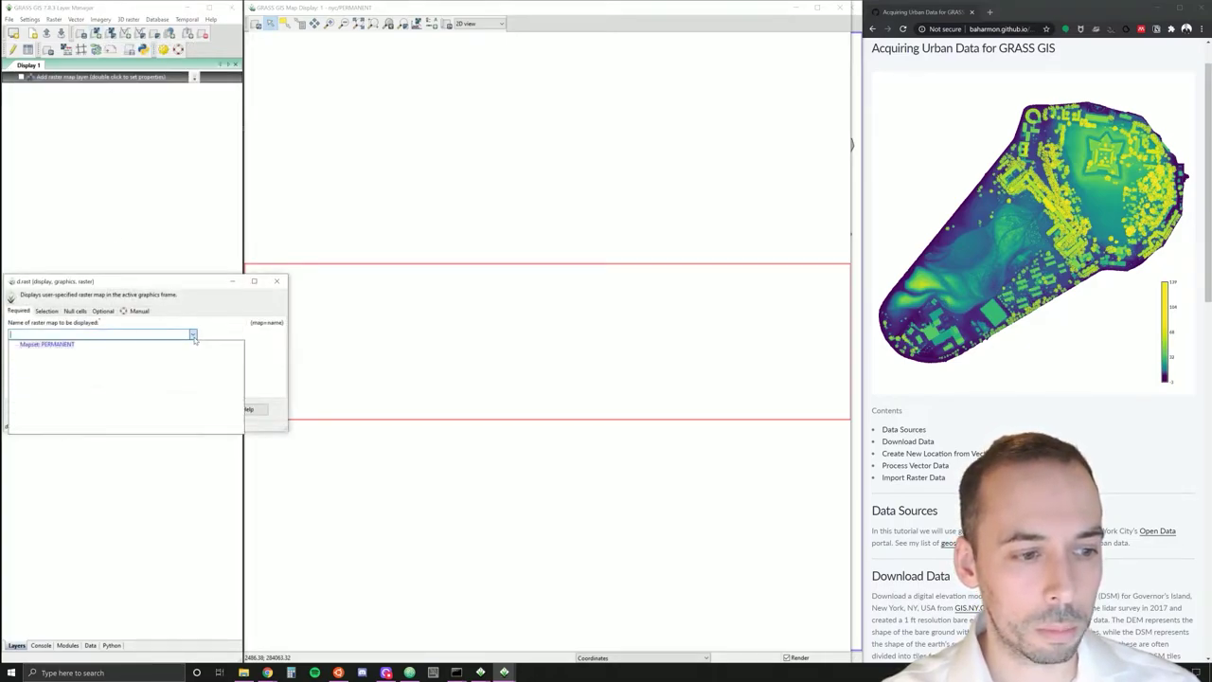
left_click(114, 330)
left_click(276, 281)
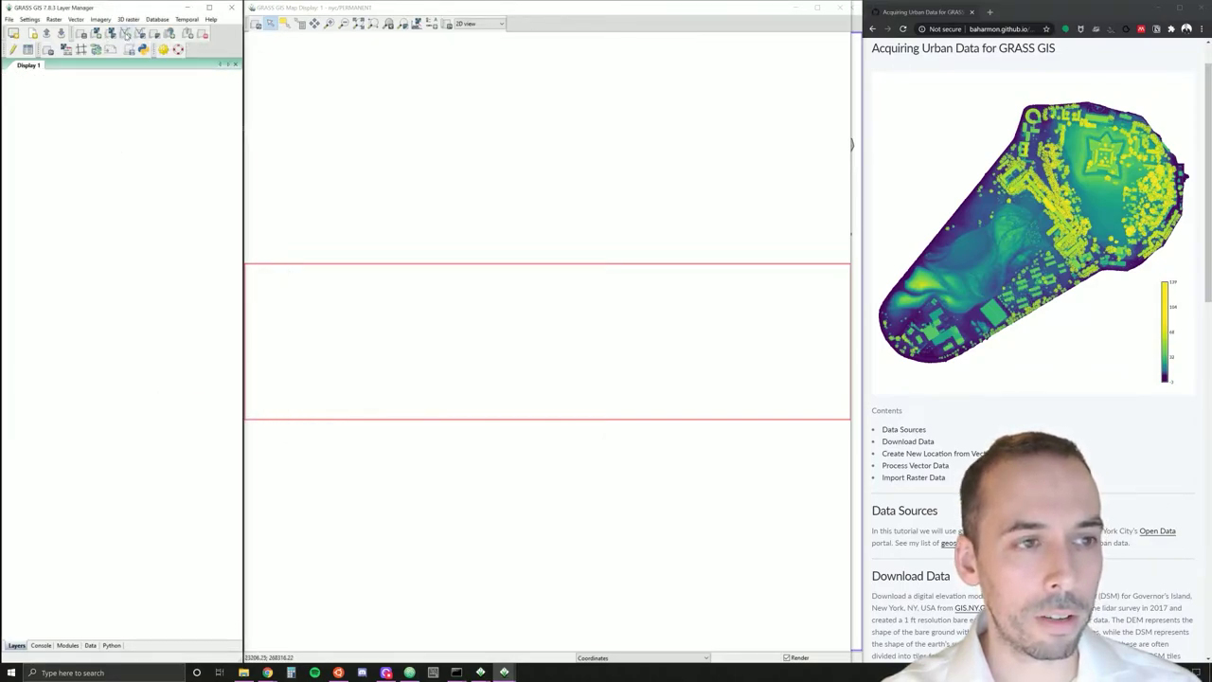
Add NYC_2017_LiDAR_Low_Tide_Shoreline@PERMANENT as a vector layer with d.vect.
left_click(126, 34)
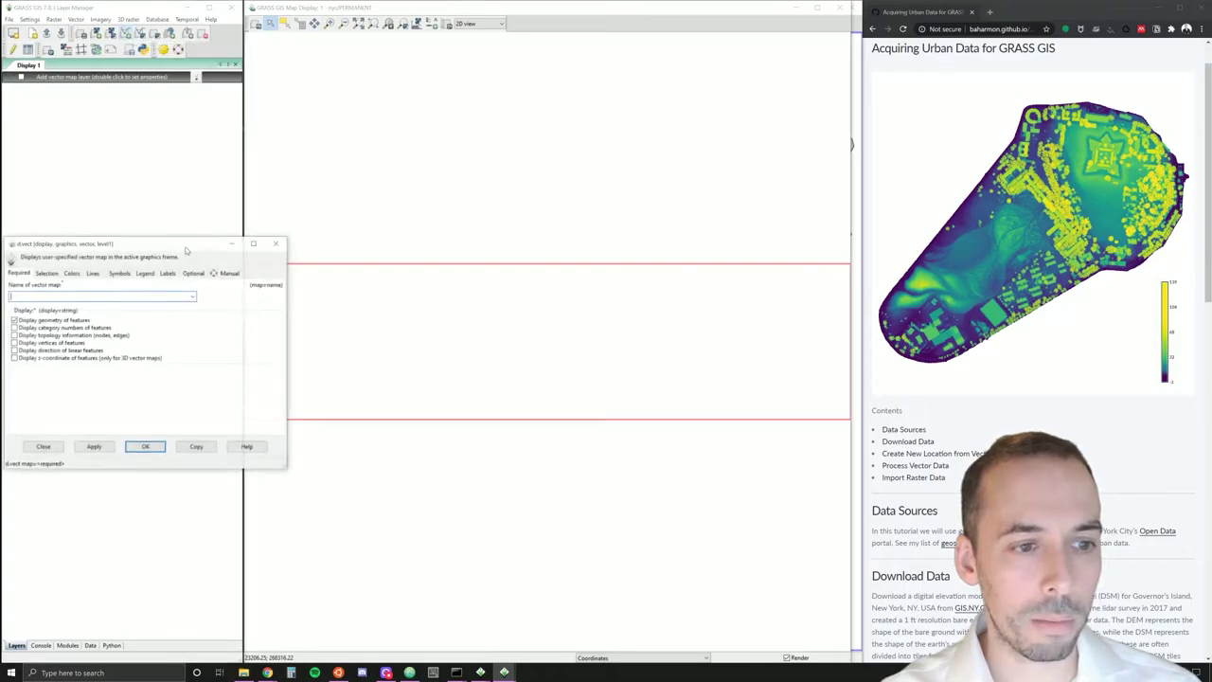
left_click(194, 297)
left_click(71, 322)
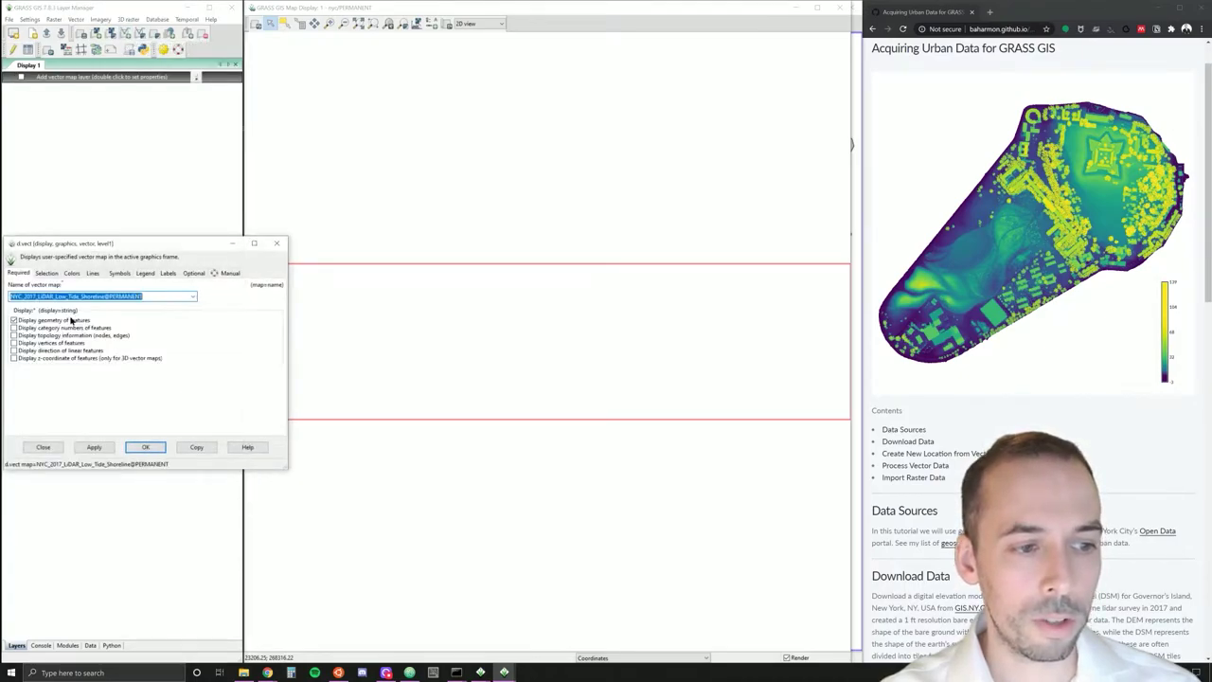
left_click(133, 446)
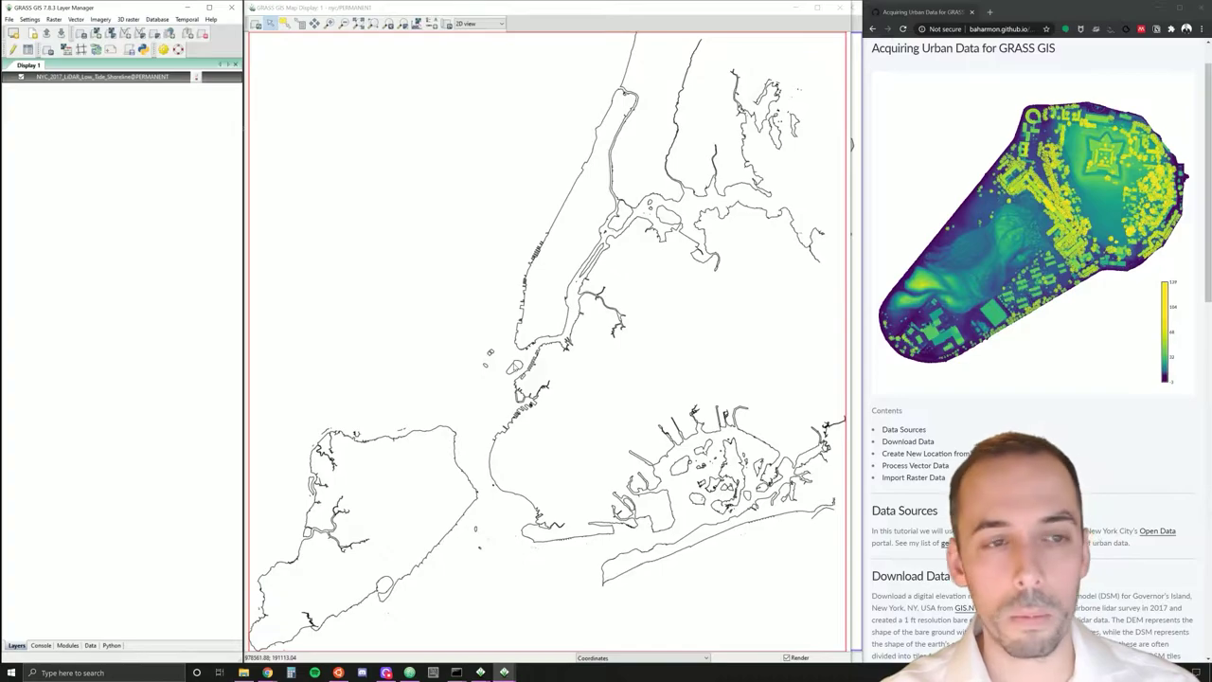
Run g.proj -p in the Console to print the location's projection.
scroll(967, 377, "down", 4)
scroll(967, 377, "down", 5)
scroll(967, 376, "up", 1)
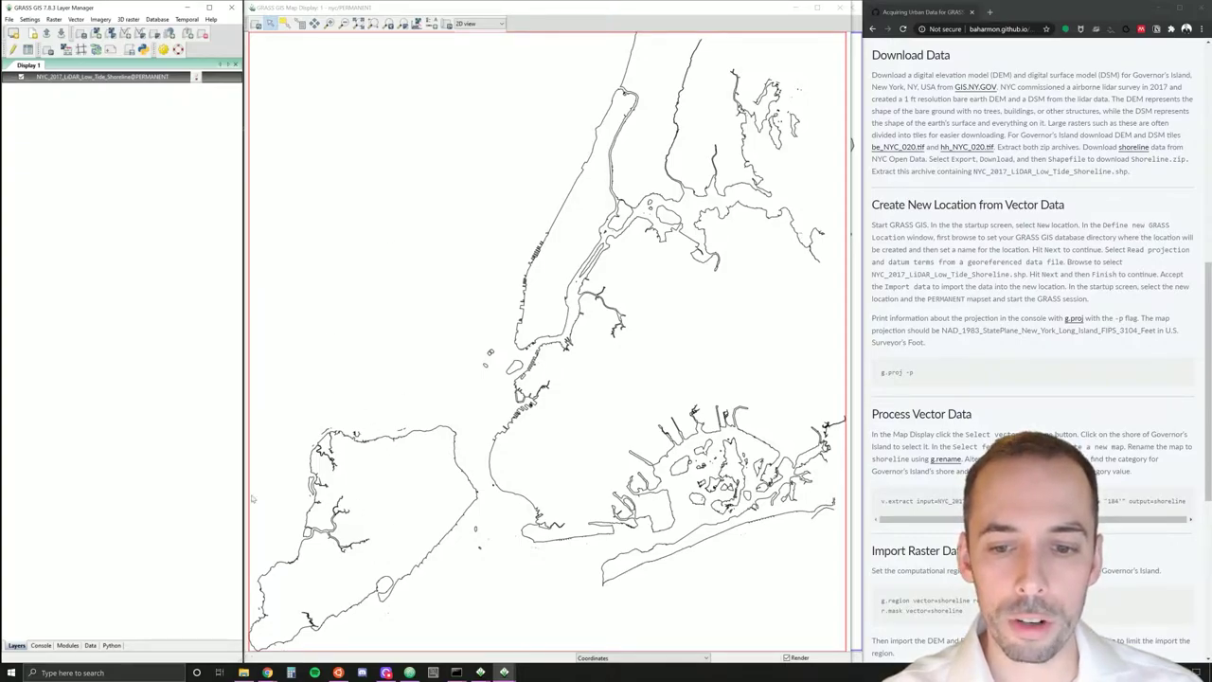
left_click(41, 644)
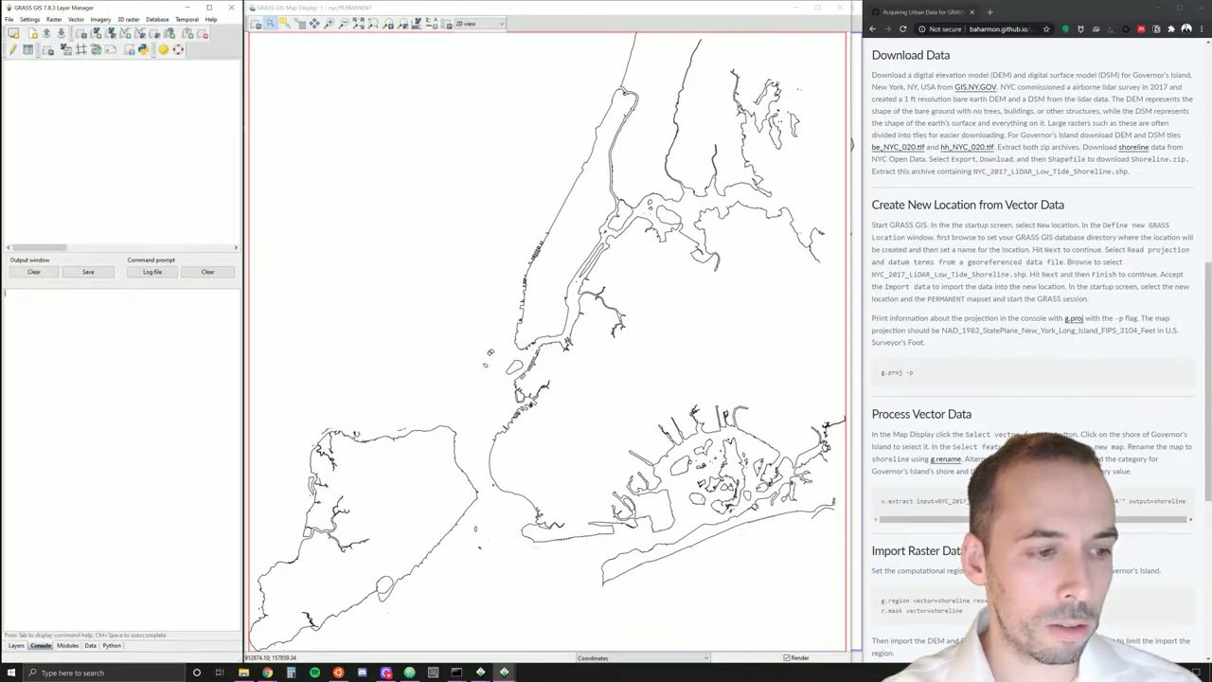
type("g.proj")
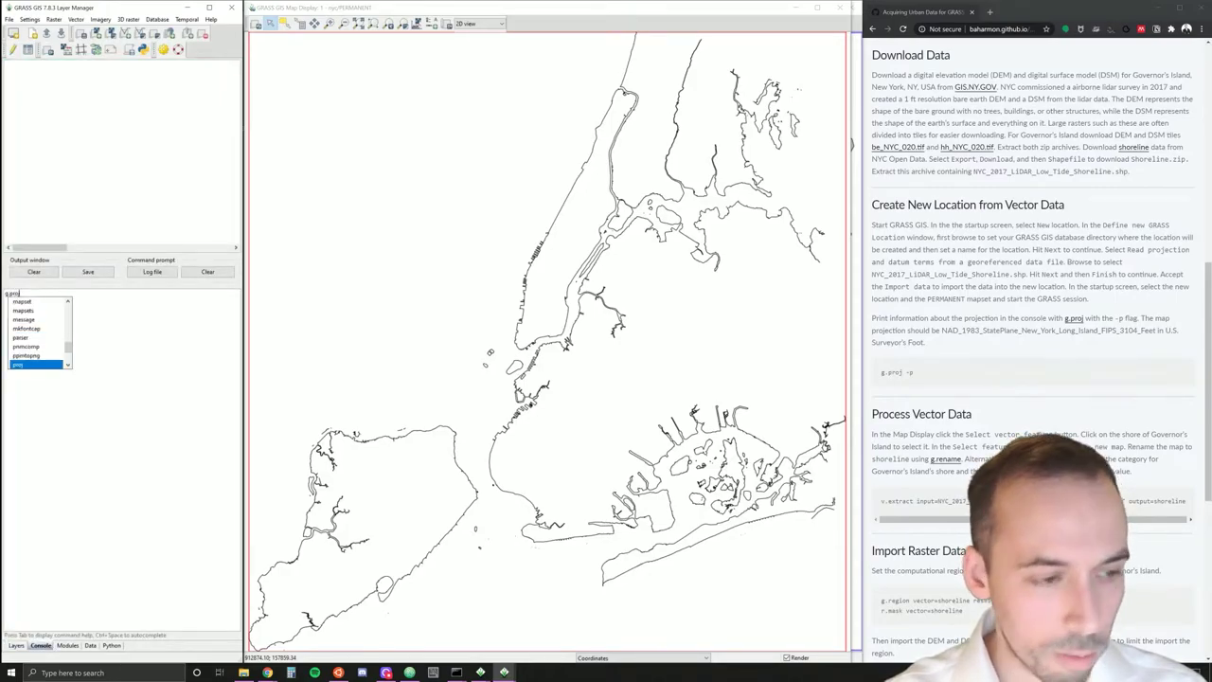
key("Escape")
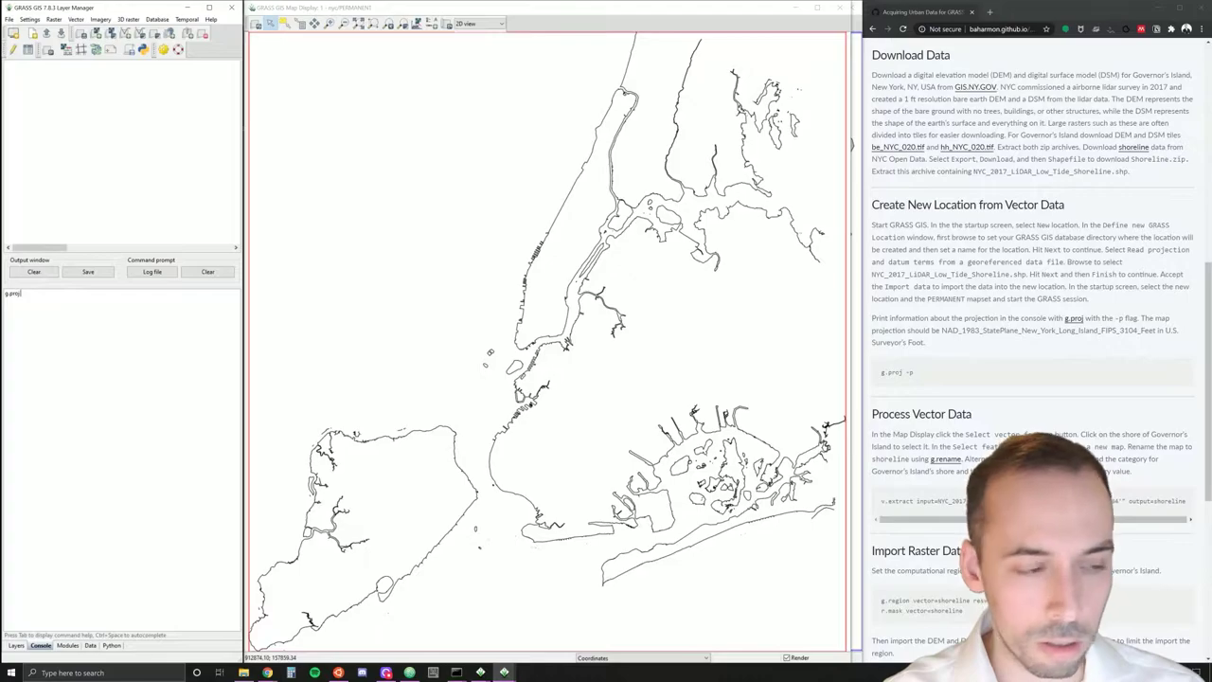
type("-p")
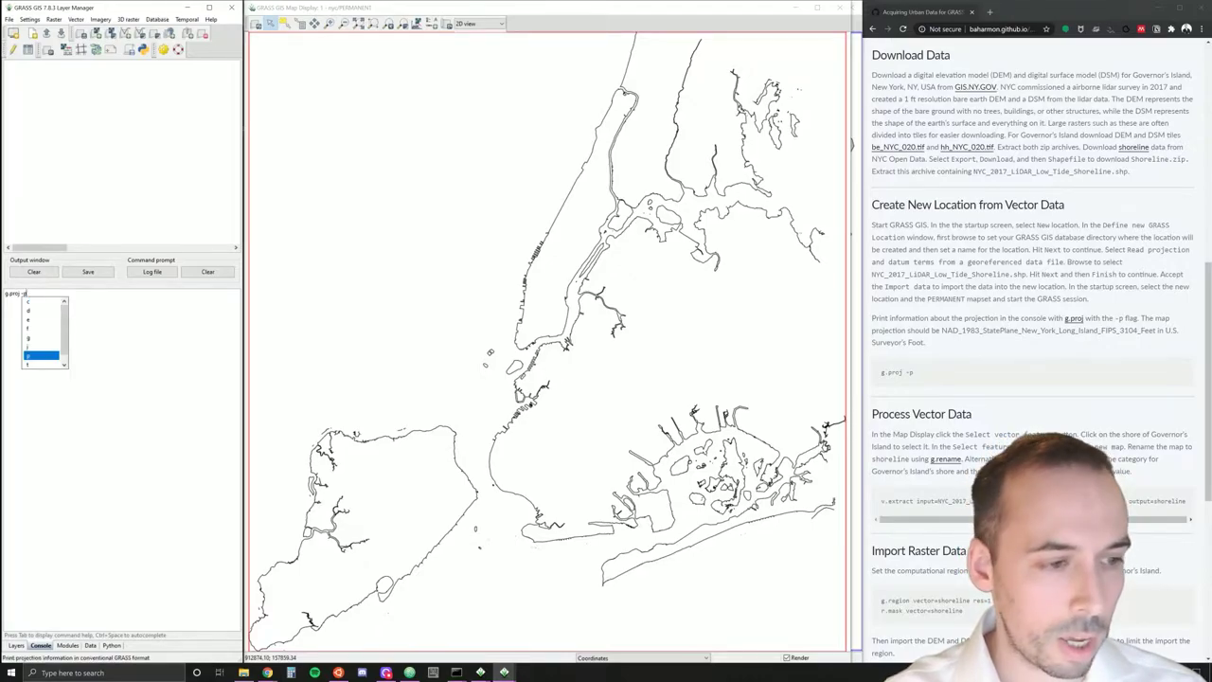
key("Escape")
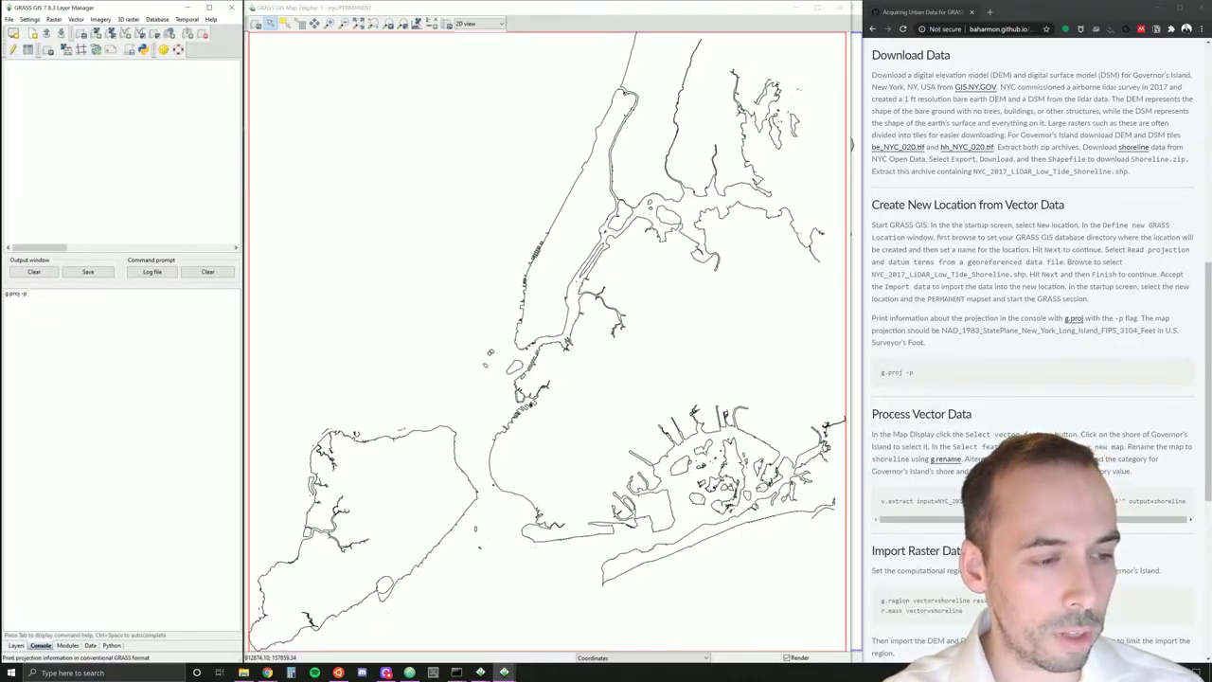
key("Return")
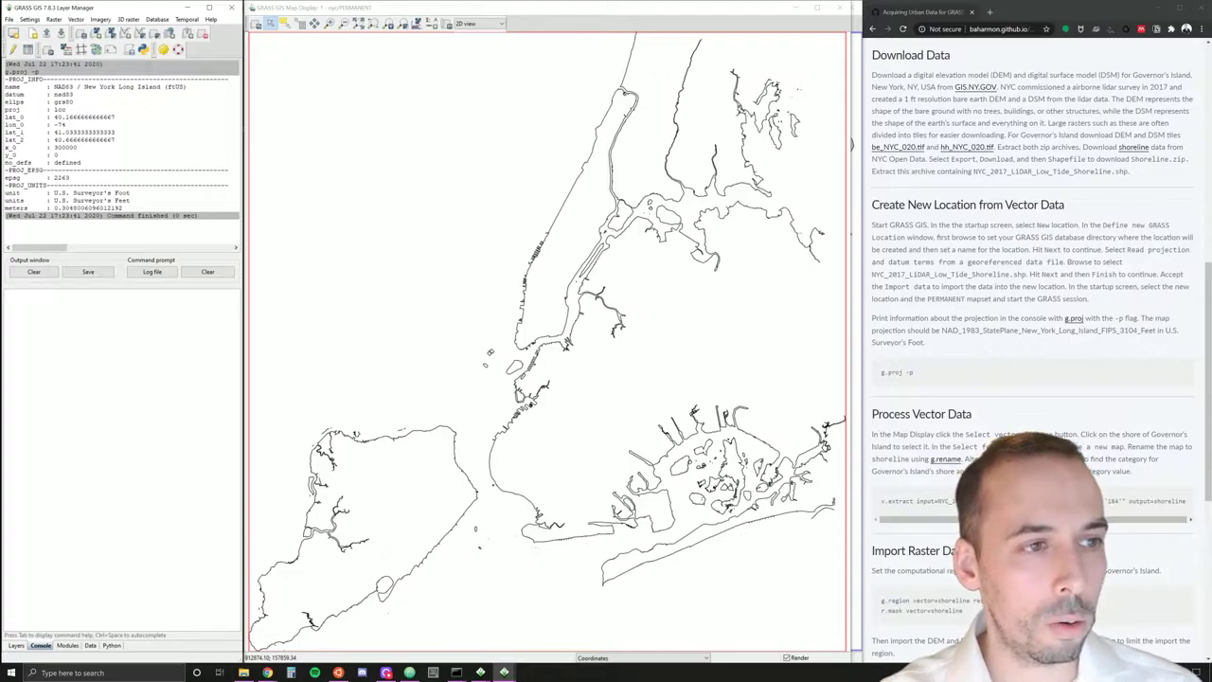
Display the map projection via Settings > Map projections > Display map projection.
left_click(23, 18)
mouse_move(78, 52)
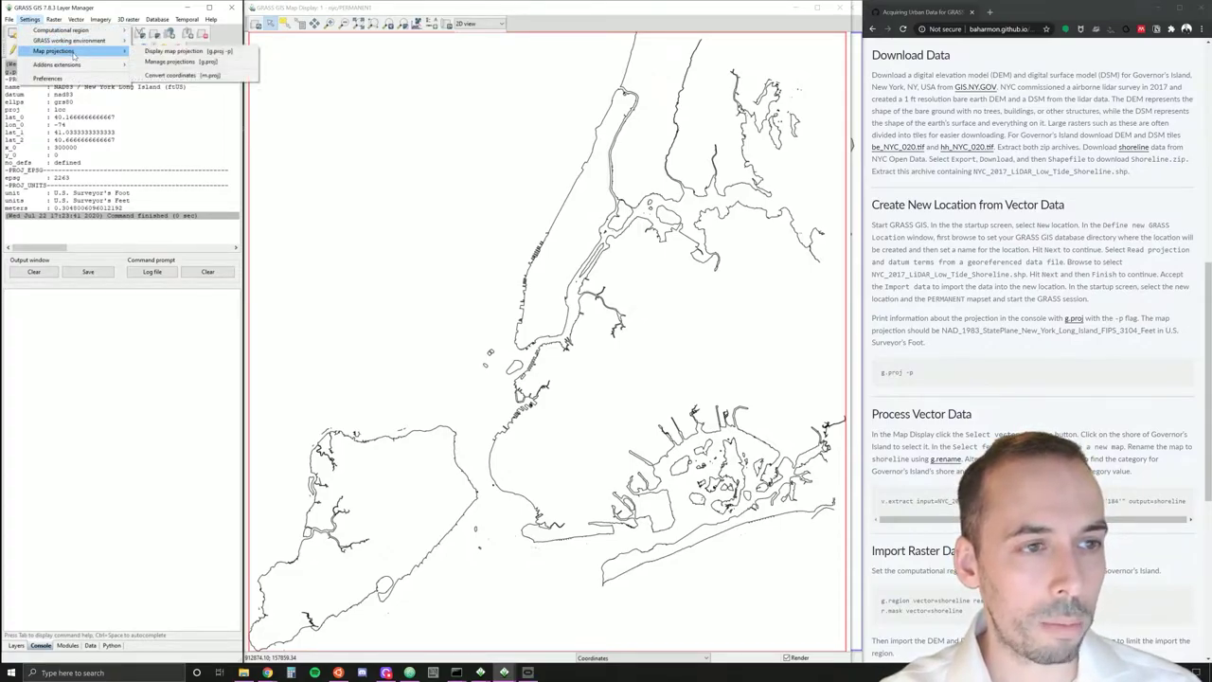
left_click(188, 51)
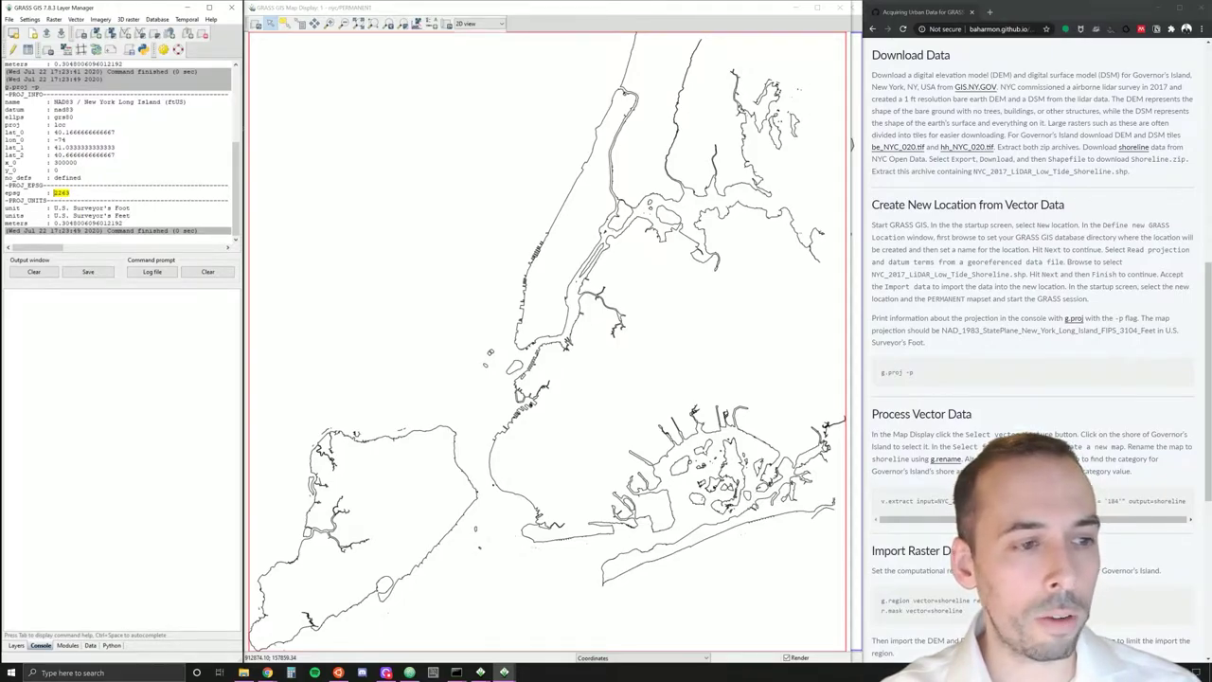
Select the Governors Island shoreline feature with the Select vector feature tool.
left_click(16, 645)
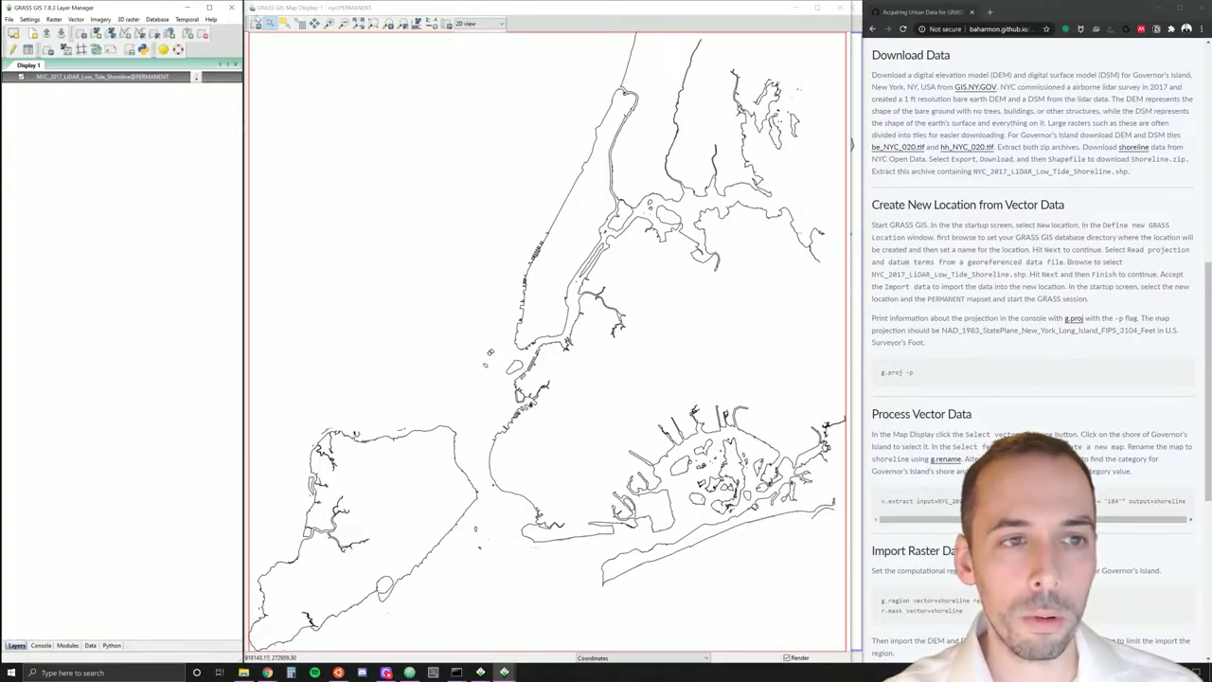
left_click(284, 23)
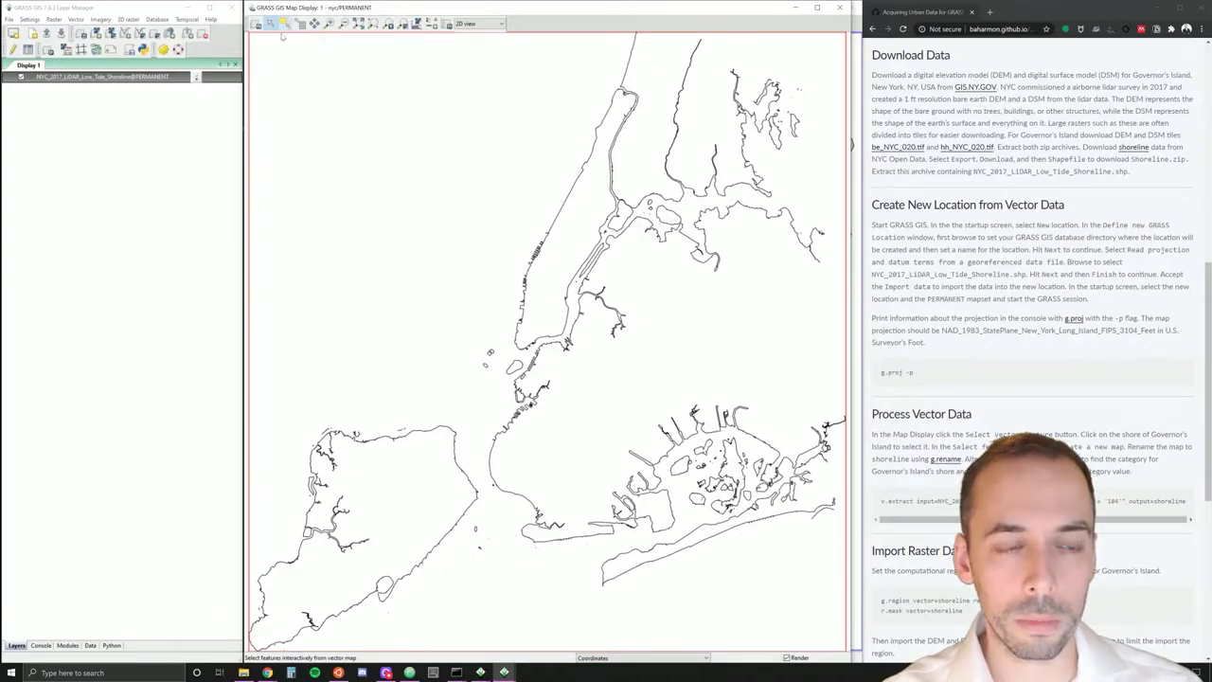
left_click(284, 24)
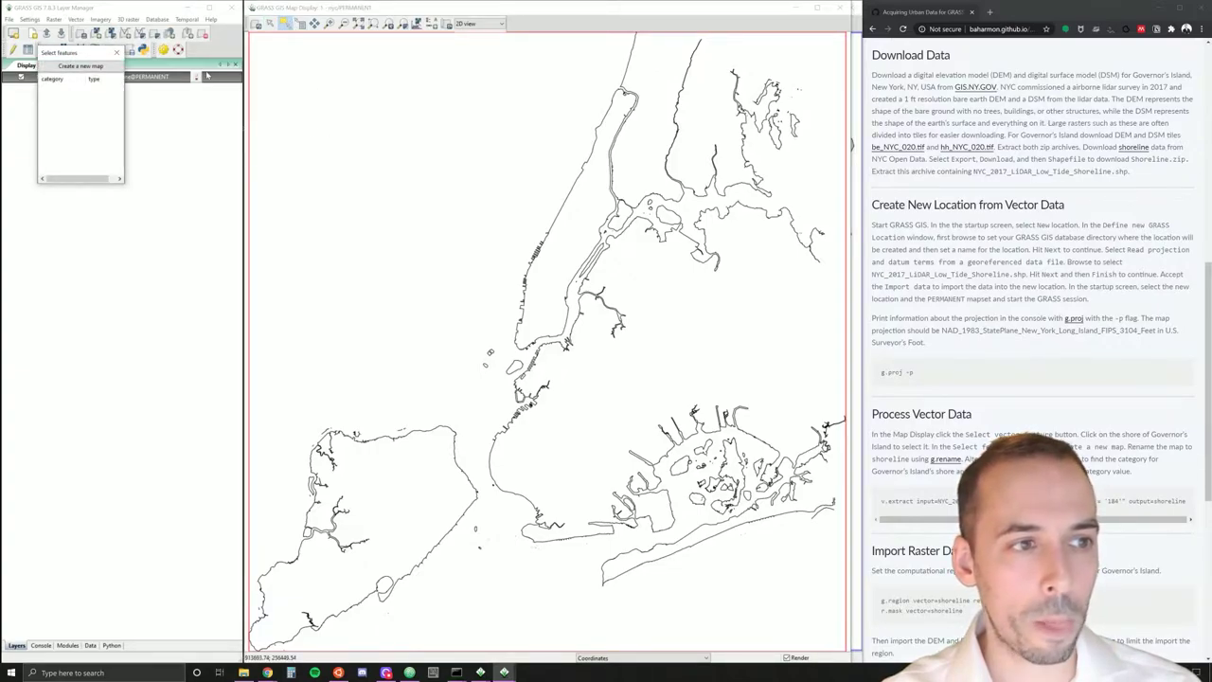
left_click_drag(57, 60, 289, 128)
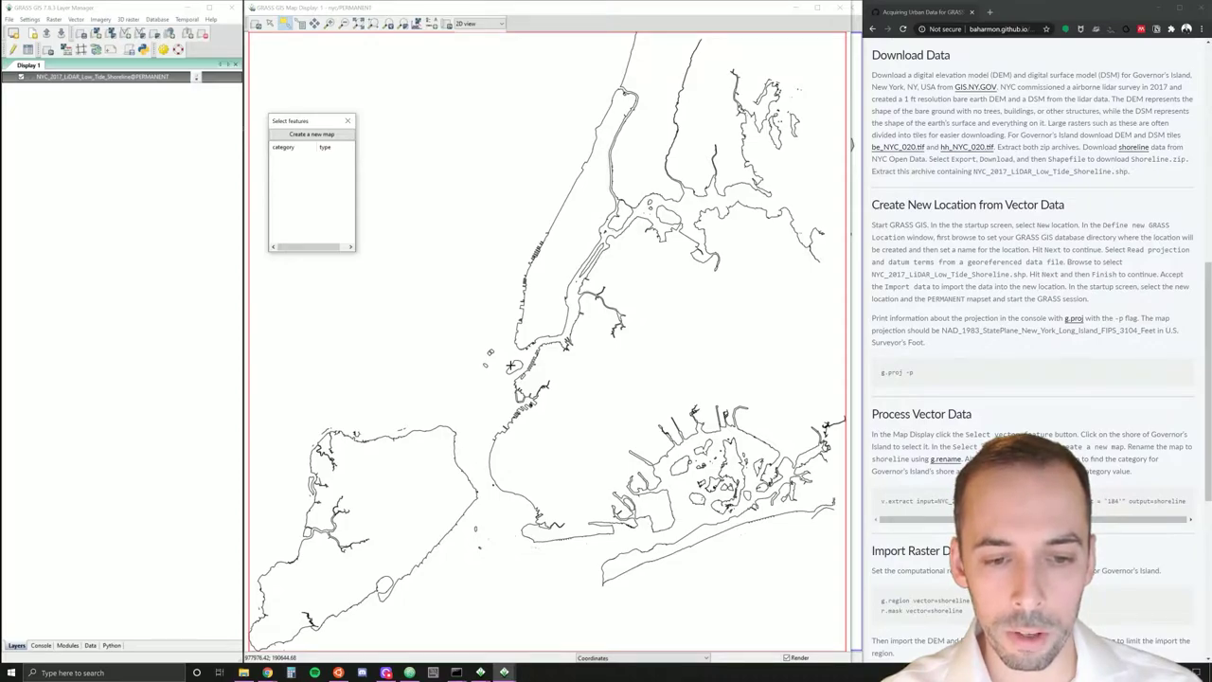
left_click(510, 365)
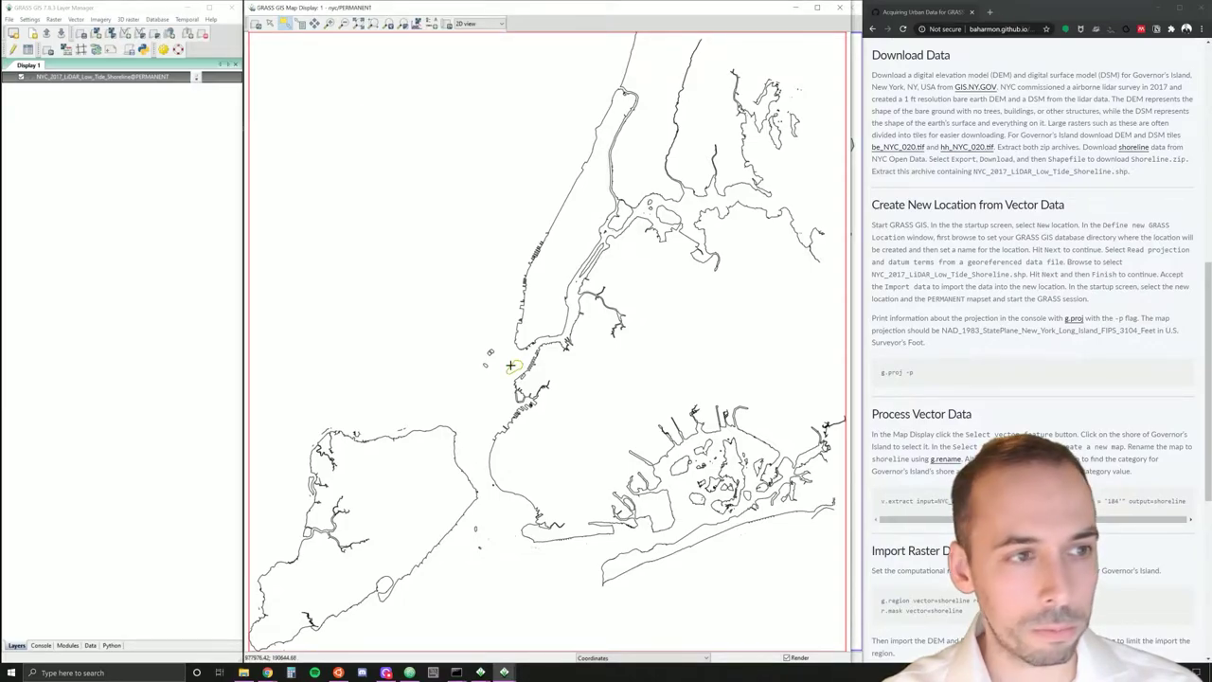
Save the selected island as a new map and hide the full NYC shoreline layer.
left_click(505, 672)
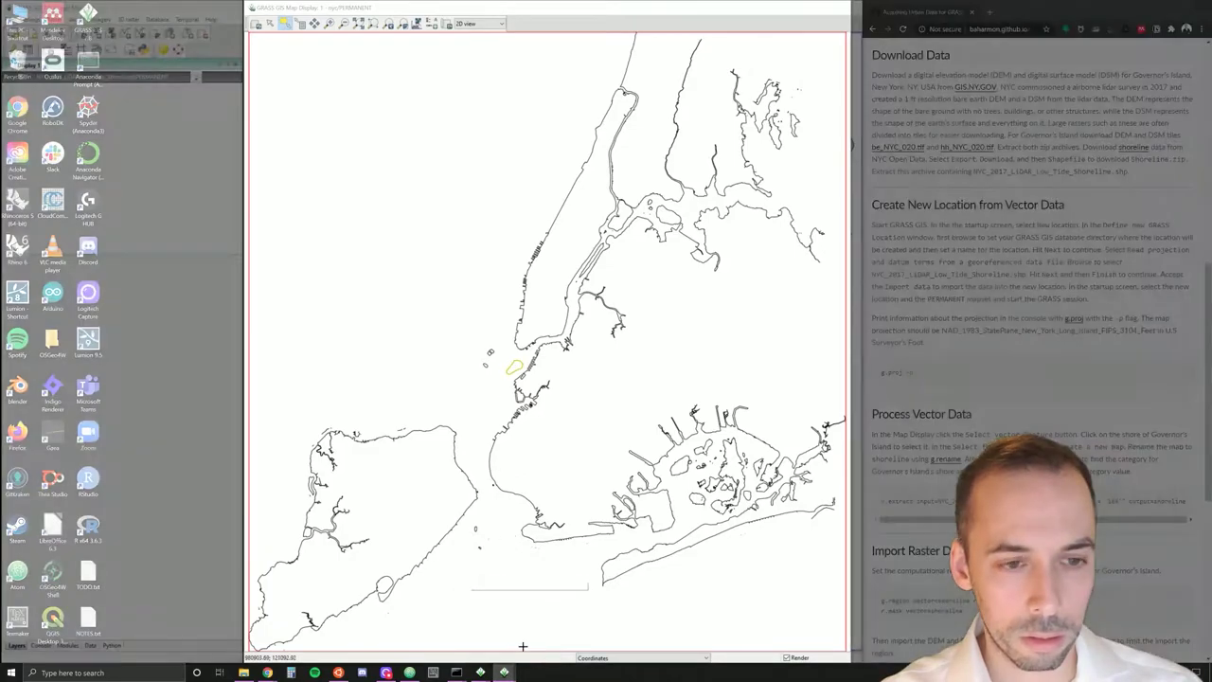
left_click(514, 650)
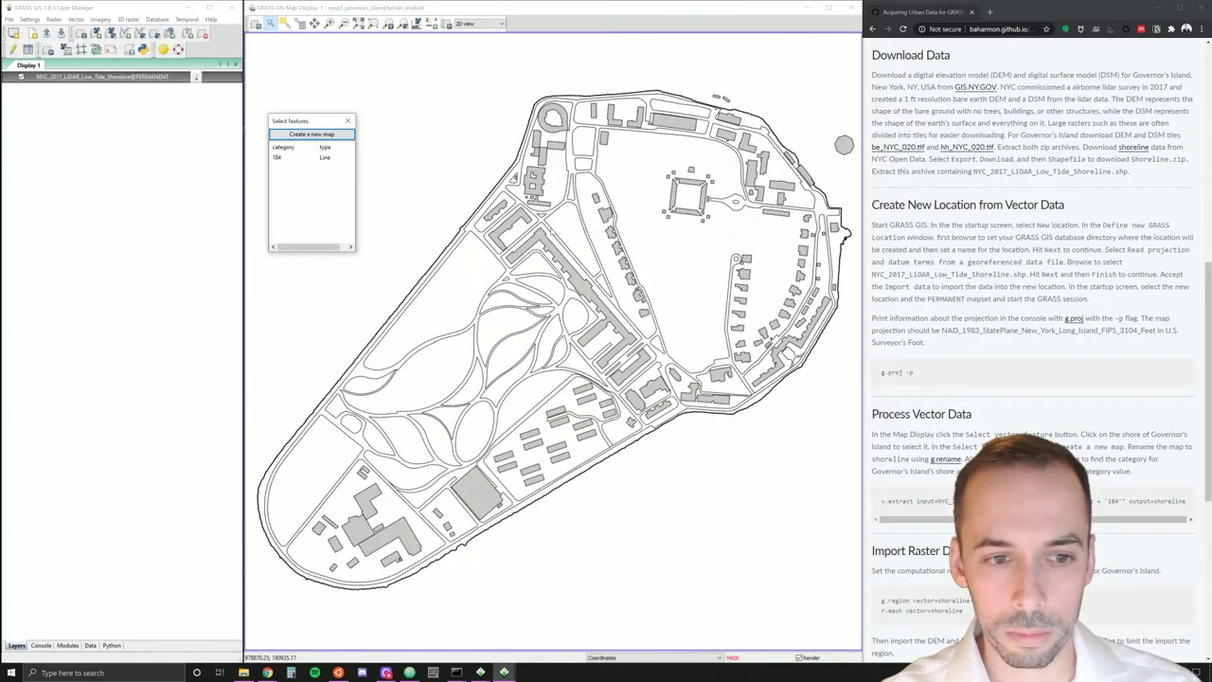
left_click_drag(288, 121, 146, 114)
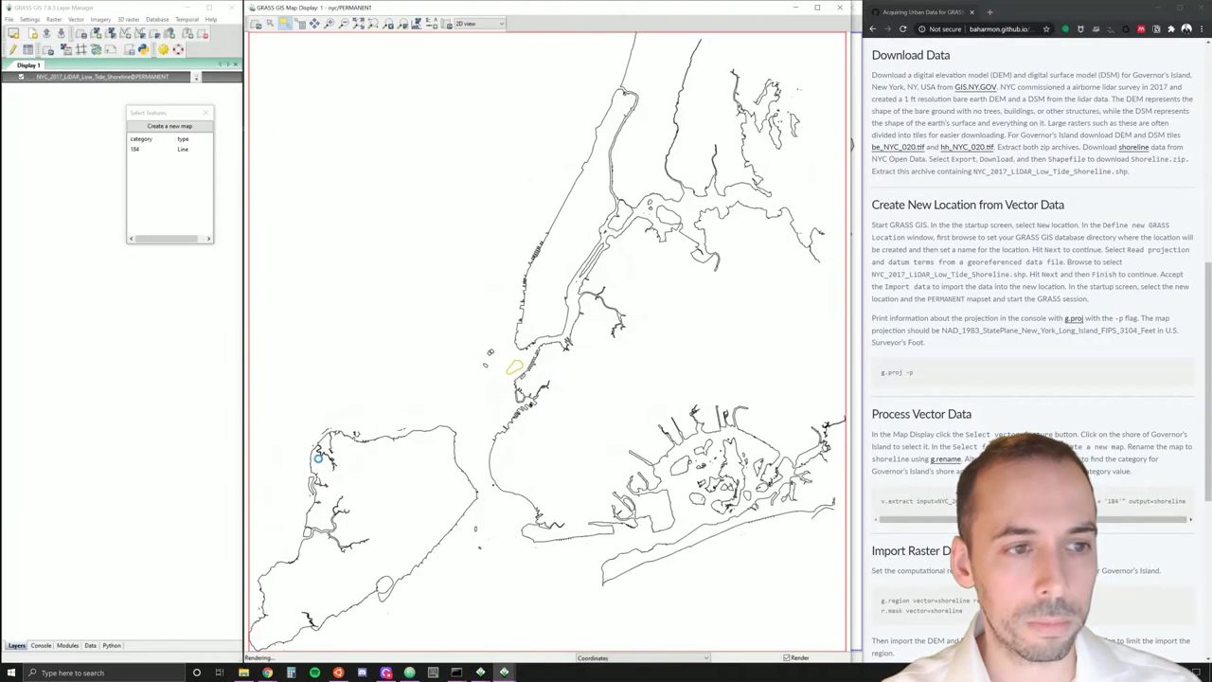
left_click(159, 125)
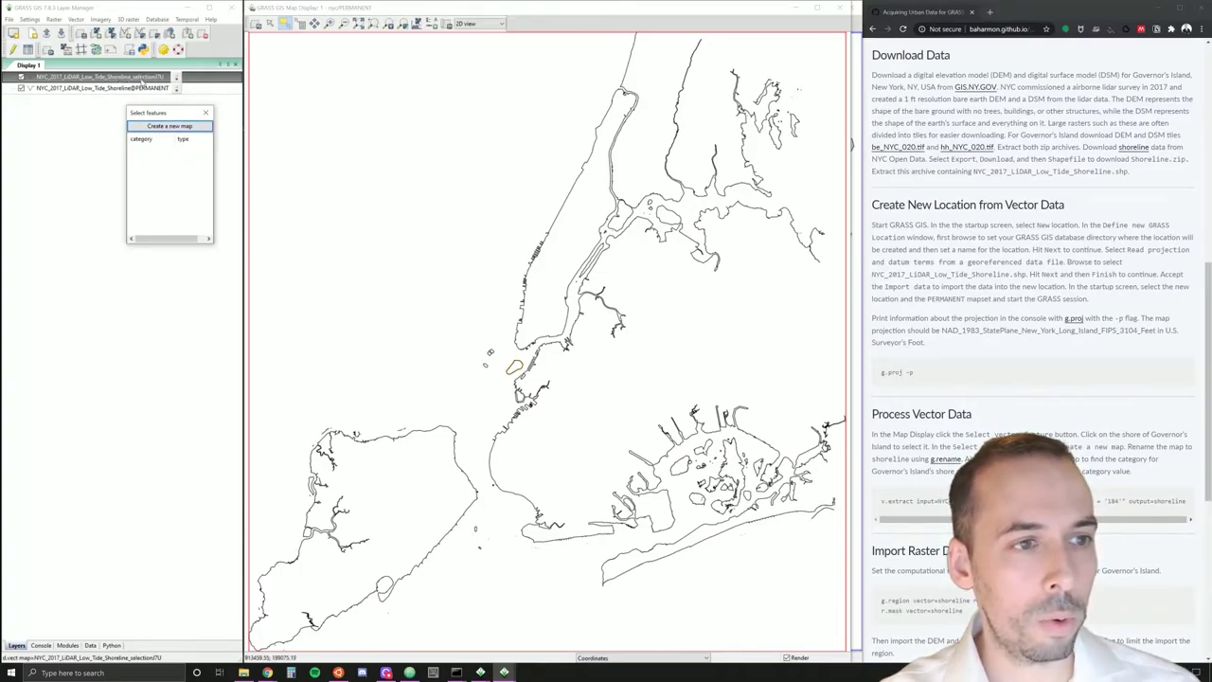
left_click(206, 113)
left_click(21, 88)
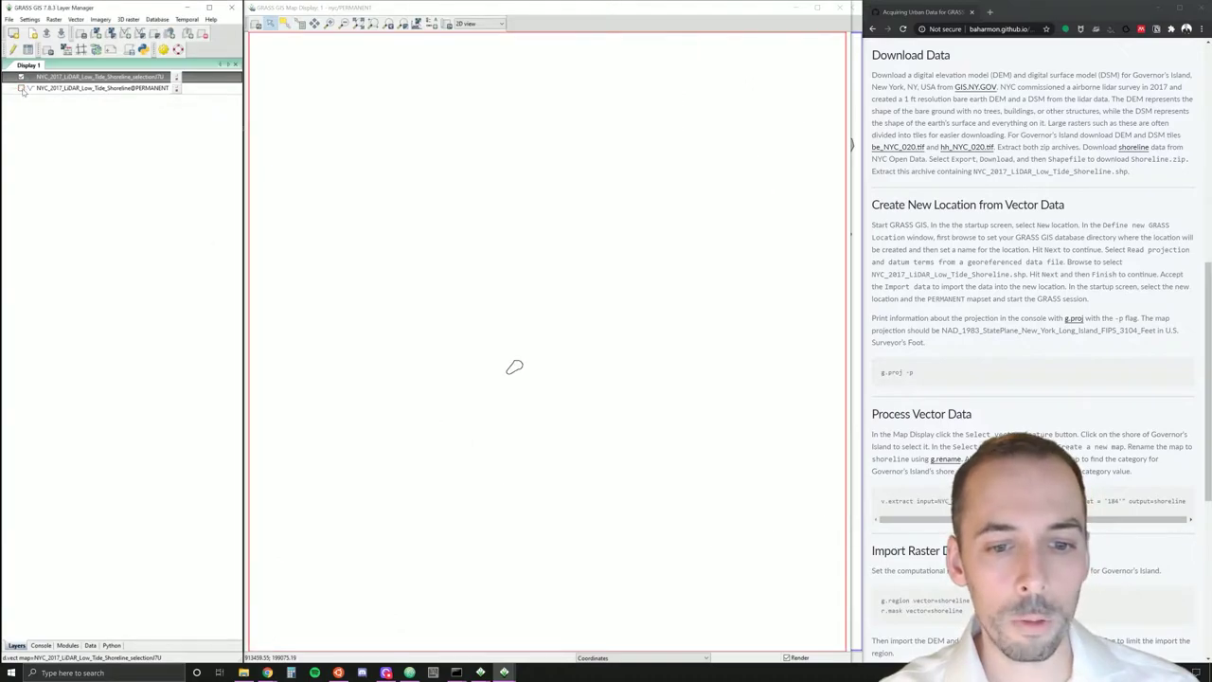
left_click(21, 88)
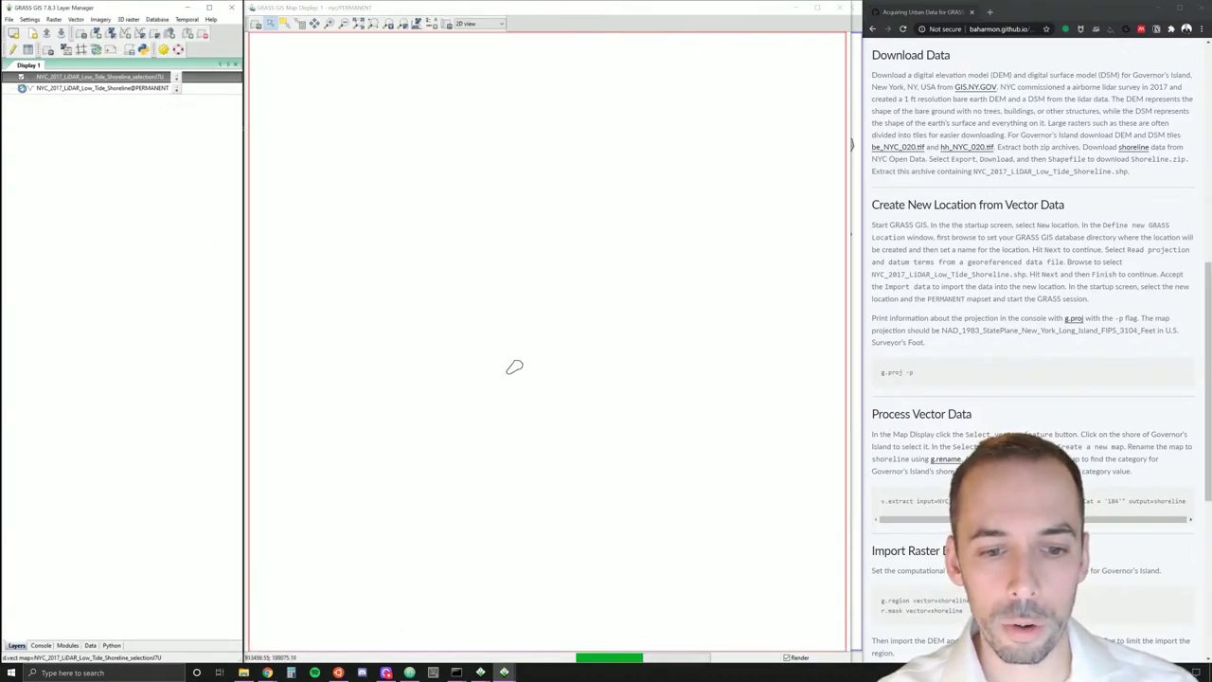
left_click(21, 88)
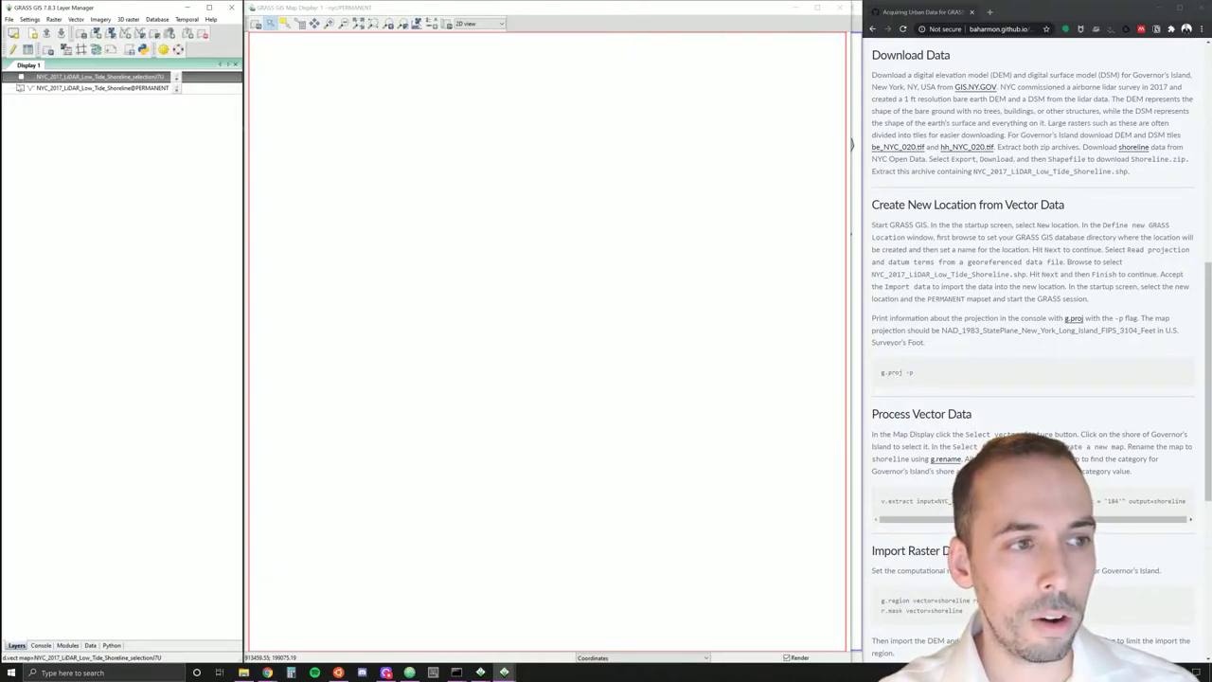
Open Select by attributes on the full NYC shoreline layer, then activate the Query tool.
left_click(21, 88)
left_click(59, 92)
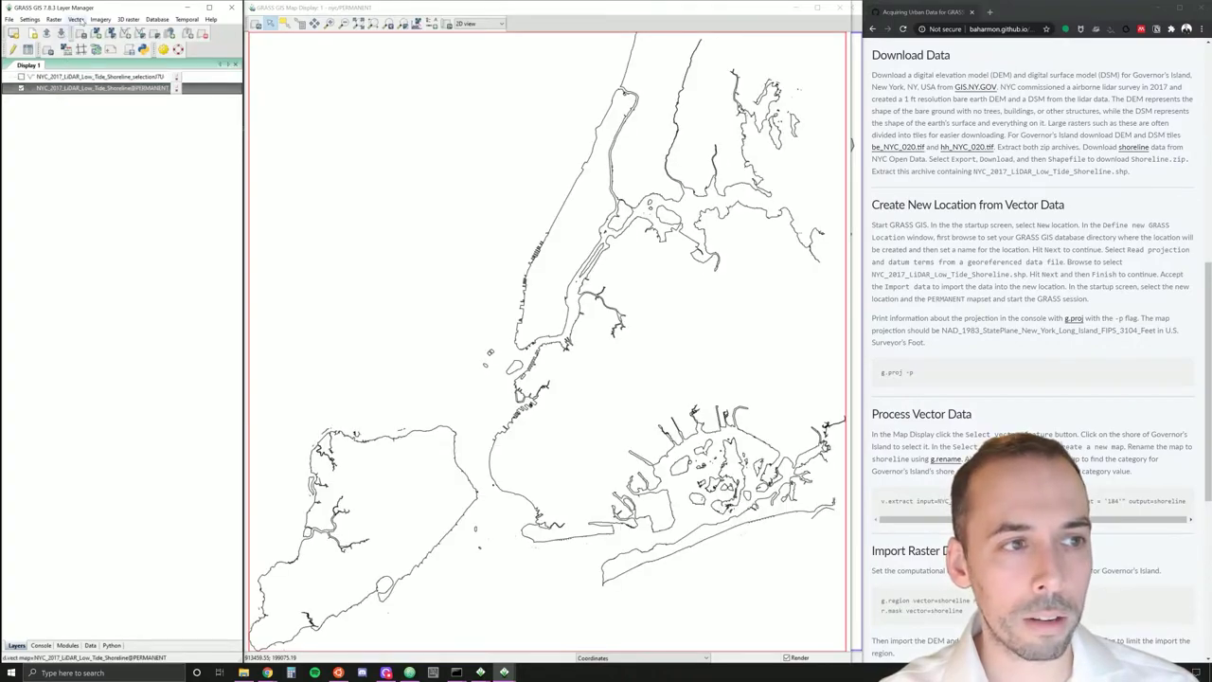
left_click(77, 20)
mouse_move(142, 71)
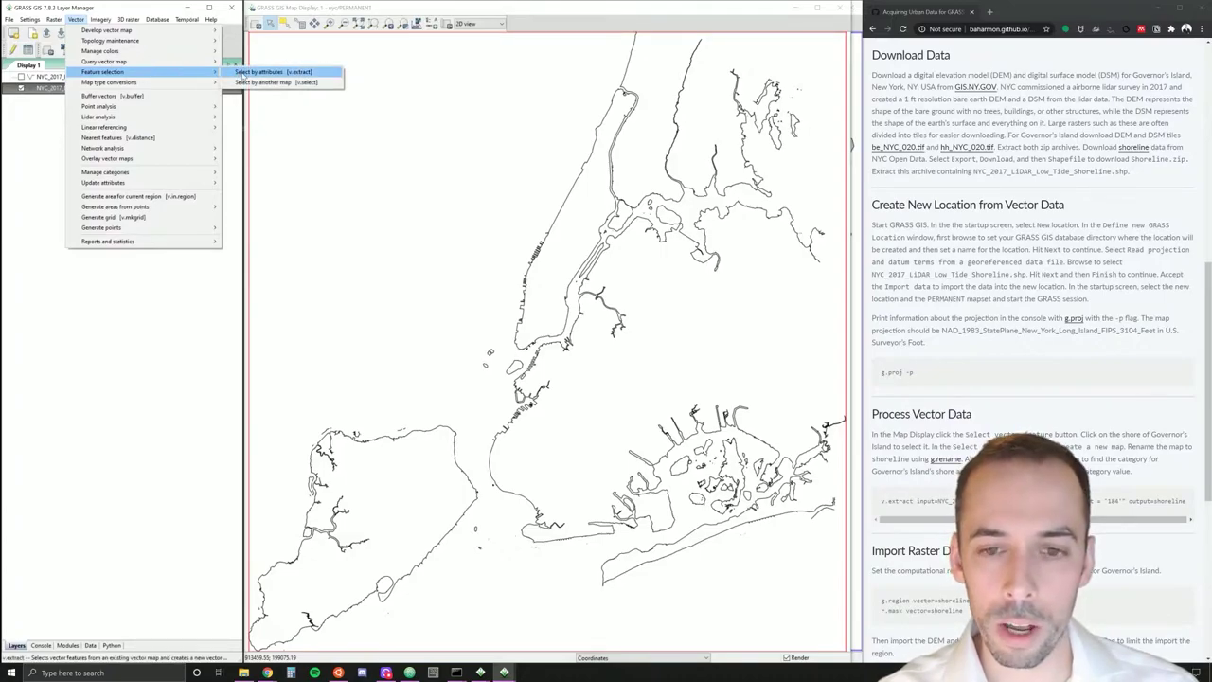
left_click(243, 73)
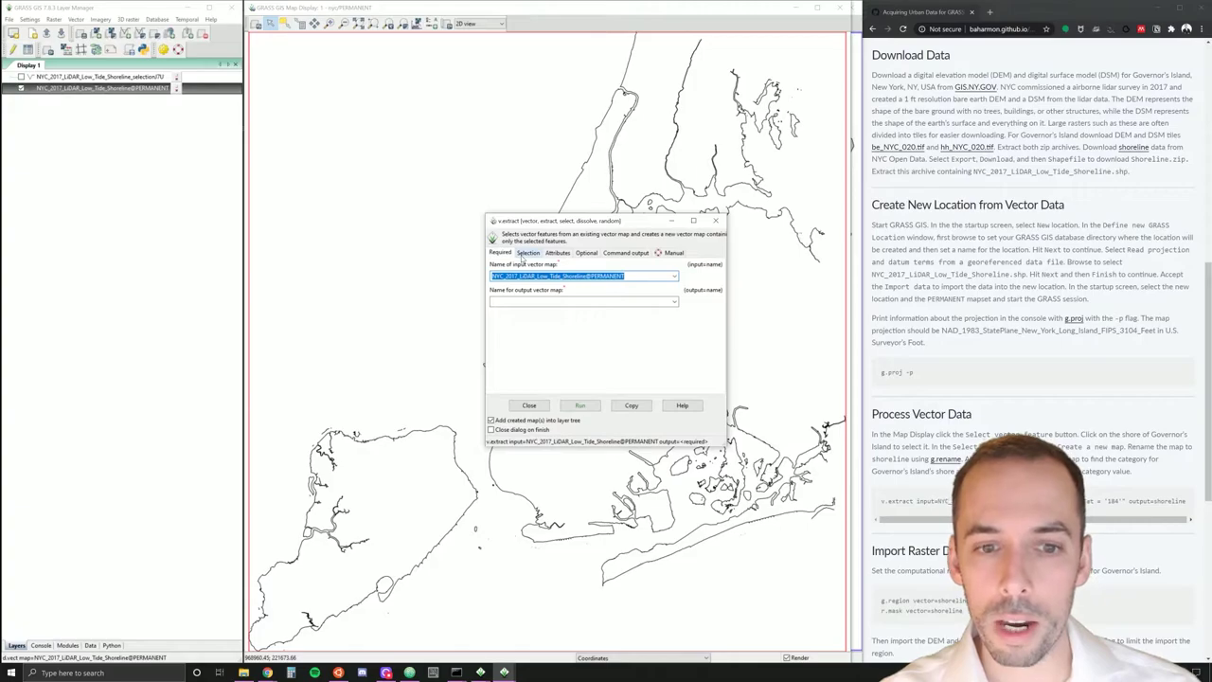
left_click(527, 253)
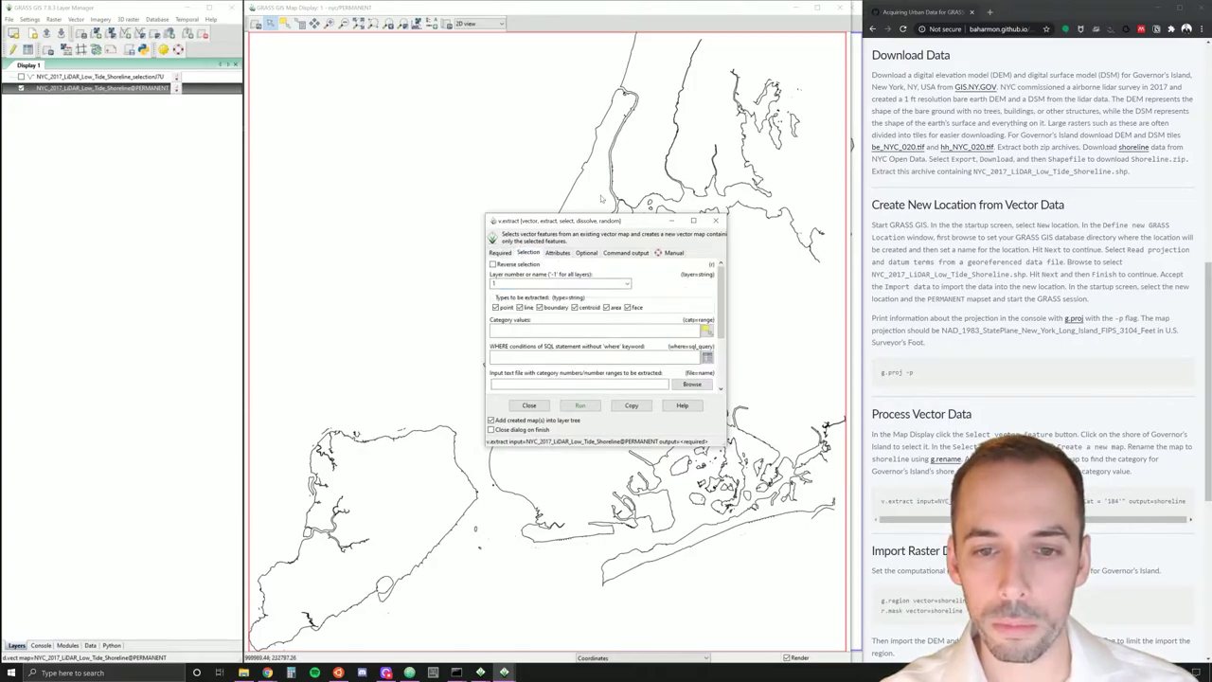
left_click_drag(604, 215, 345, 196)
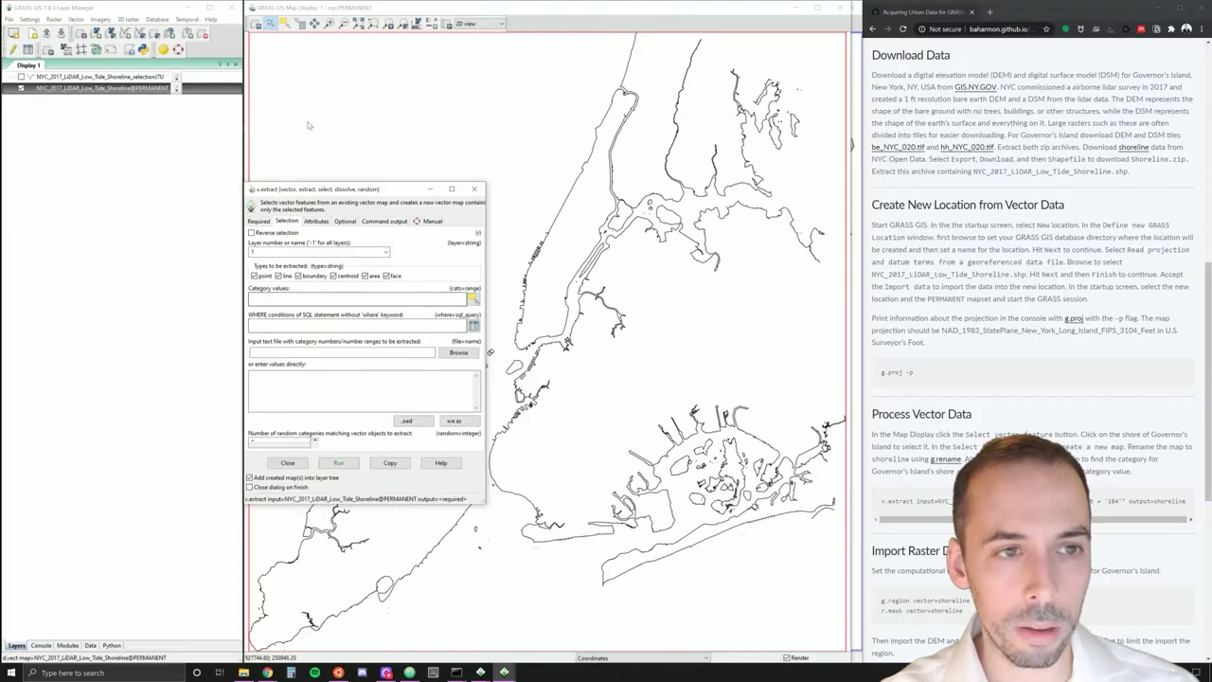
left_click(300, 25)
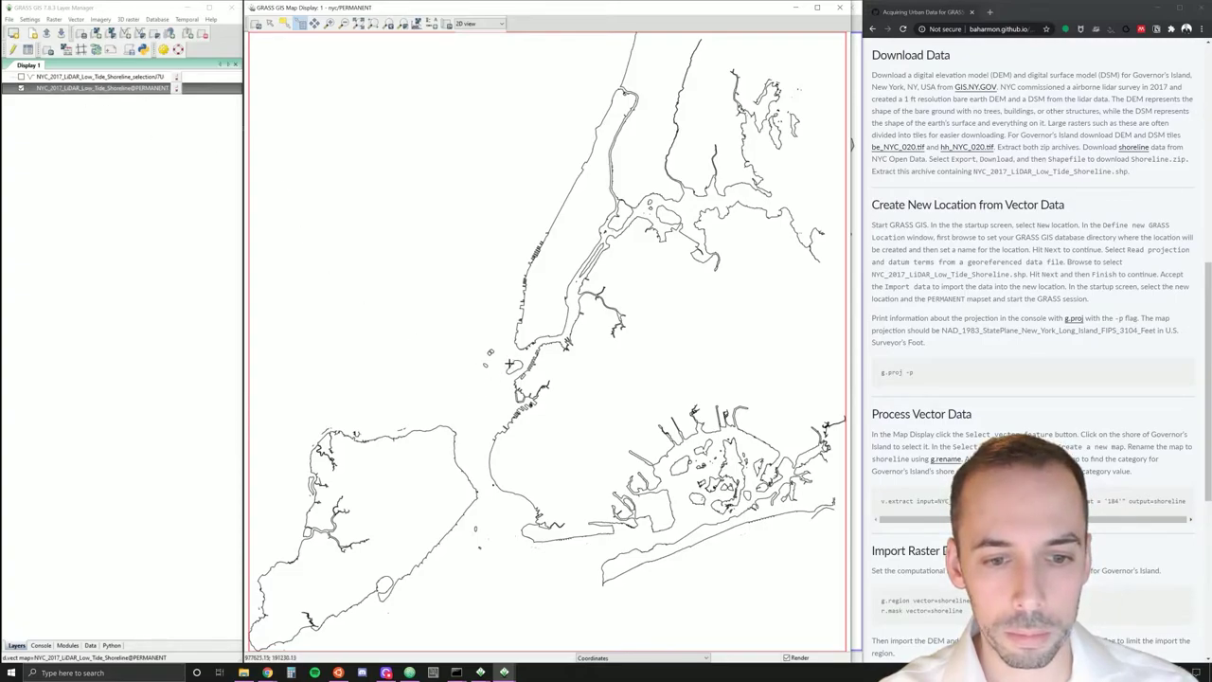
Query Governor's Island's shoreline and expand Attributes to read cat 184, Bathymetric - low tide.
left_click(510, 365)
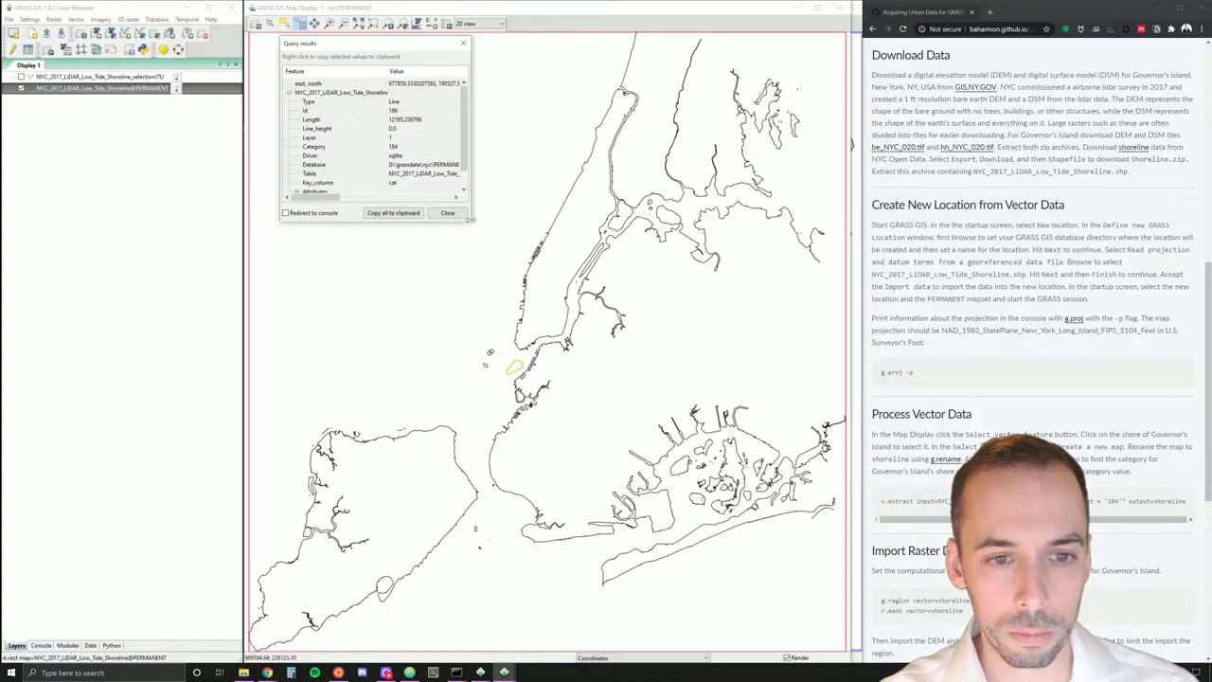
left_click_drag(469, 223, 469, 327)
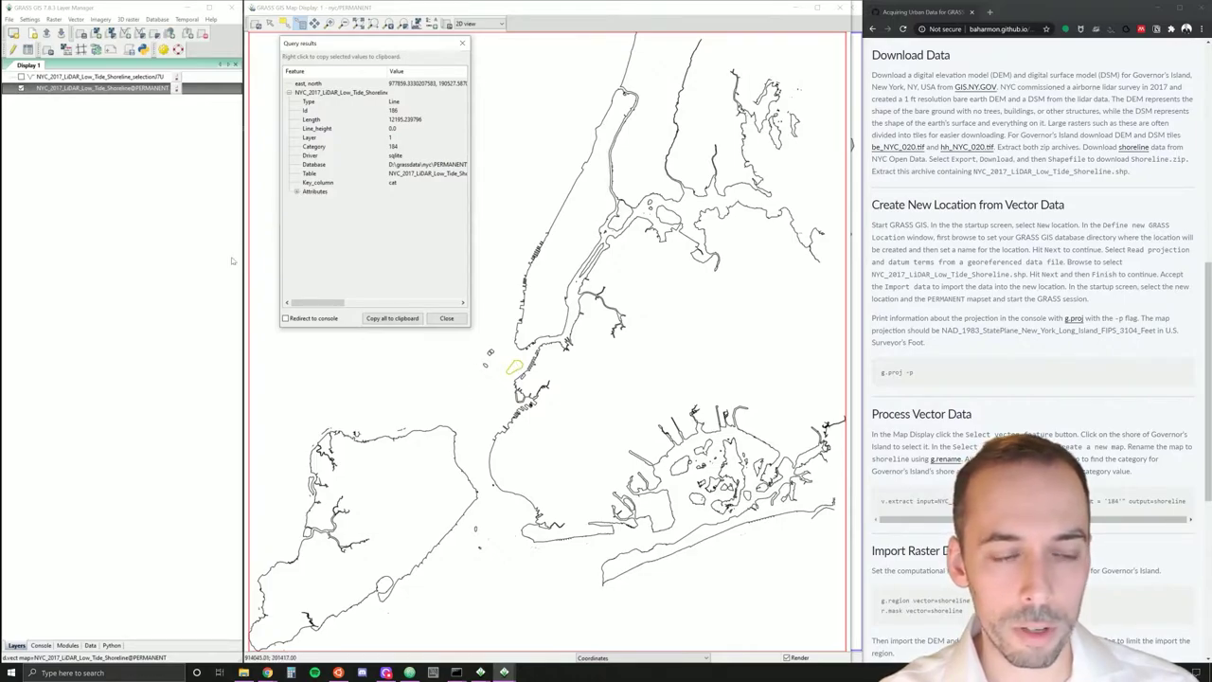
left_click(296, 191)
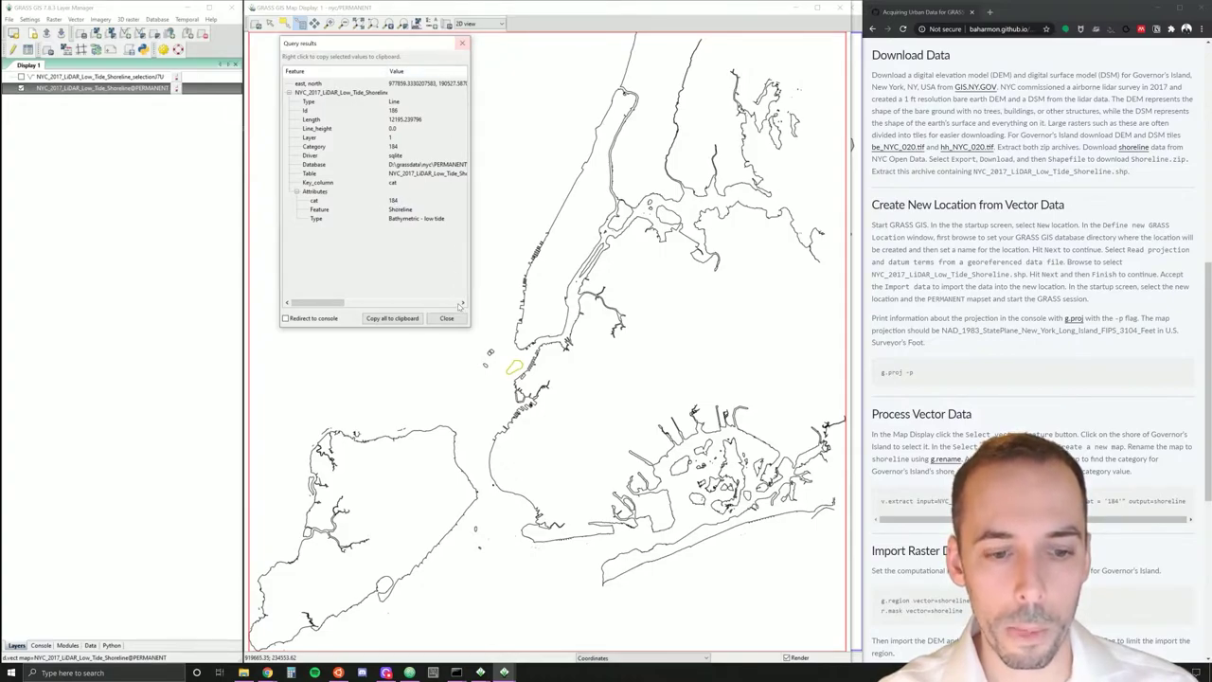
Enter 184 as the Category value in v.extract, leaving the where condition empty.
mouse_move(508, 670)
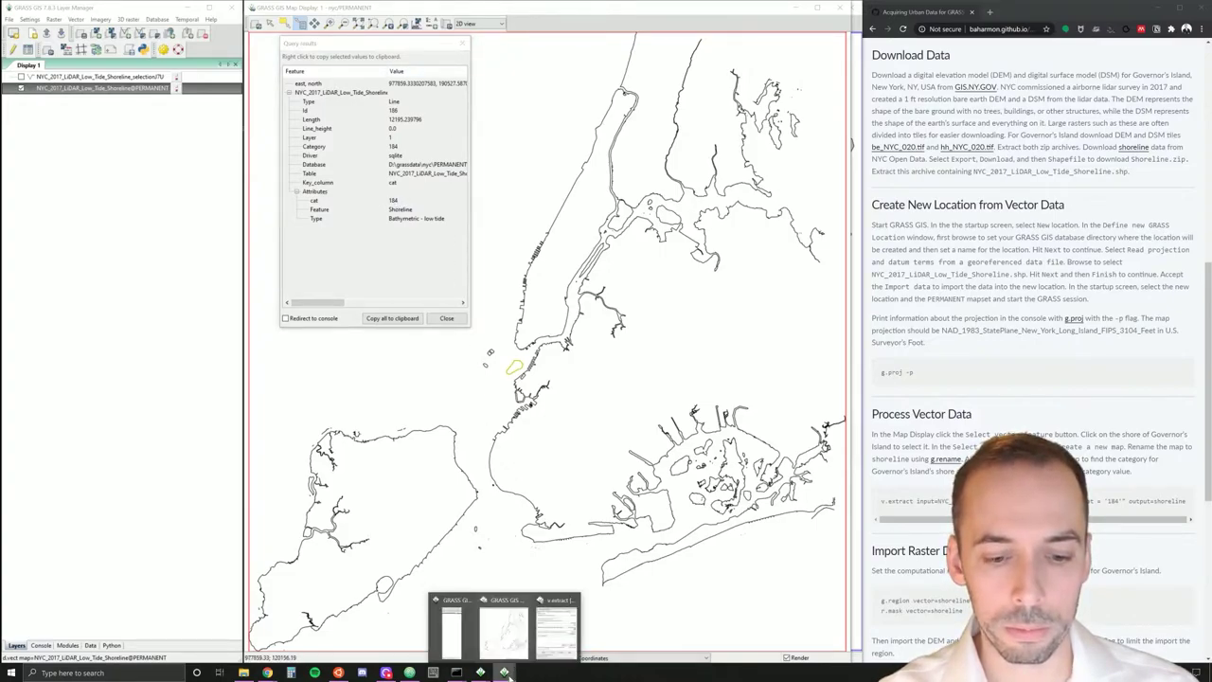
left_click(557, 636)
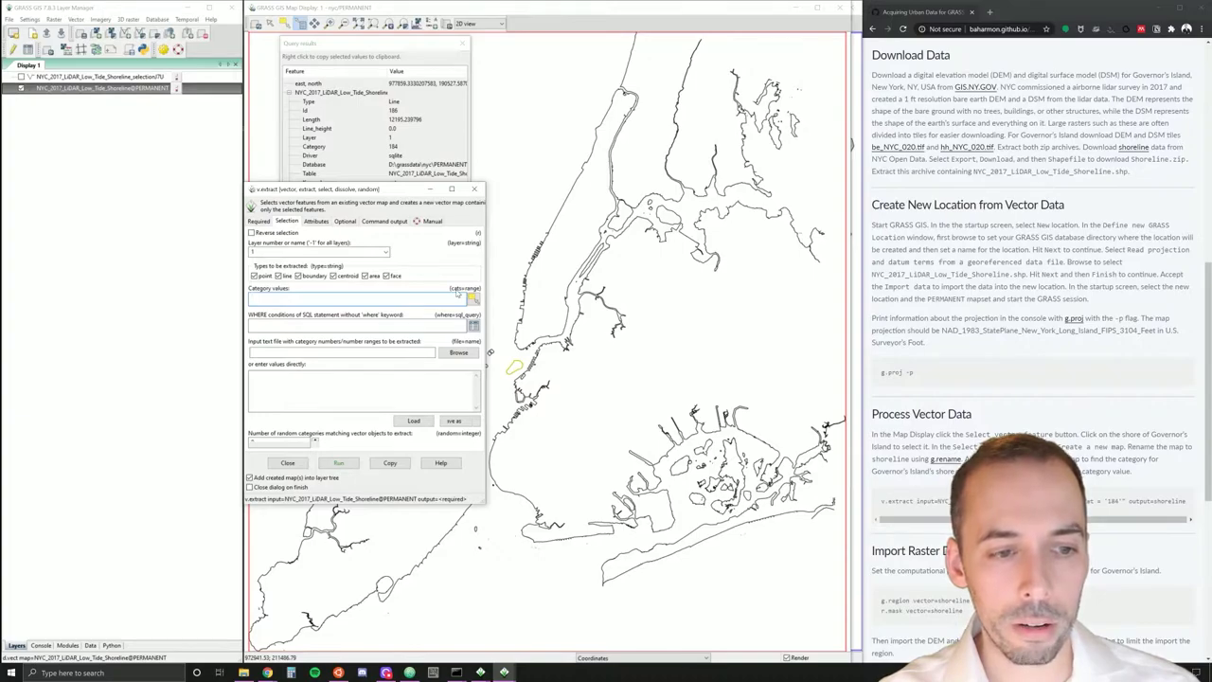
type("184")
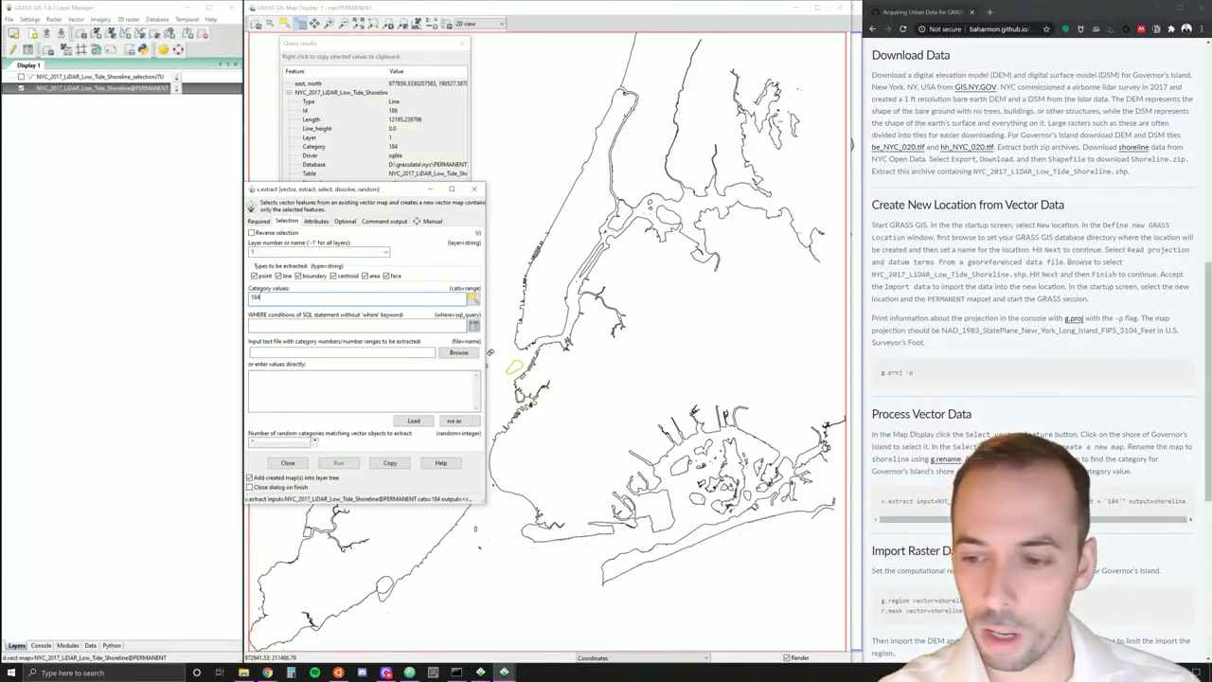
left_click(359, 323)
type("Cat = 184")
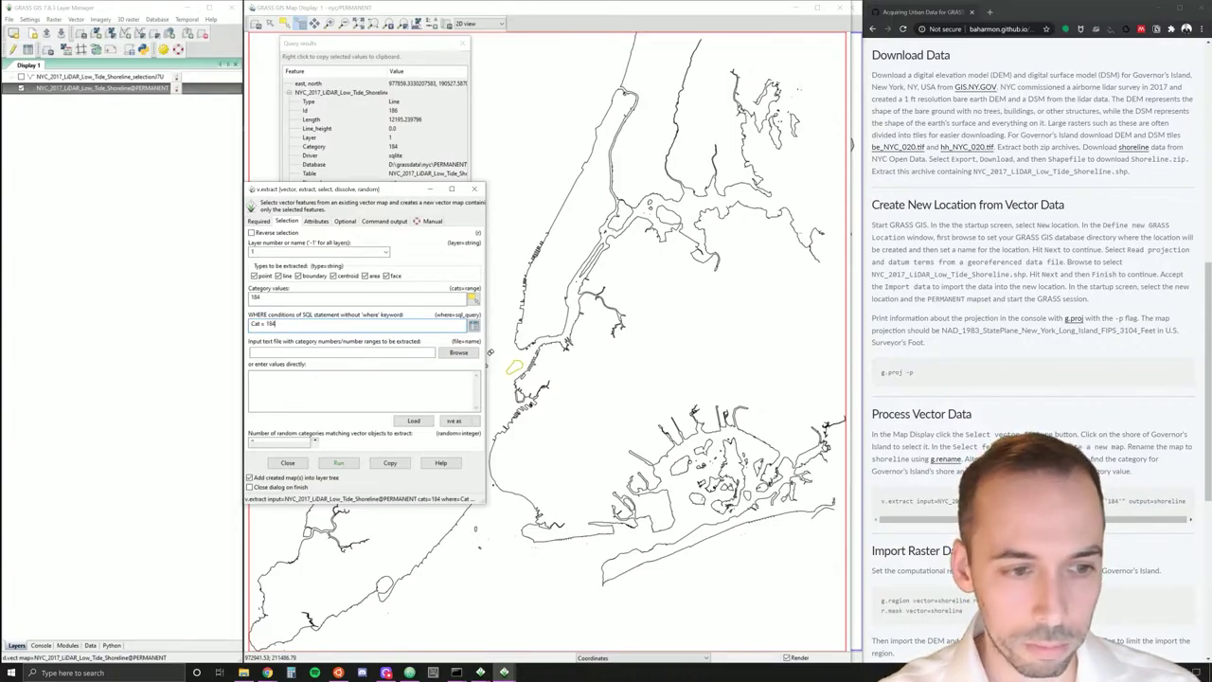
key("BackSpace")
key("BackSpace")
key("BackSpace")
type("'184'")
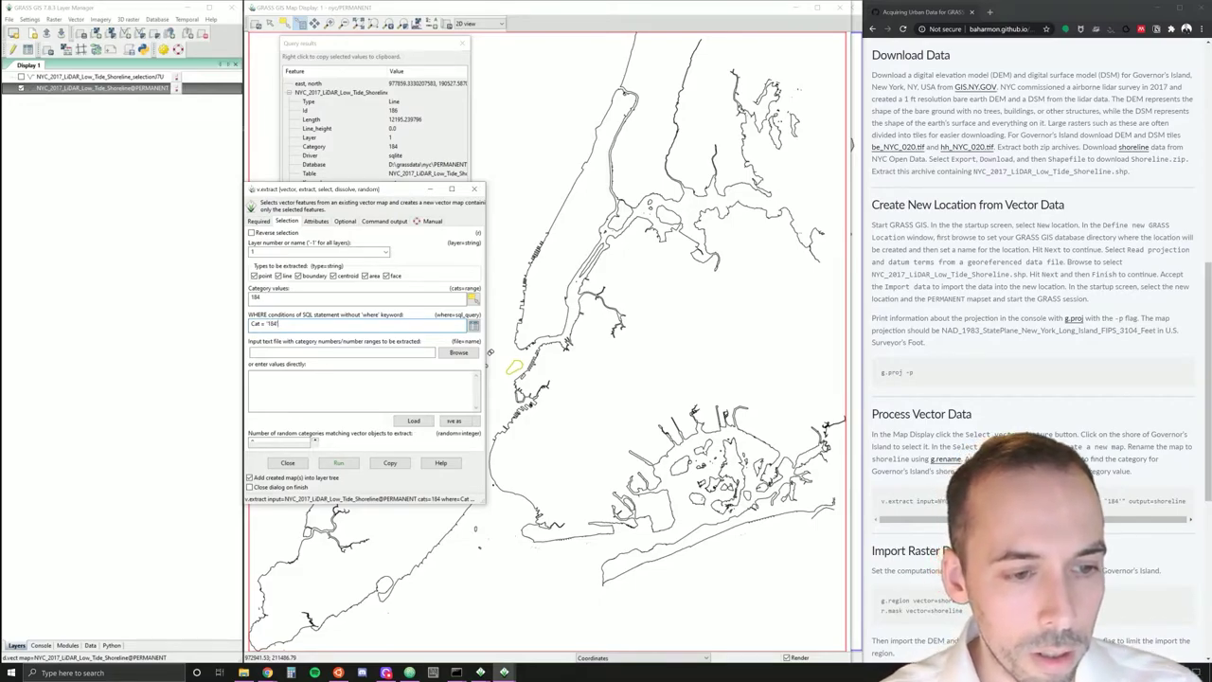
key("ctrl+a")
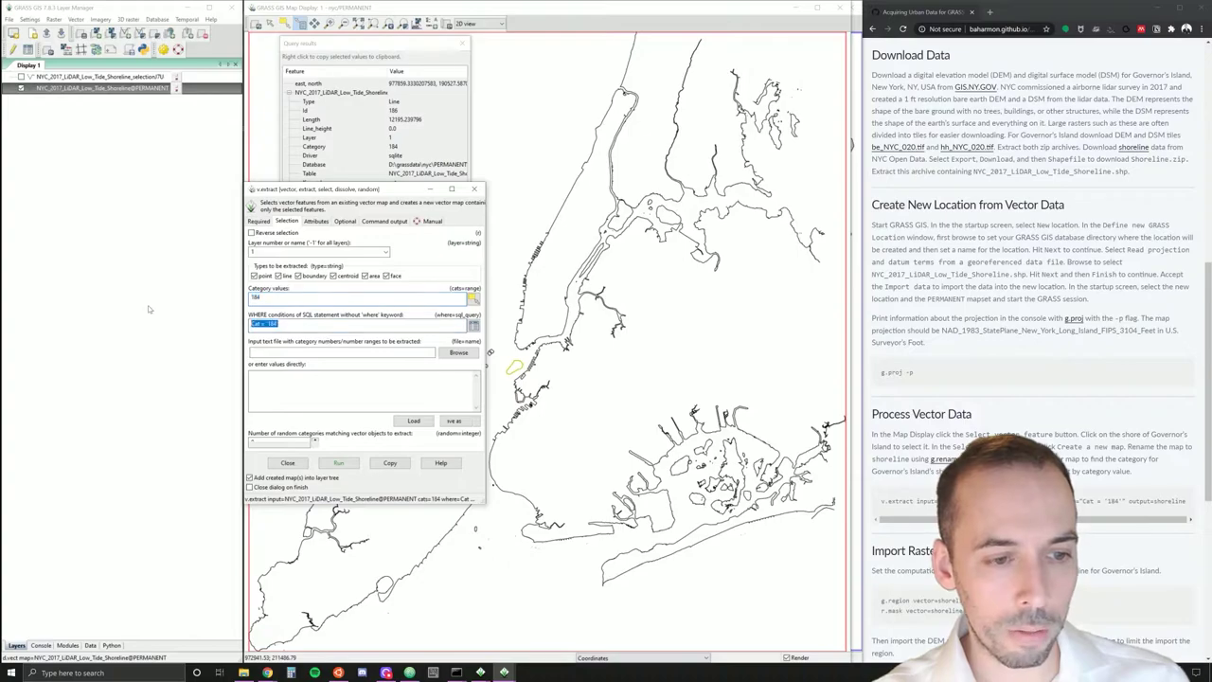
key("Delete")
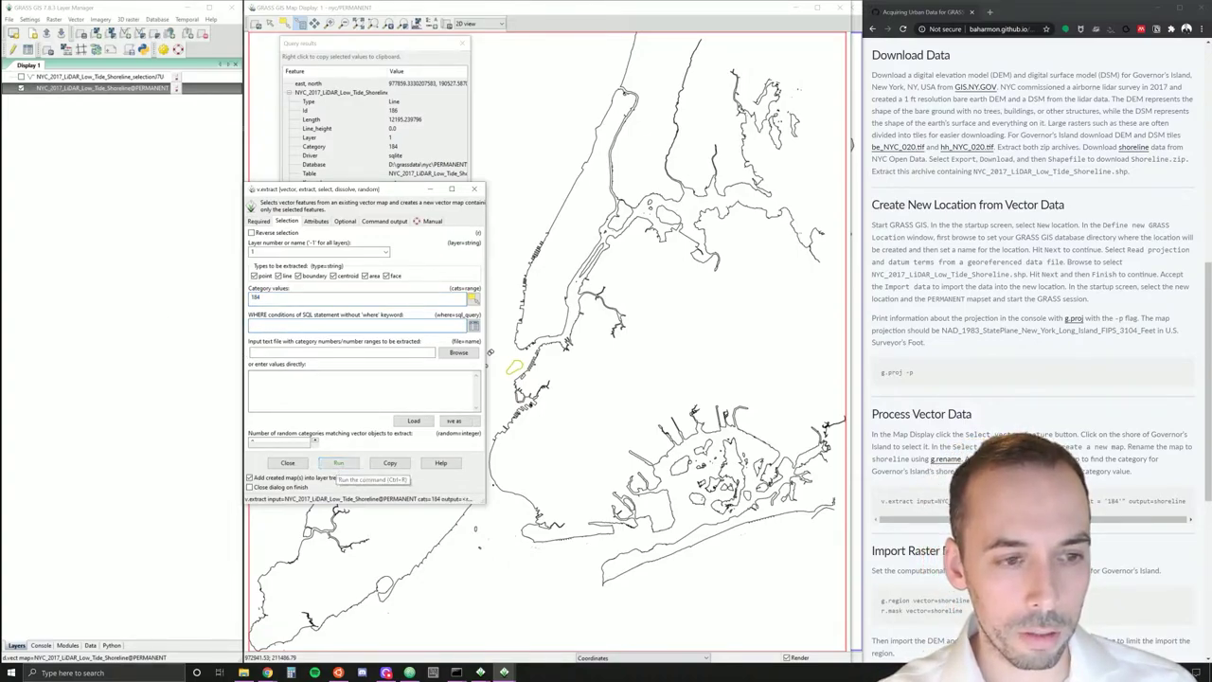
left_click(258, 221)
Extract to output map 'shoreline', hide the full NYC layer, and close v.extract.
left_click(287, 269)
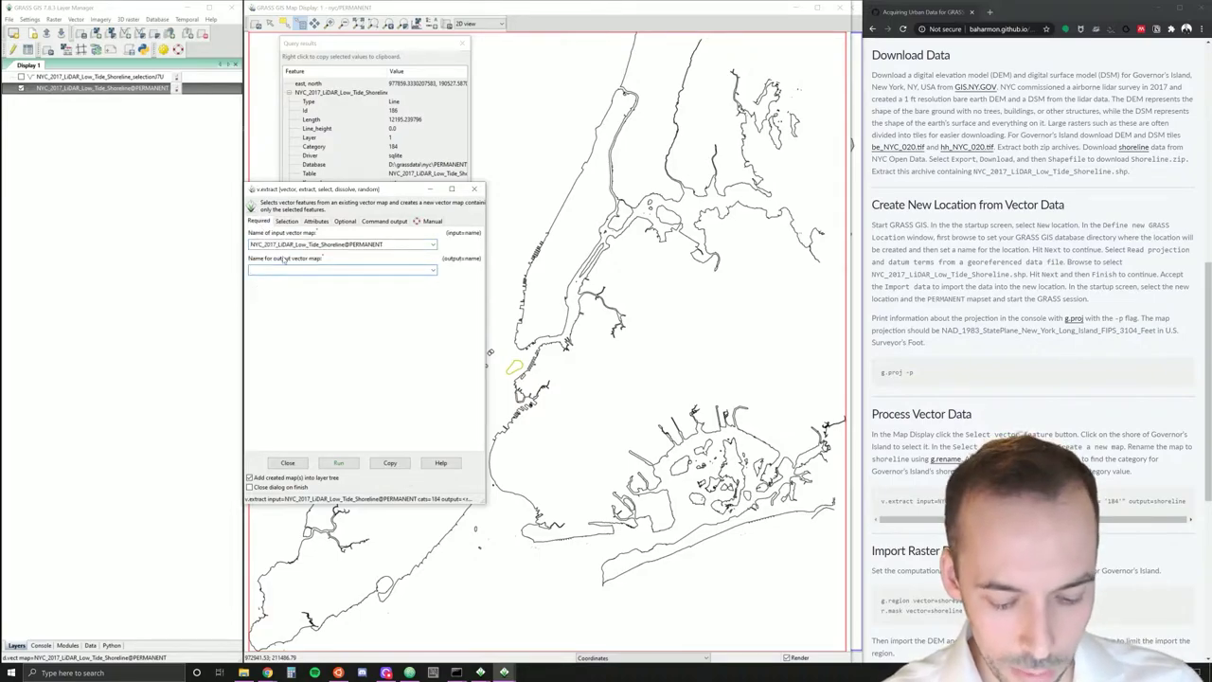
type("shoreline")
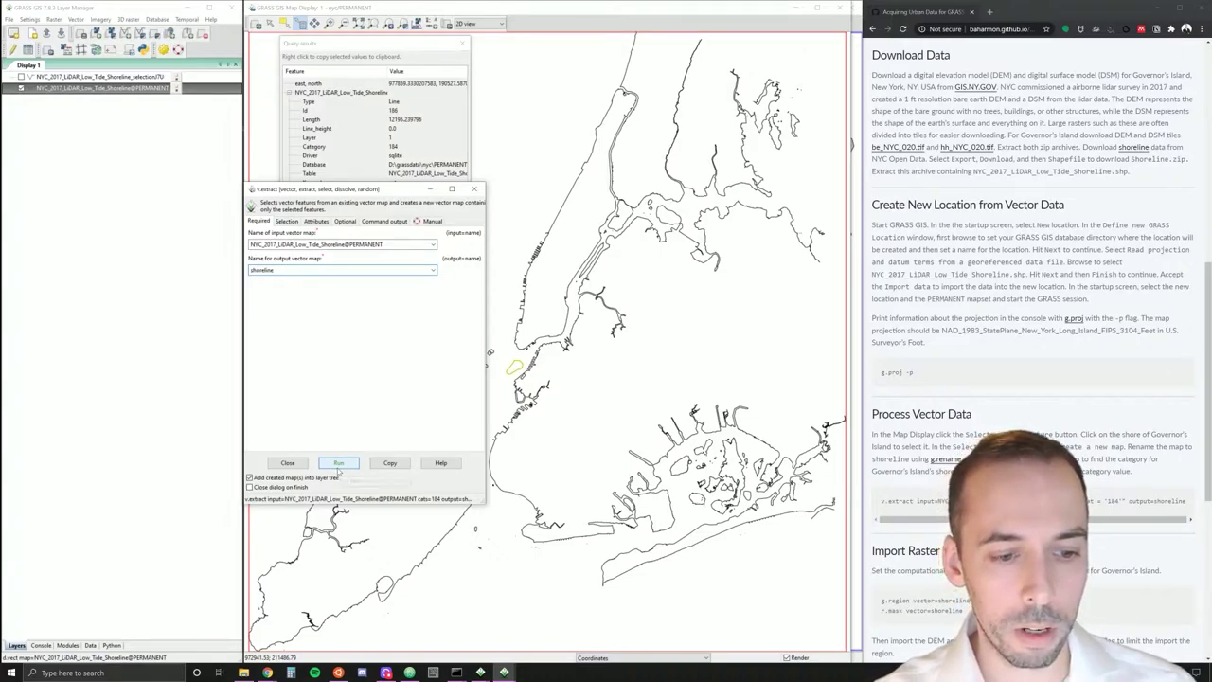
left_click(338, 463)
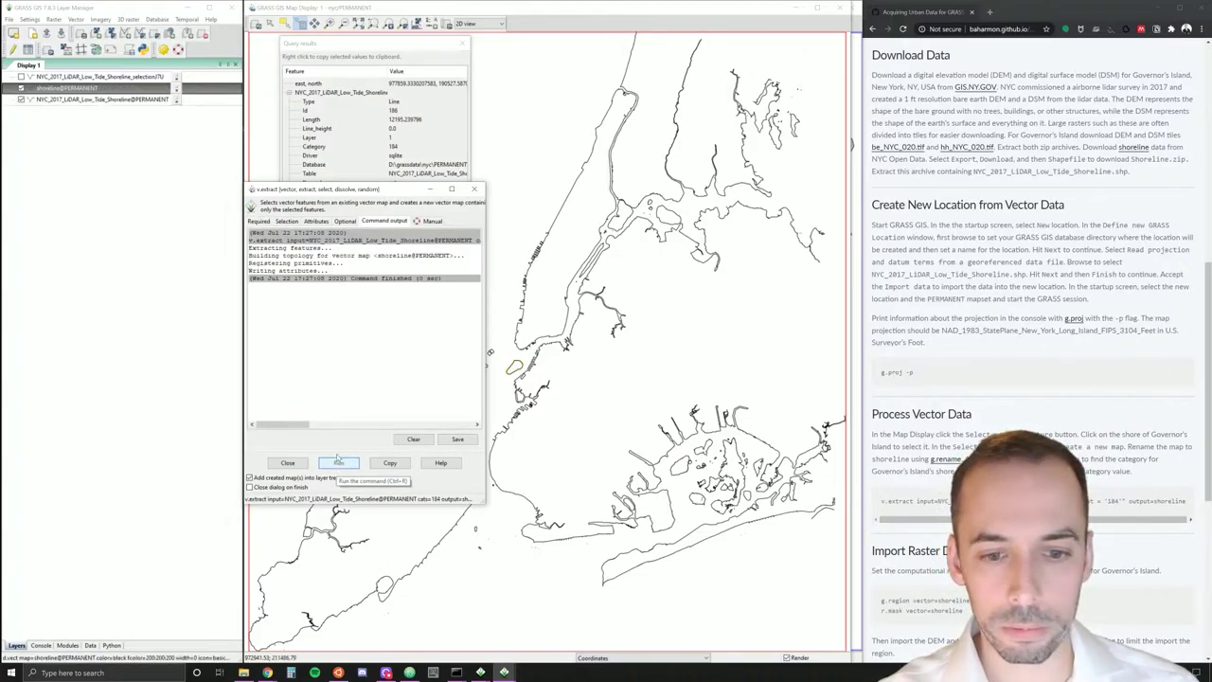
left_click(21, 99)
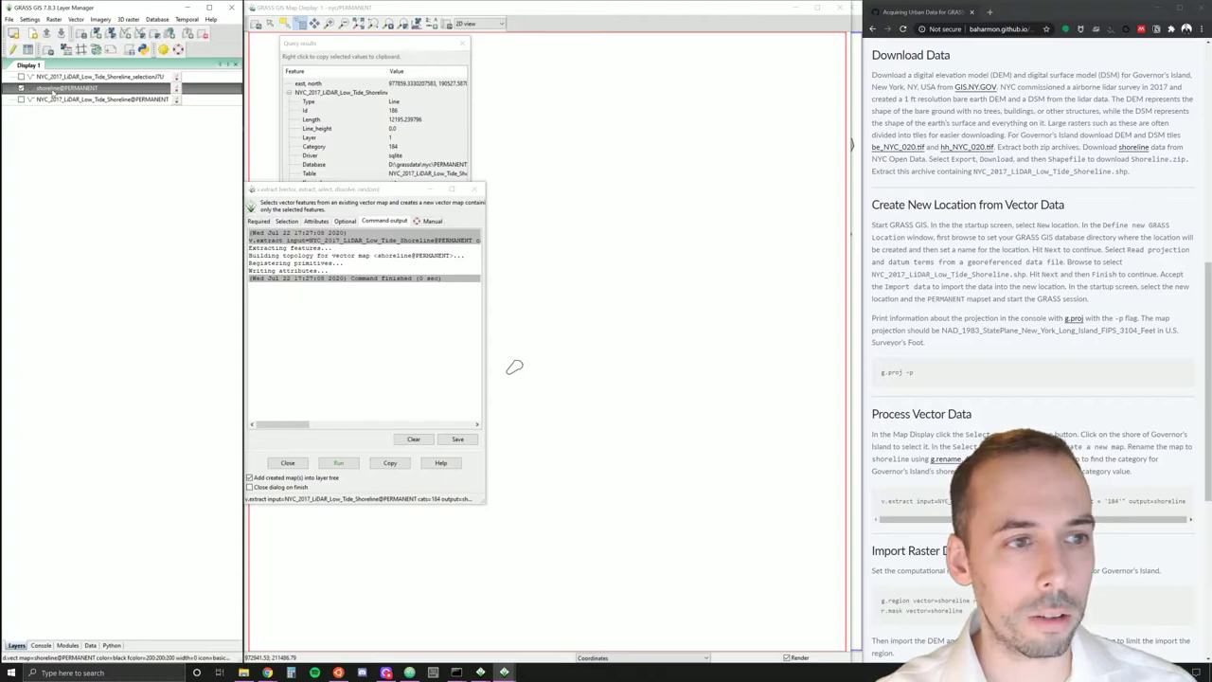
left_click(474, 188)
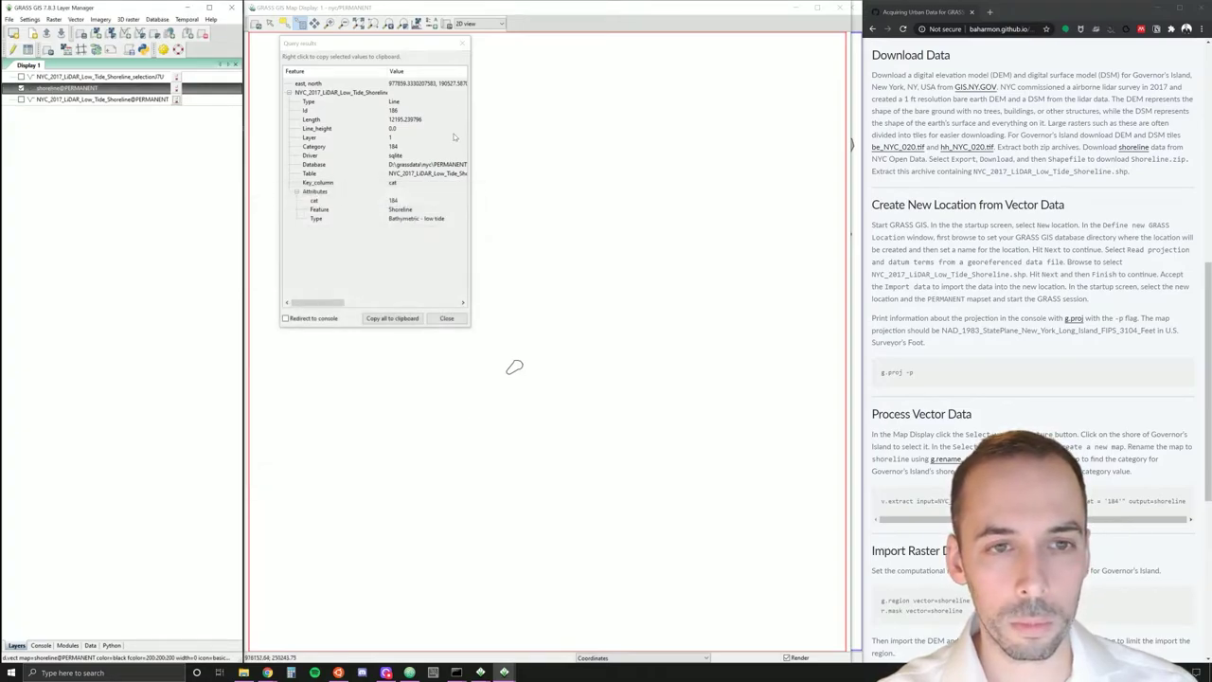
Move shoreline to the top, zoom to it, and set the computational region from it.
left_click(461, 44)
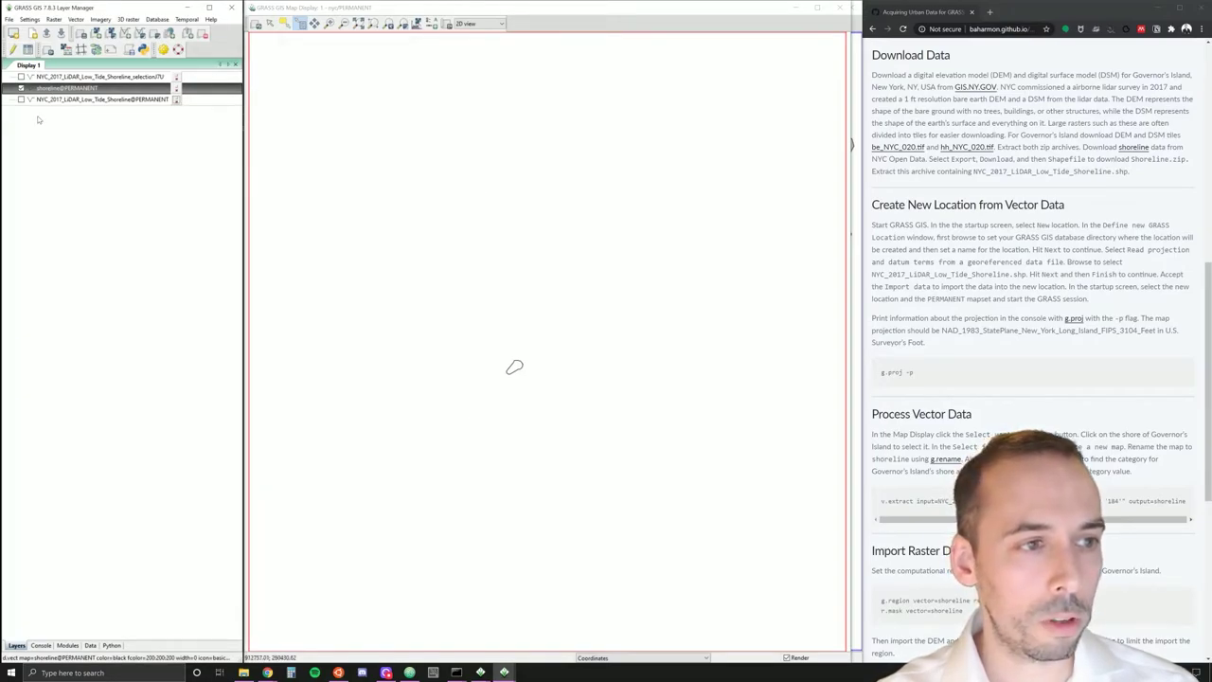
left_click_drag(39, 89, 45, 77)
right_click(54, 78)
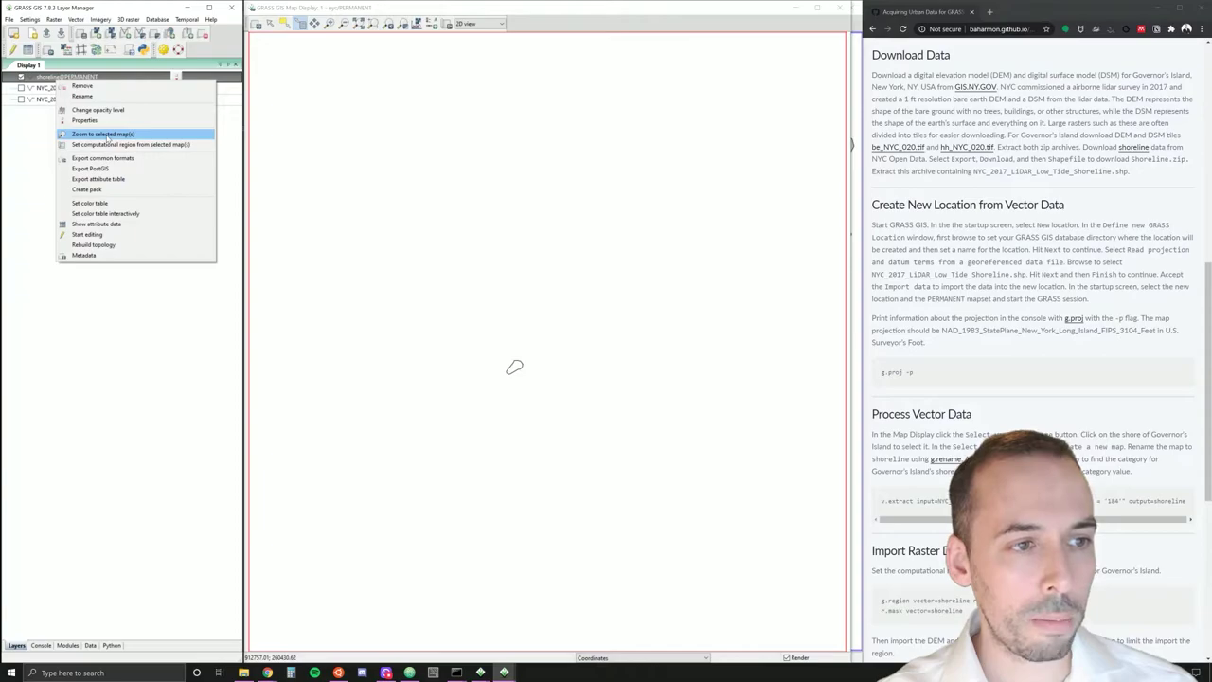
left_click(104, 135)
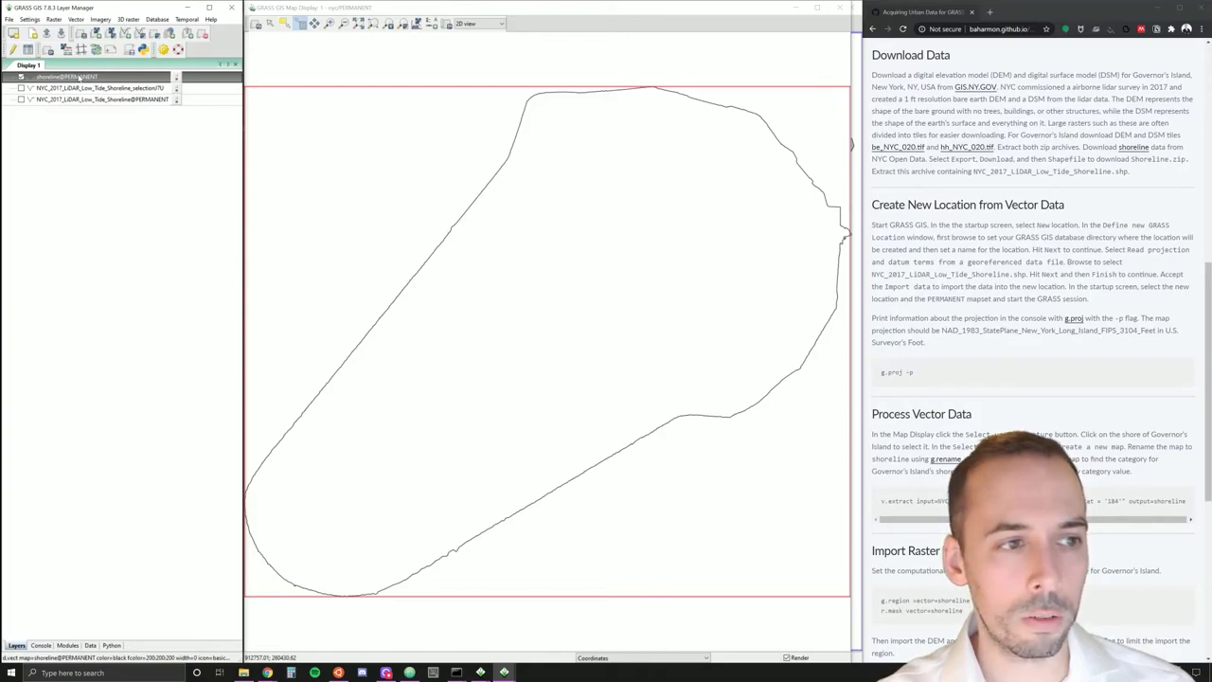
right_click(79, 76)
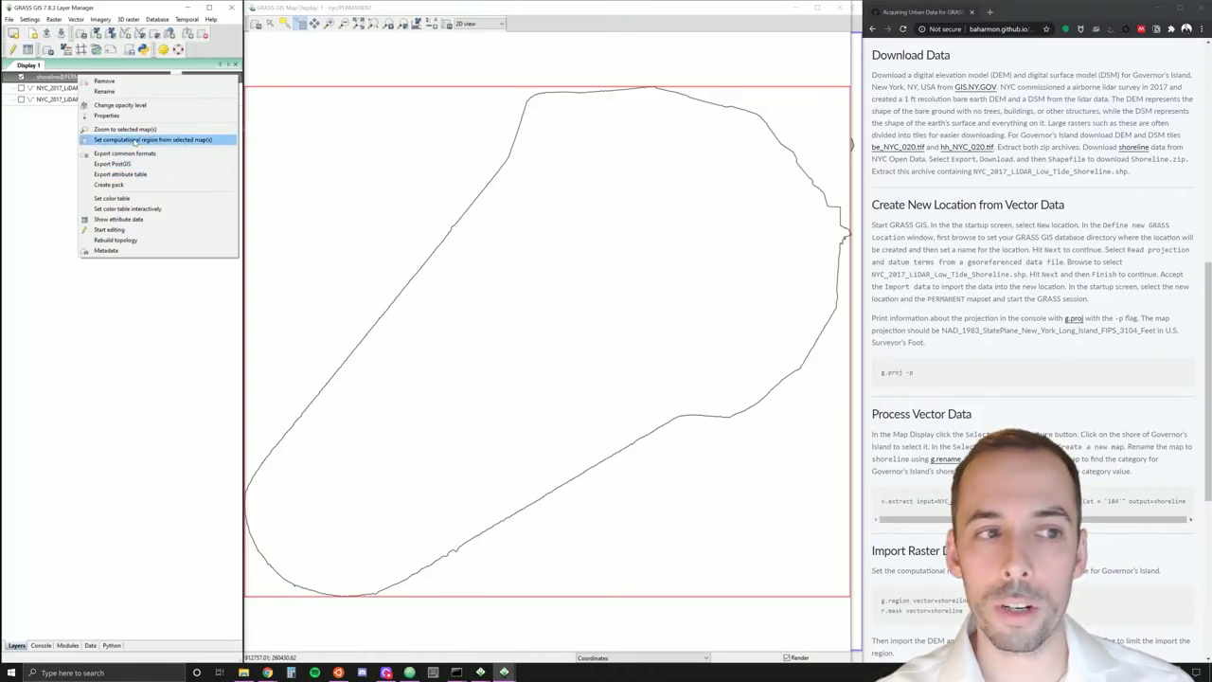
left_click(138, 141)
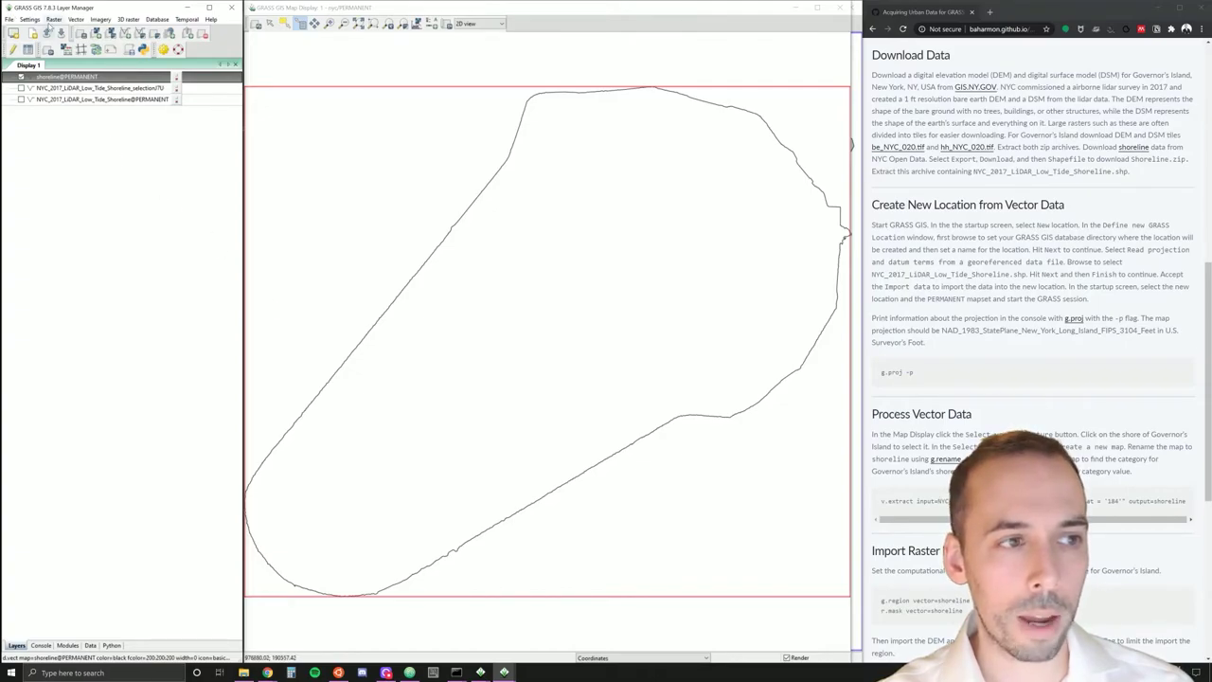
Create a raster mask from the shoreline vector map with r.mask, then close it.
left_click(53, 19)
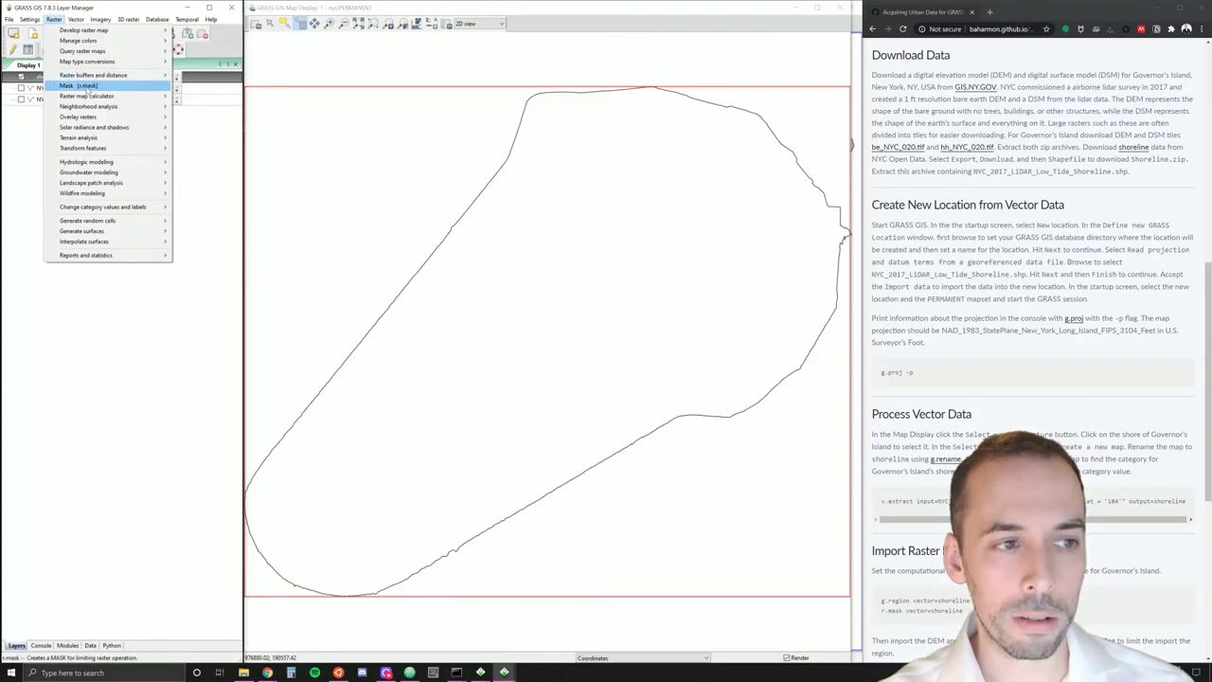
left_click(85, 86)
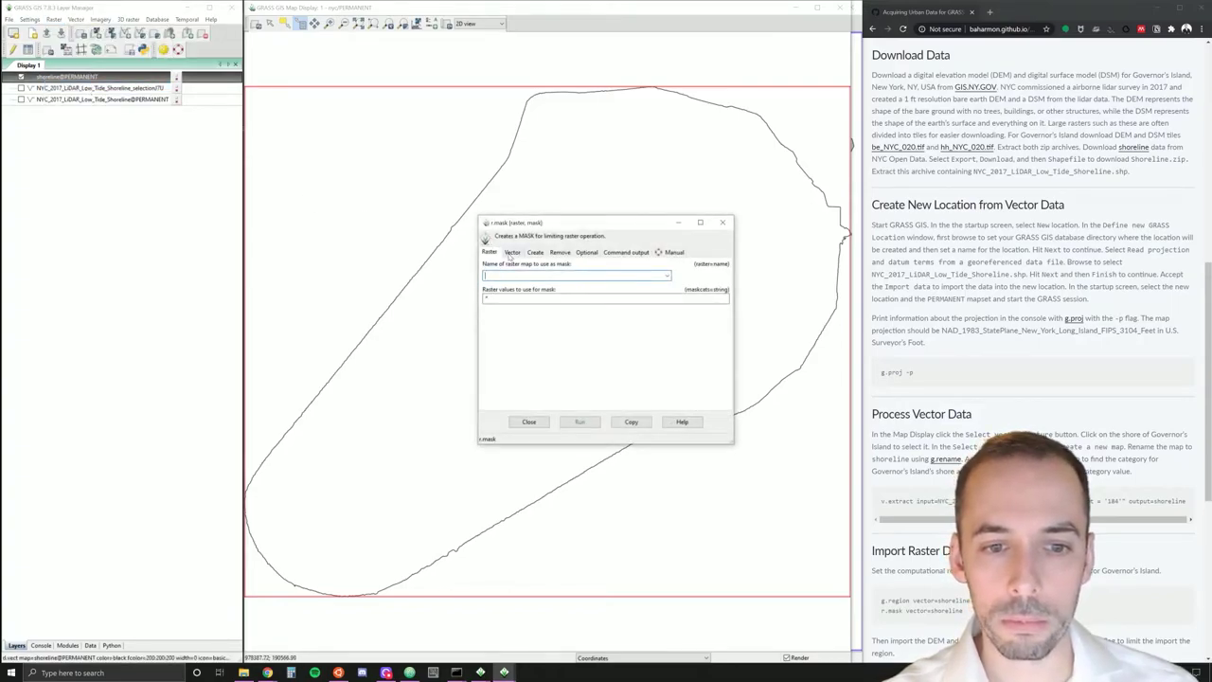
left_click(511, 252)
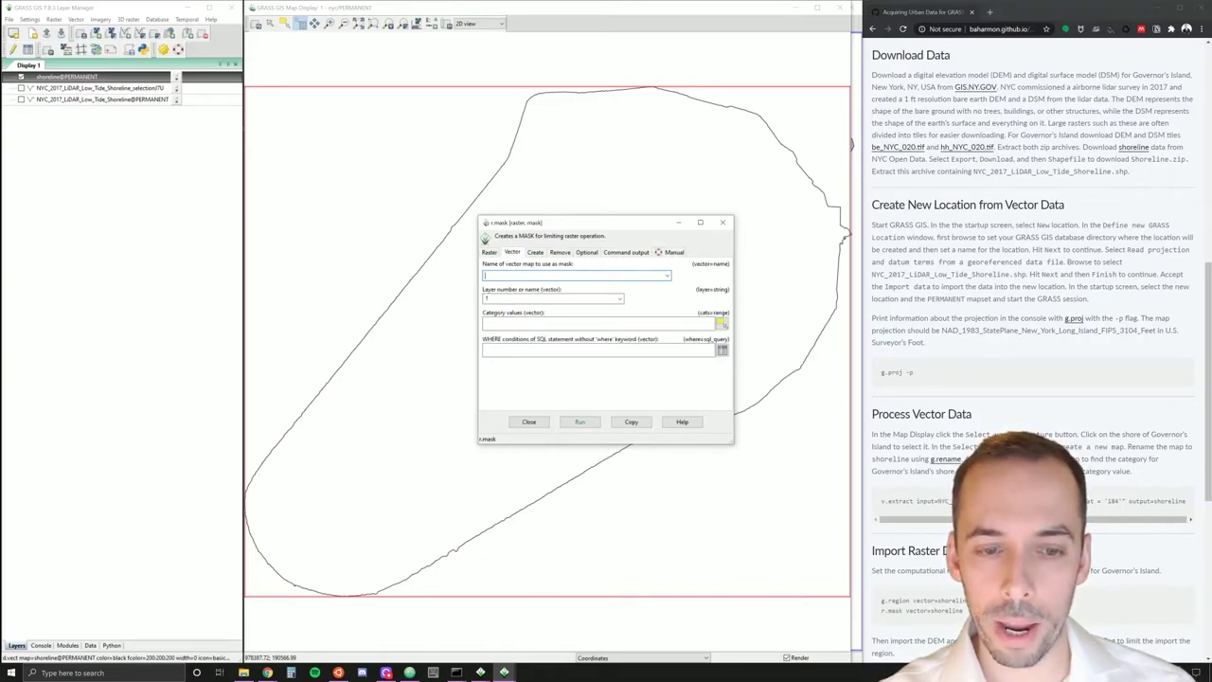
left_click(667, 274)
left_click(530, 297)
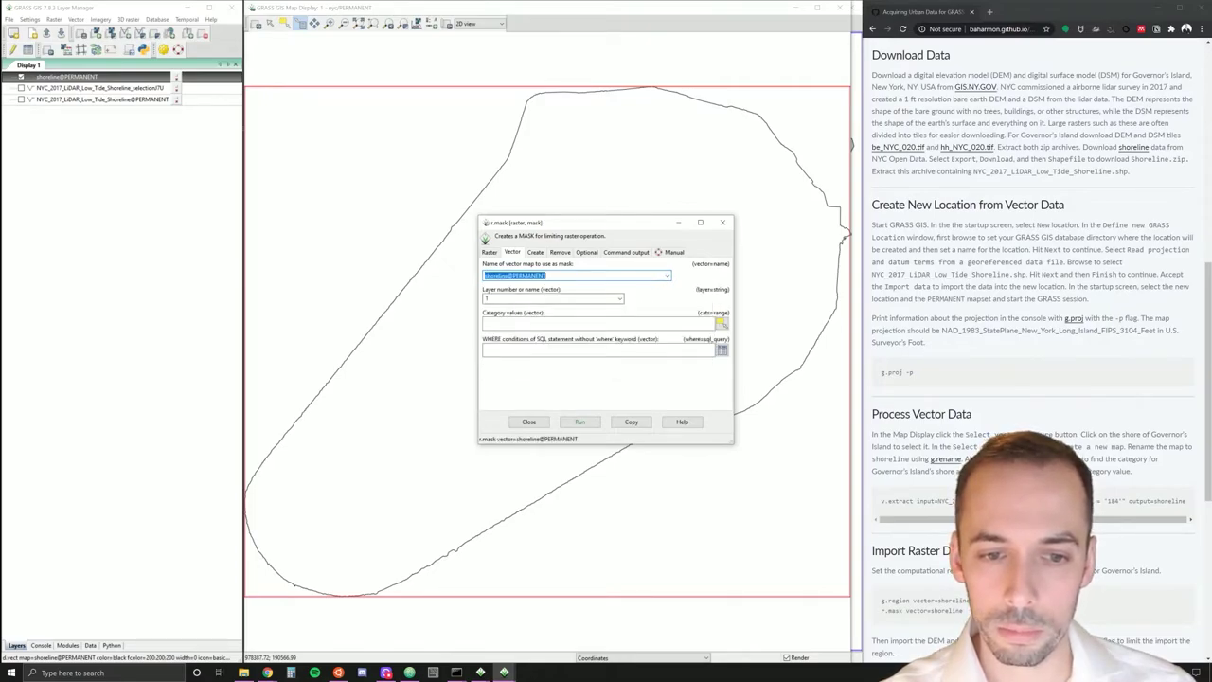
left_click(579, 421)
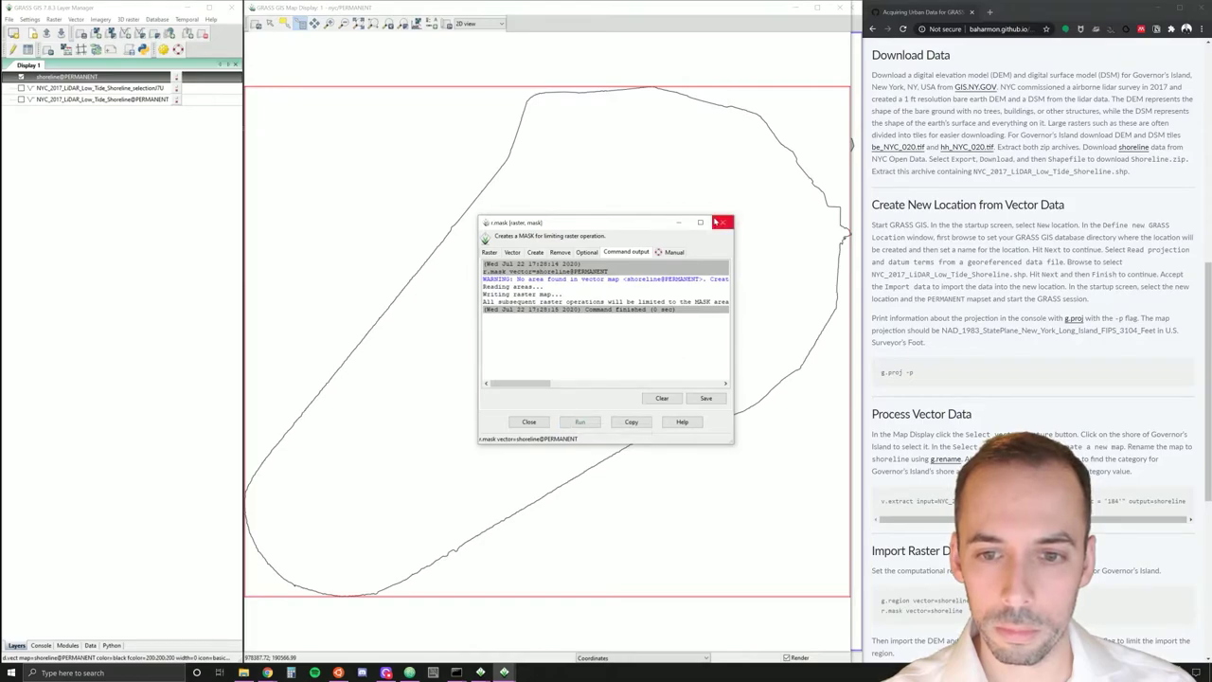
left_click(722, 222)
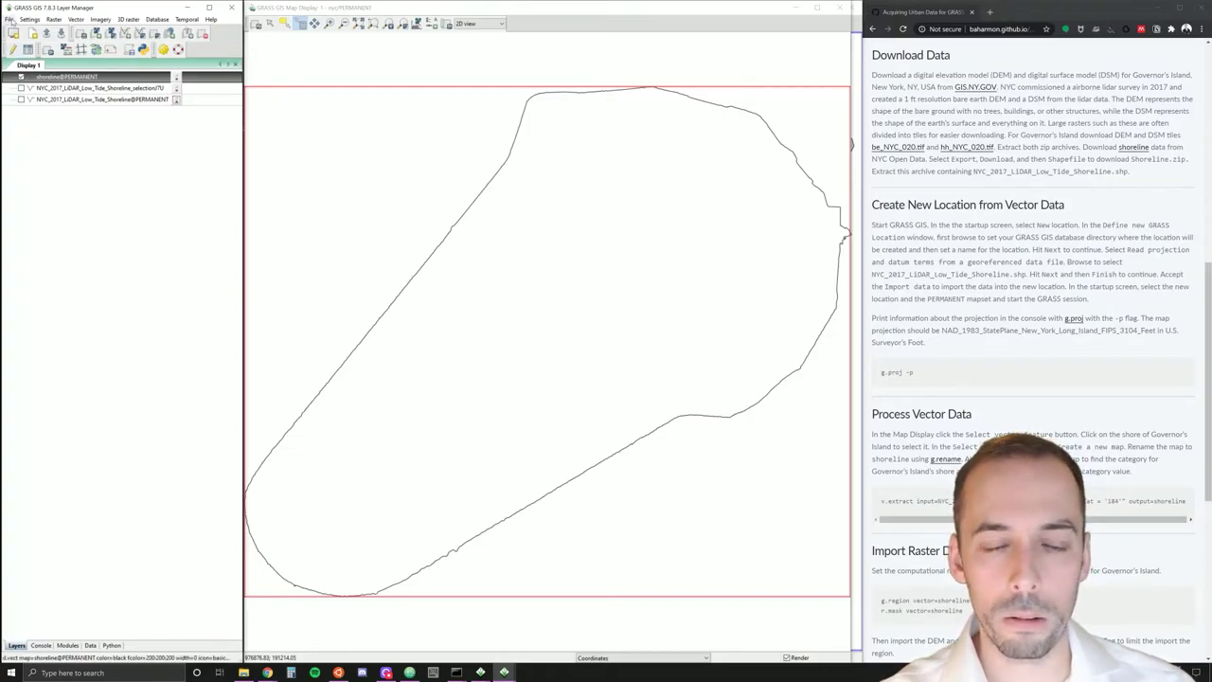
Open Import common raster formats and choose D:\nyc\be_NYC_020.tif as input.
left_click(11, 19)
mouse_move(87, 58)
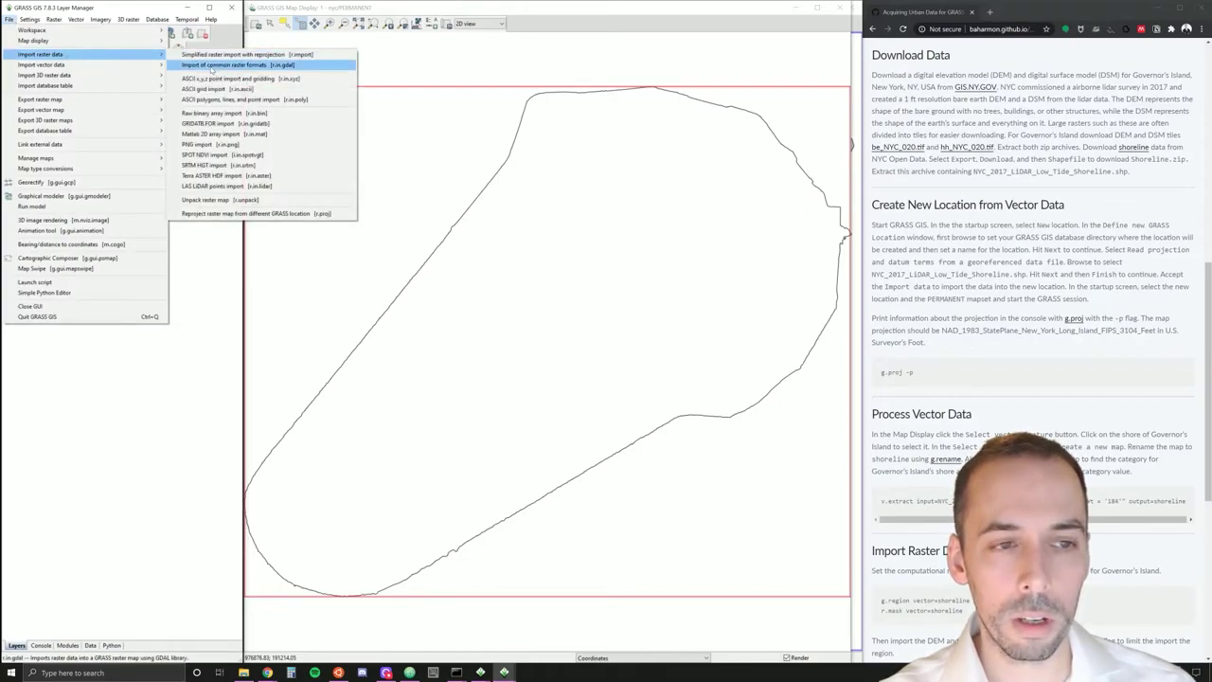
left_click(211, 65)
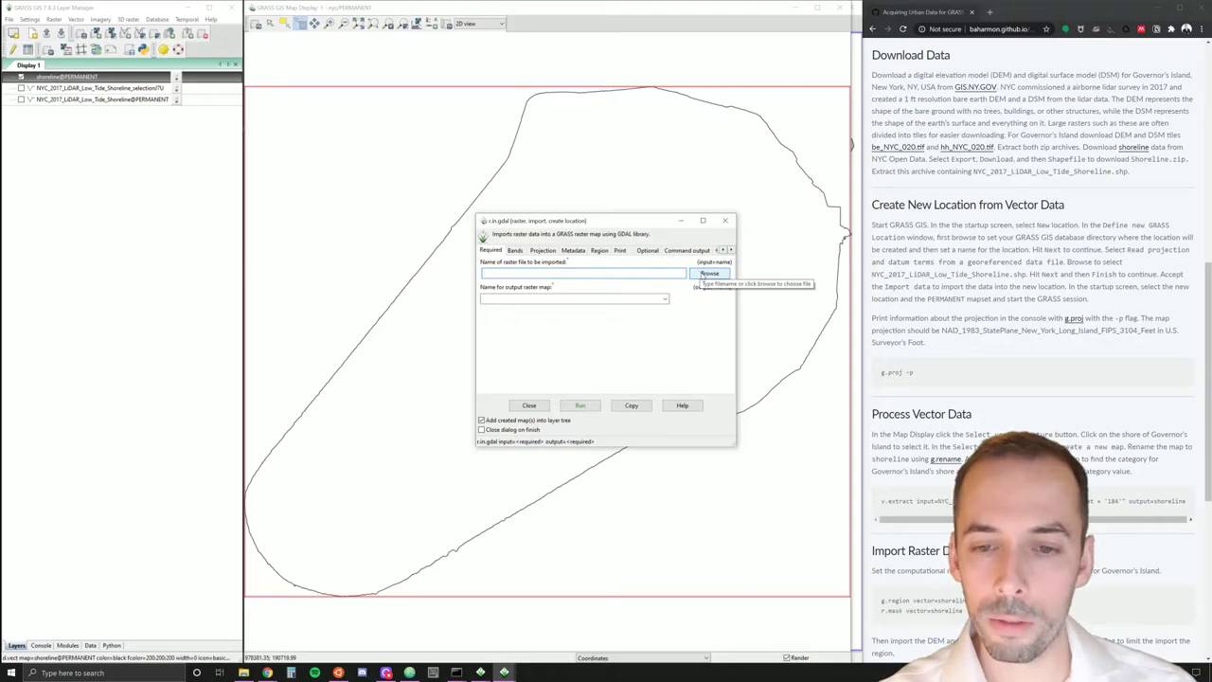
left_click(703, 274)
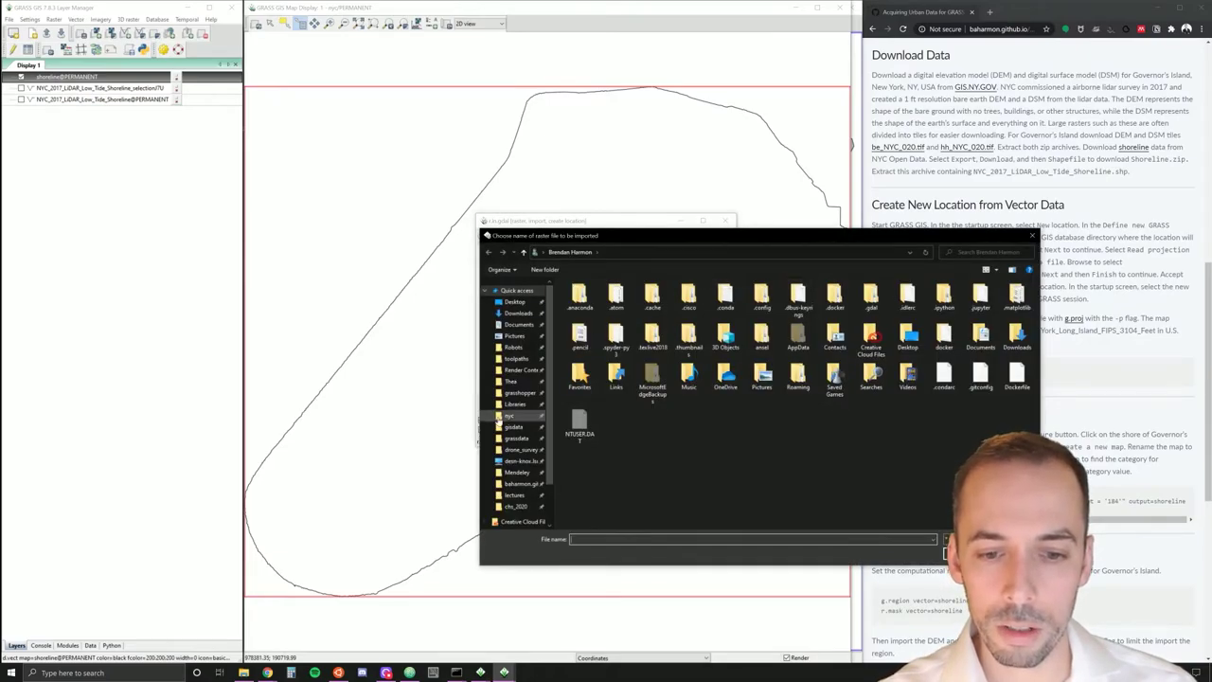
left_click(502, 416)
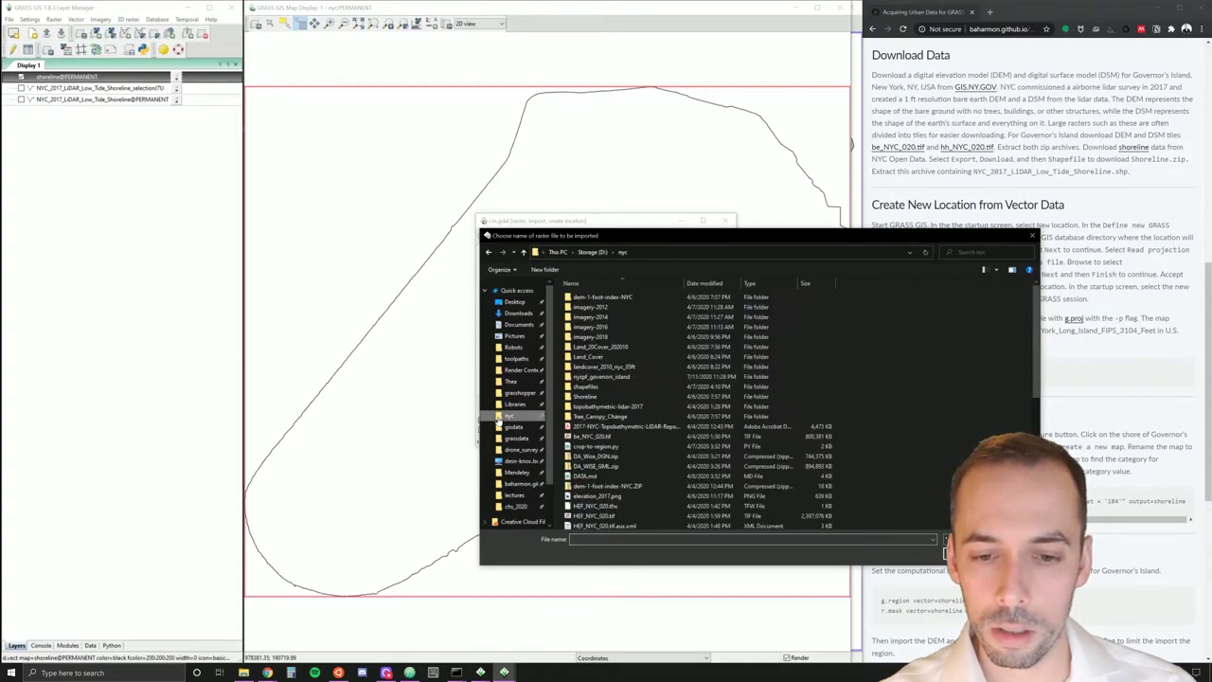
left_click(599, 438)
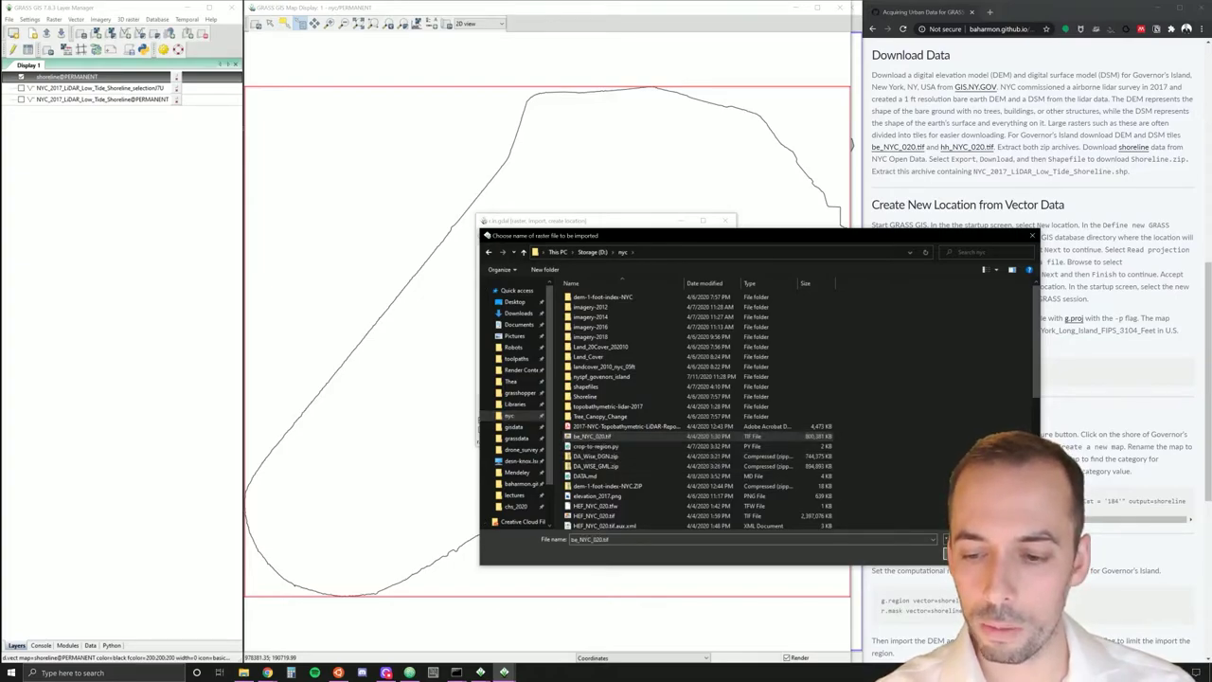
left_click(952, 551)
Name the output elevation_2017, limit import to the current region, and run it.
left_click(573, 298)
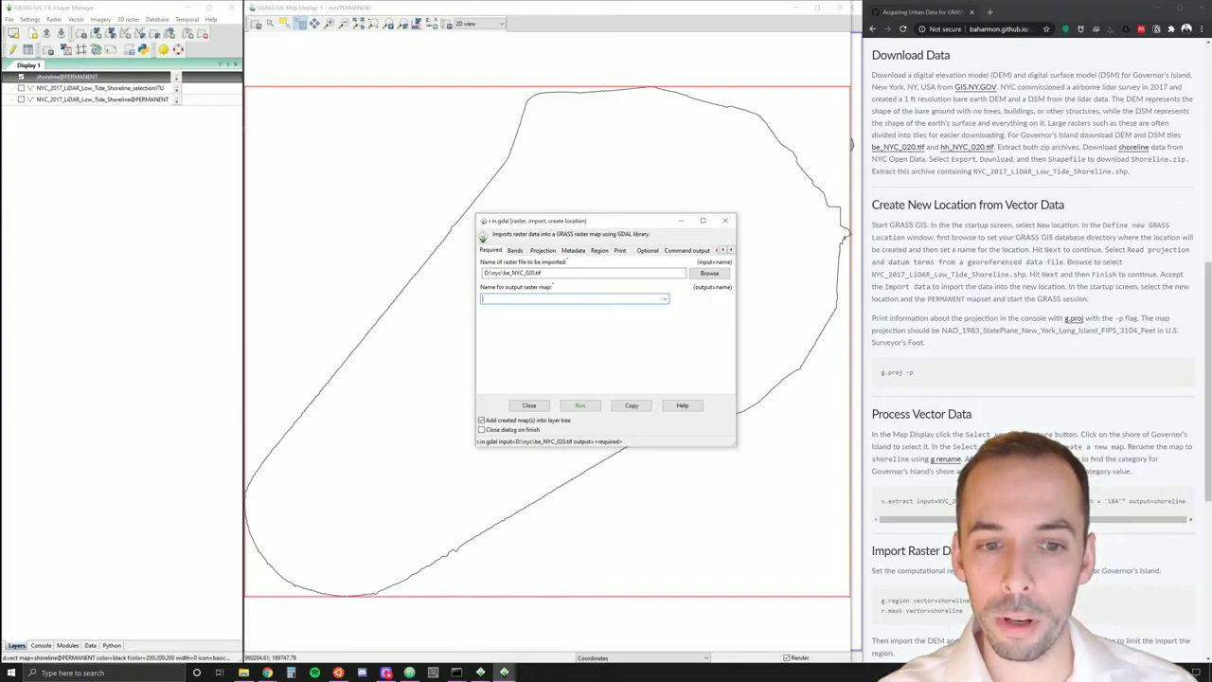
type("elevation_2017")
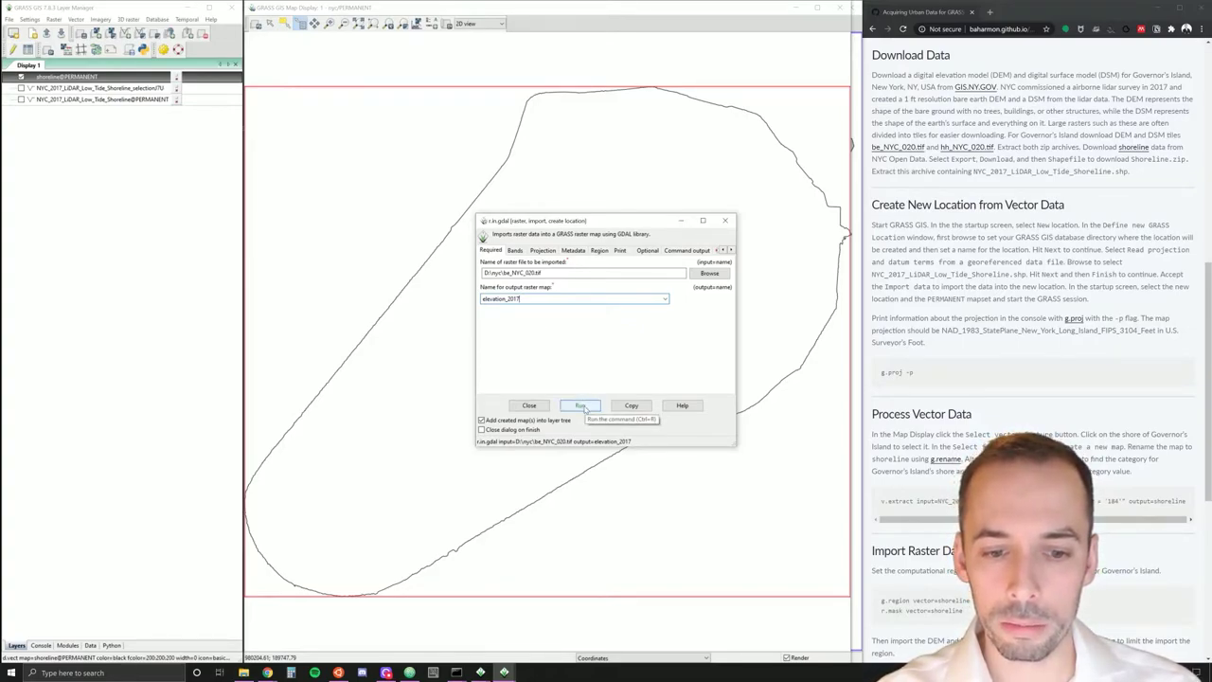
left_click(581, 406)
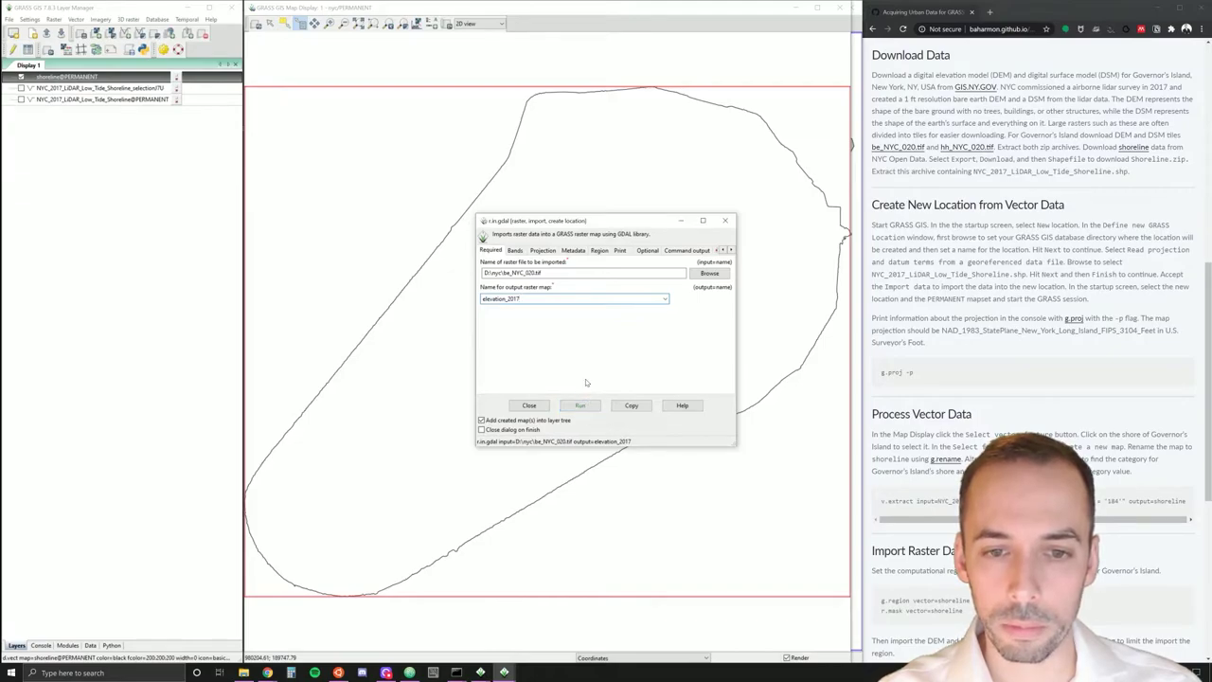
left_click(599, 251)
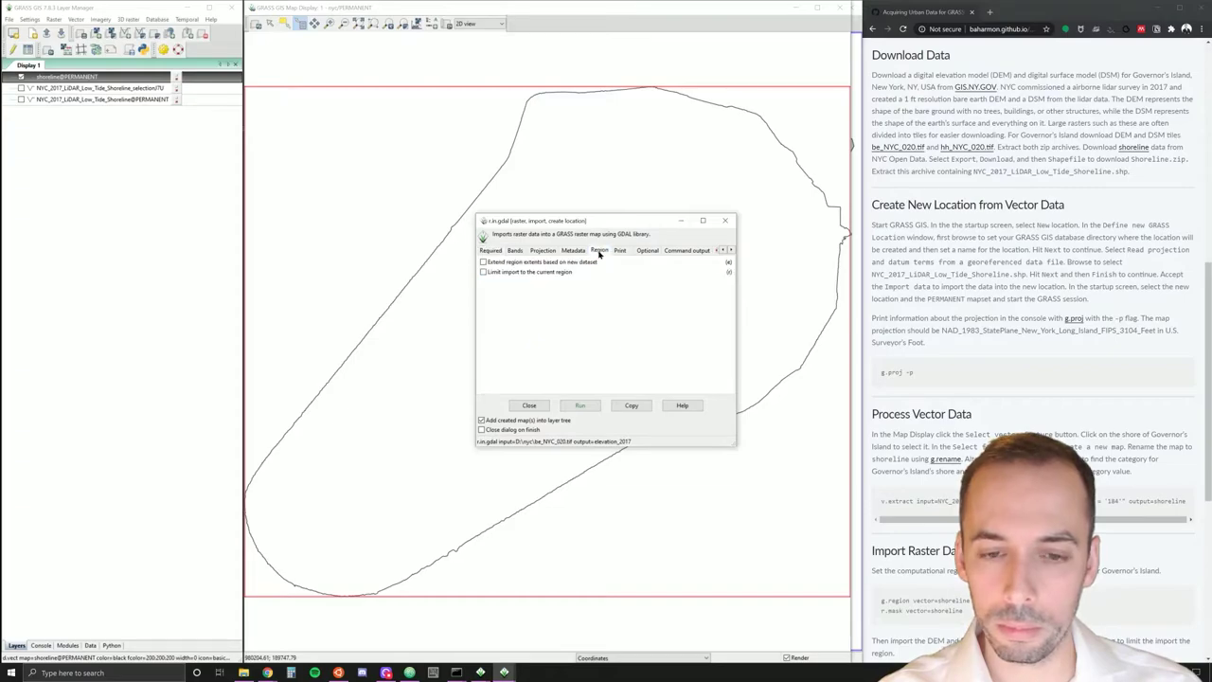
left_click(545, 272)
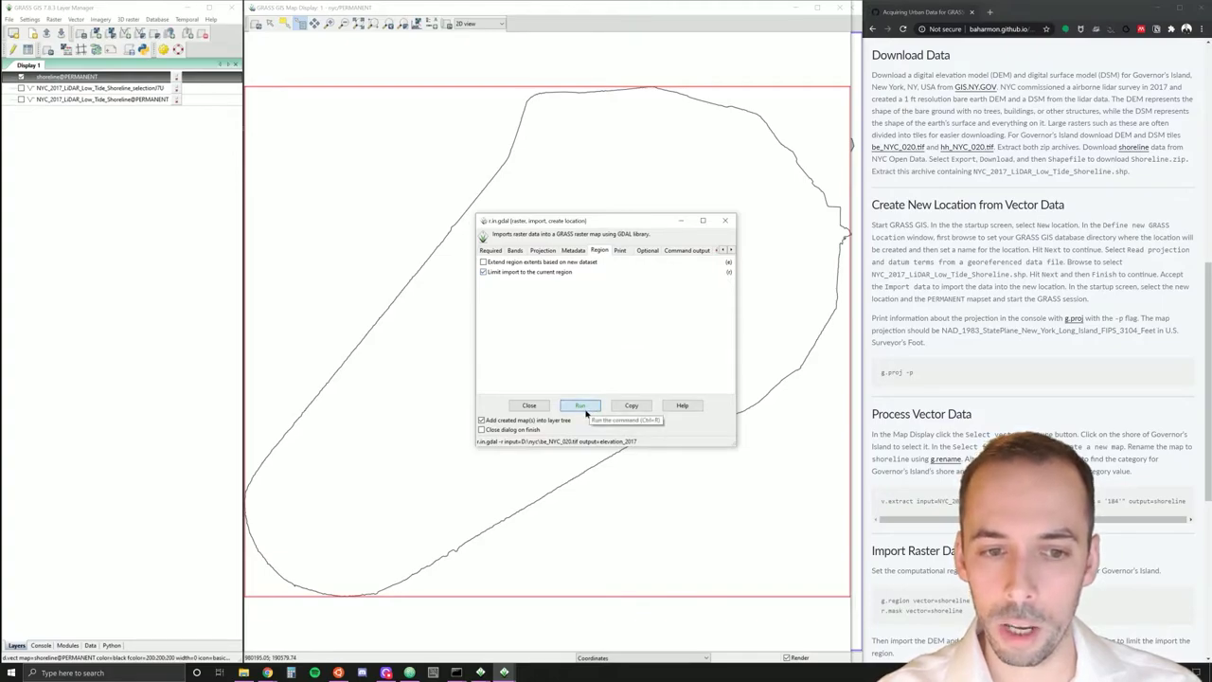
left_click(580, 405)
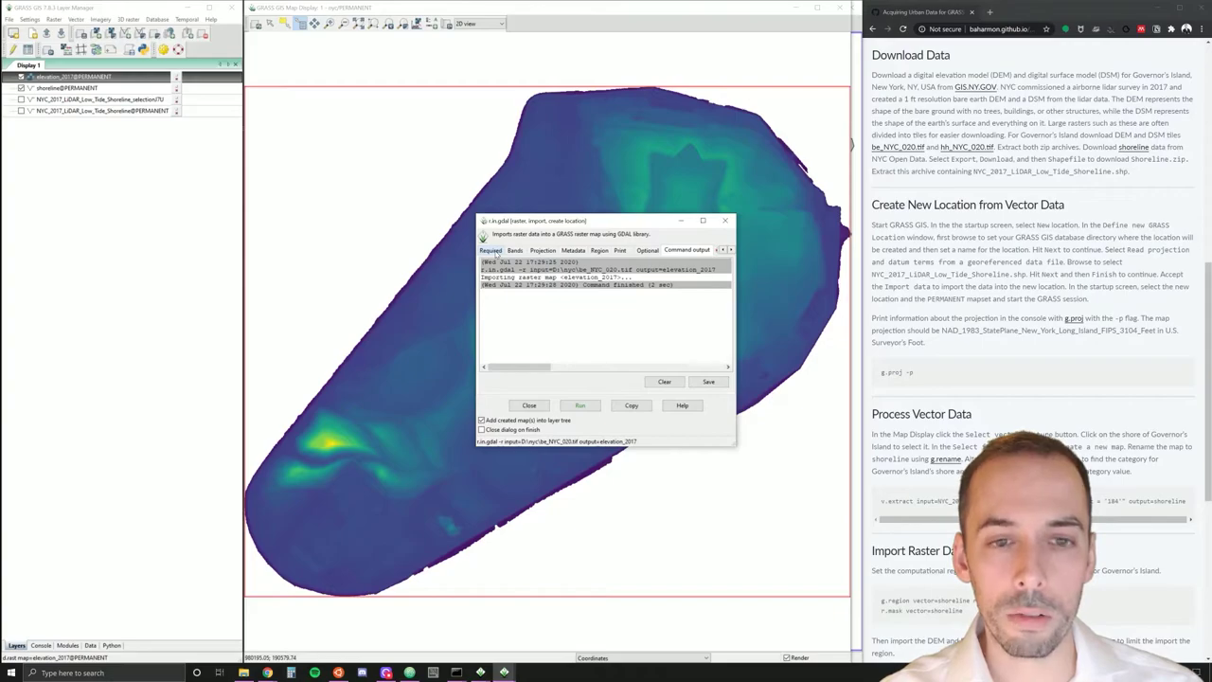
Choose D:\nyc\hh_NYC_020.tif as the input raster file in r.in.gdal.
left_click(494, 253)
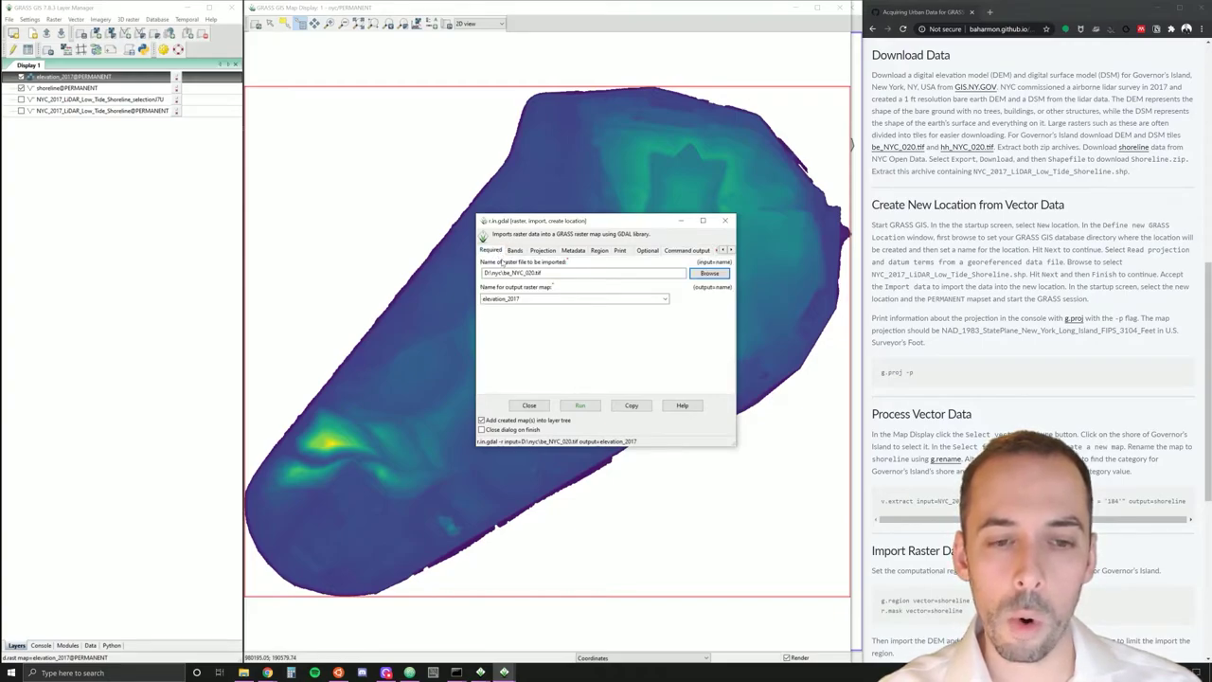
triple_click(509, 271)
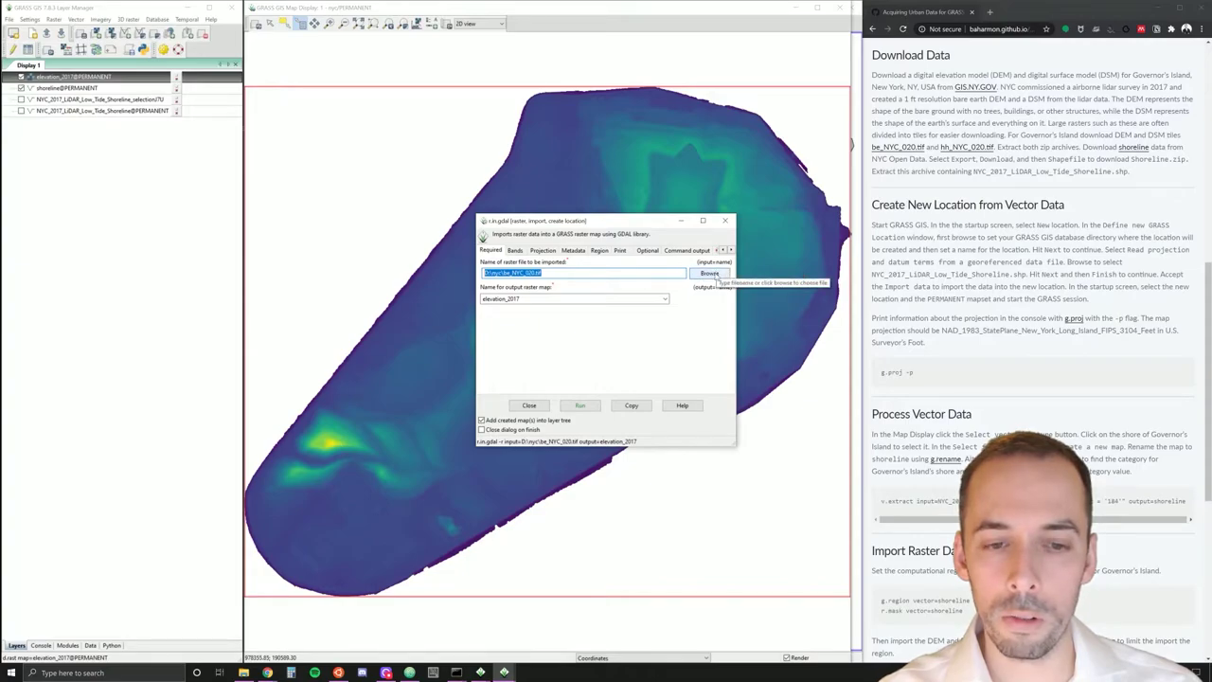
left_click(712, 273)
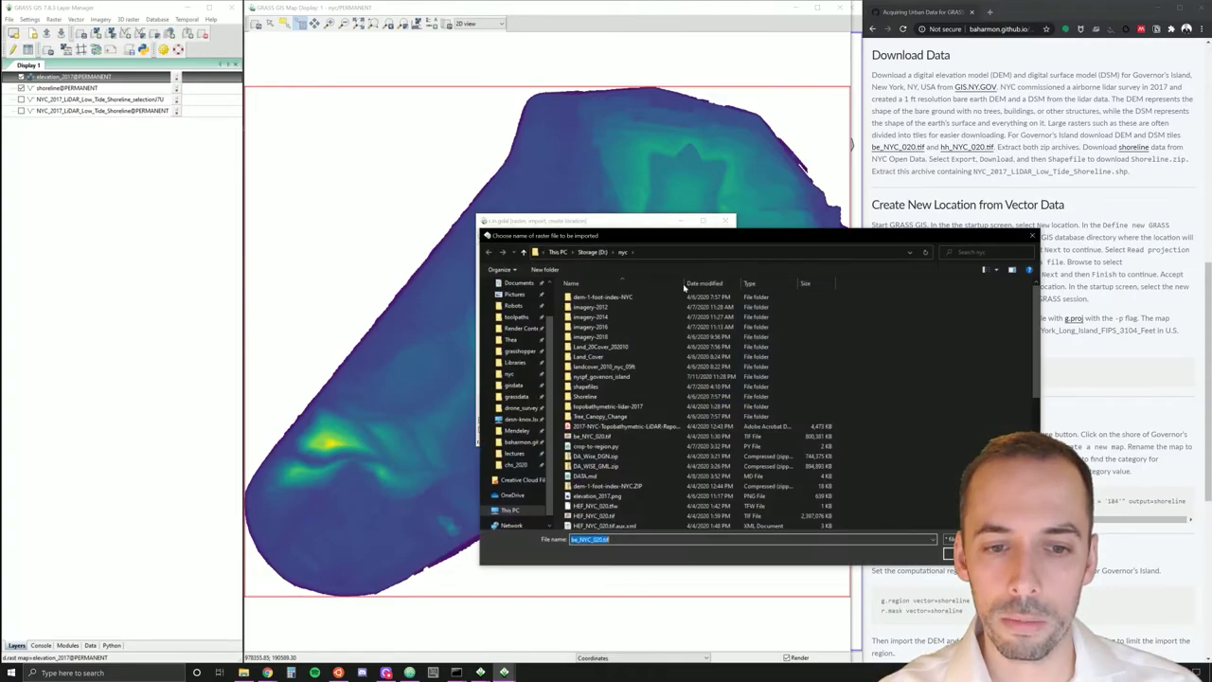
scroll(617, 425, "down", 4)
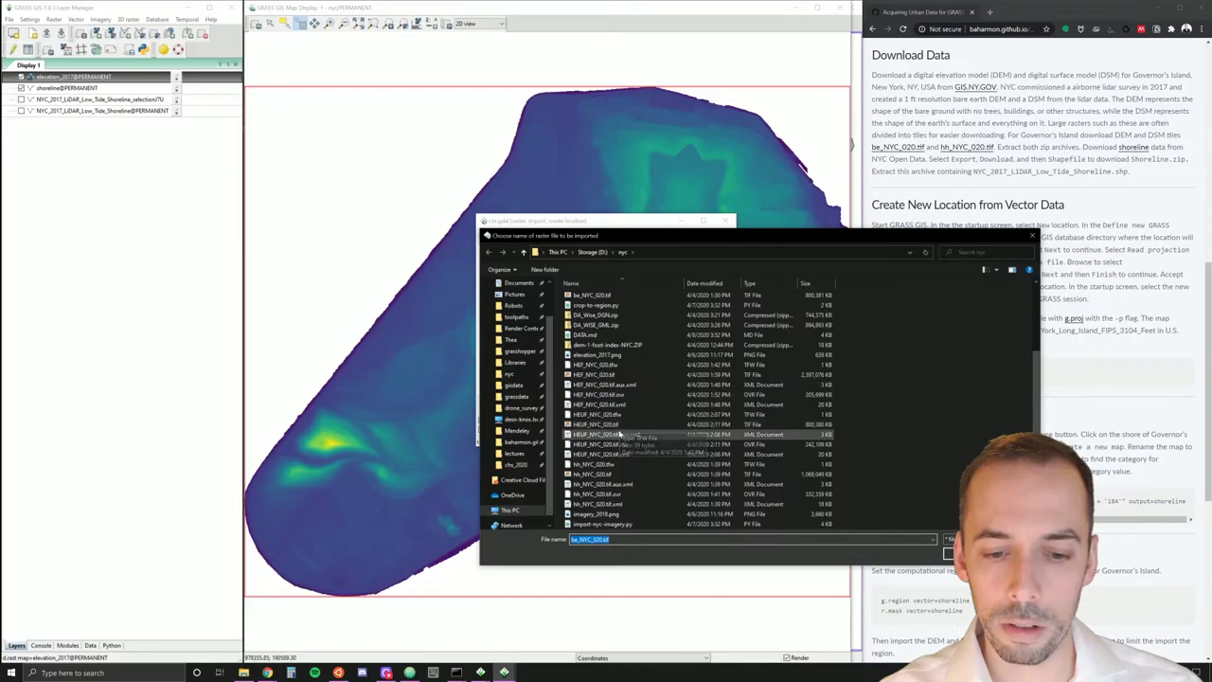
left_click(598, 477)
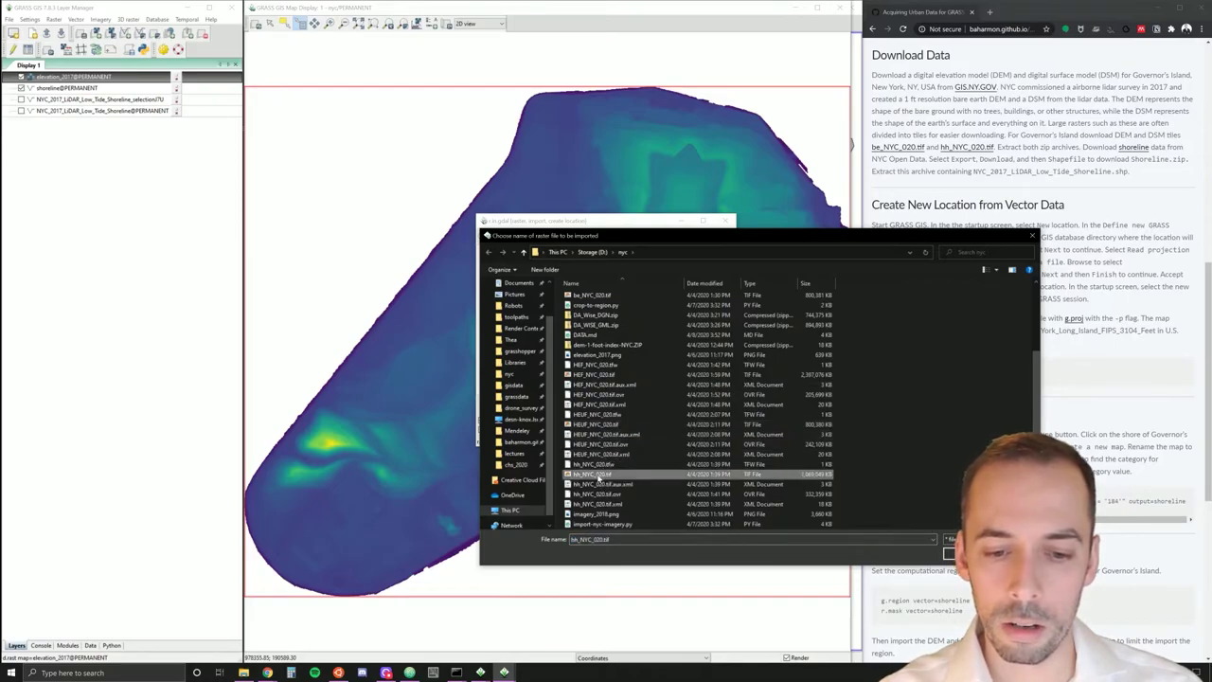
right_click(596, 477)
left_click(580, 479)
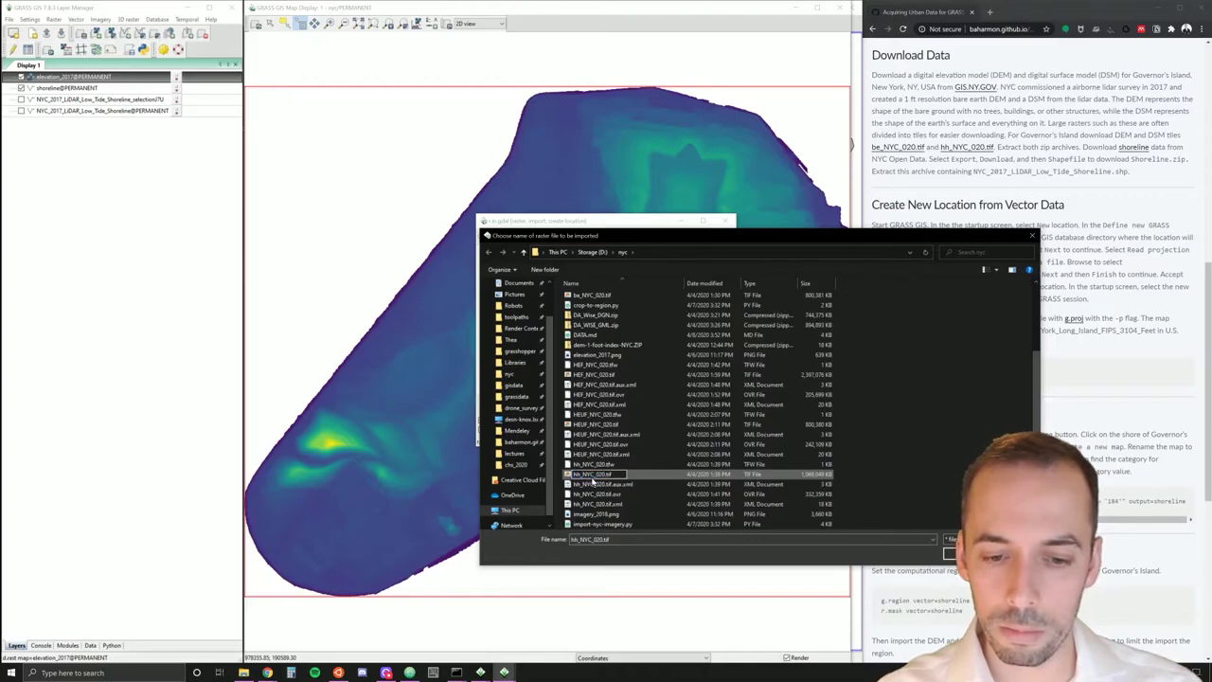
left_click(643, 473)
double_click(643, 473)
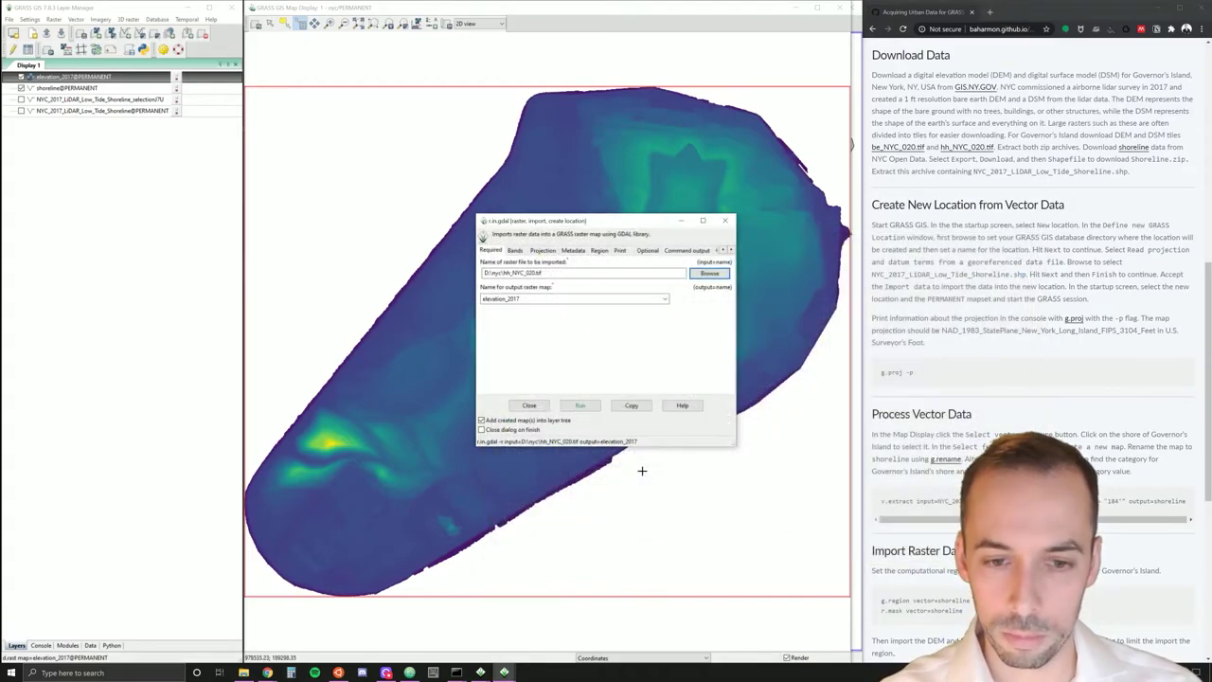
Name the output surface_2017, keep the import limited to the current region, and run it.
key("ctrl+a")
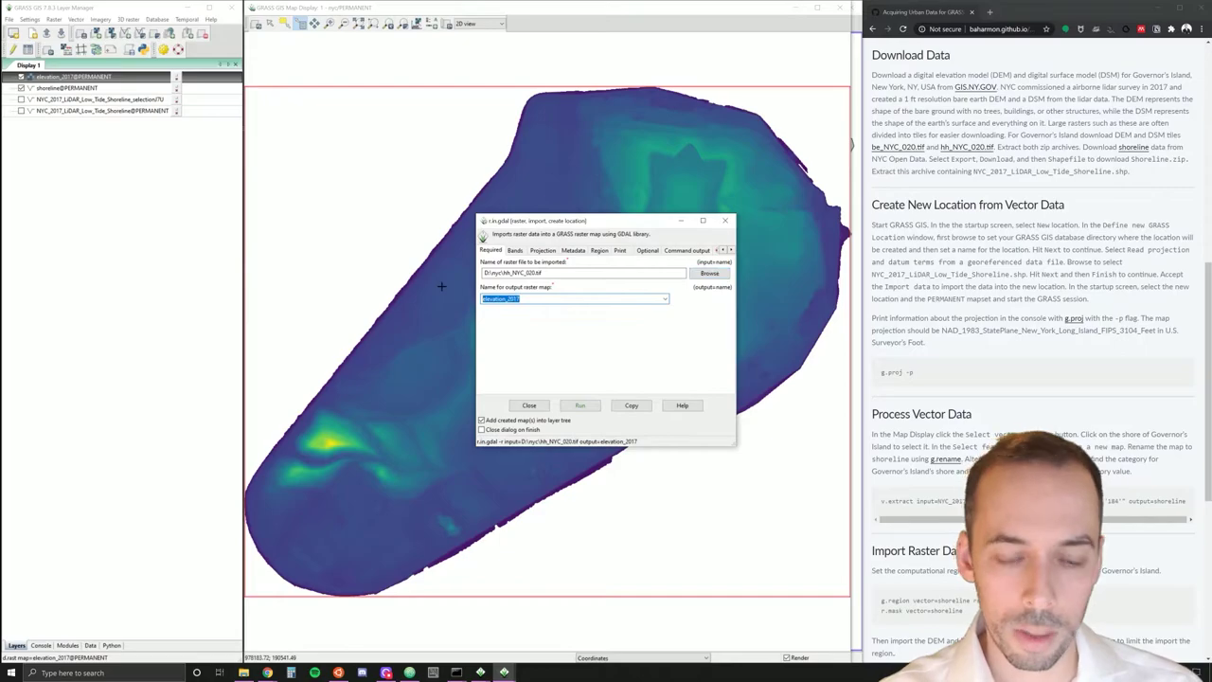
type("surf")
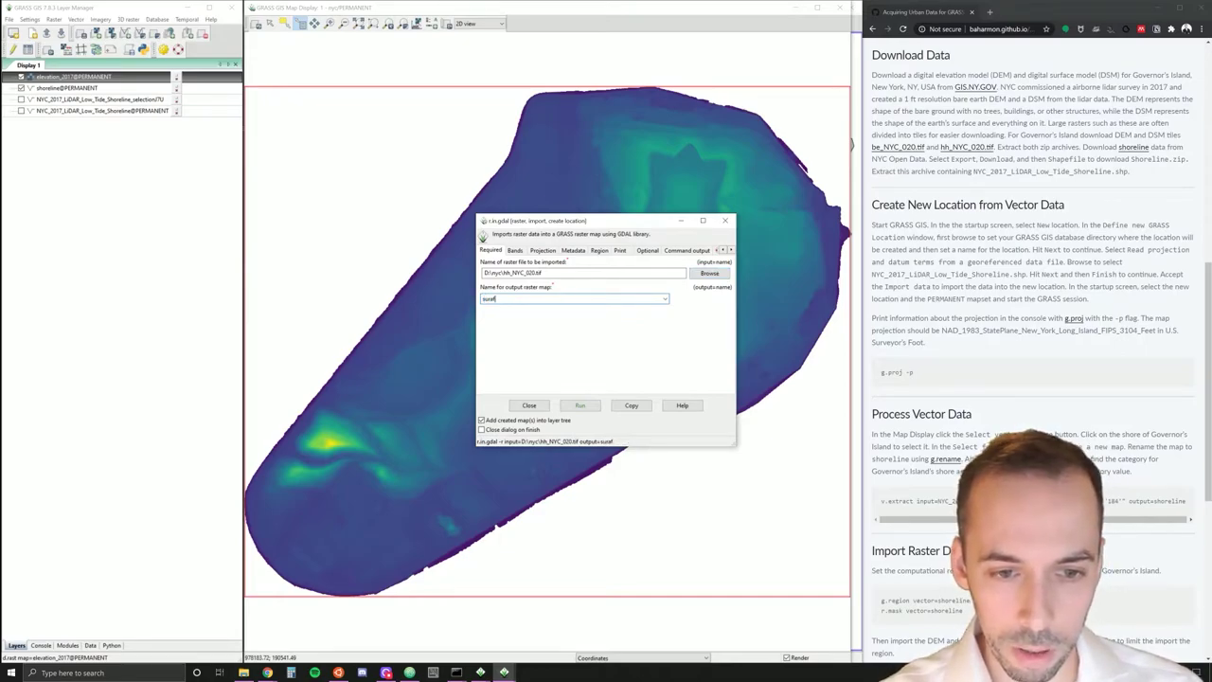
type("ace_2017")
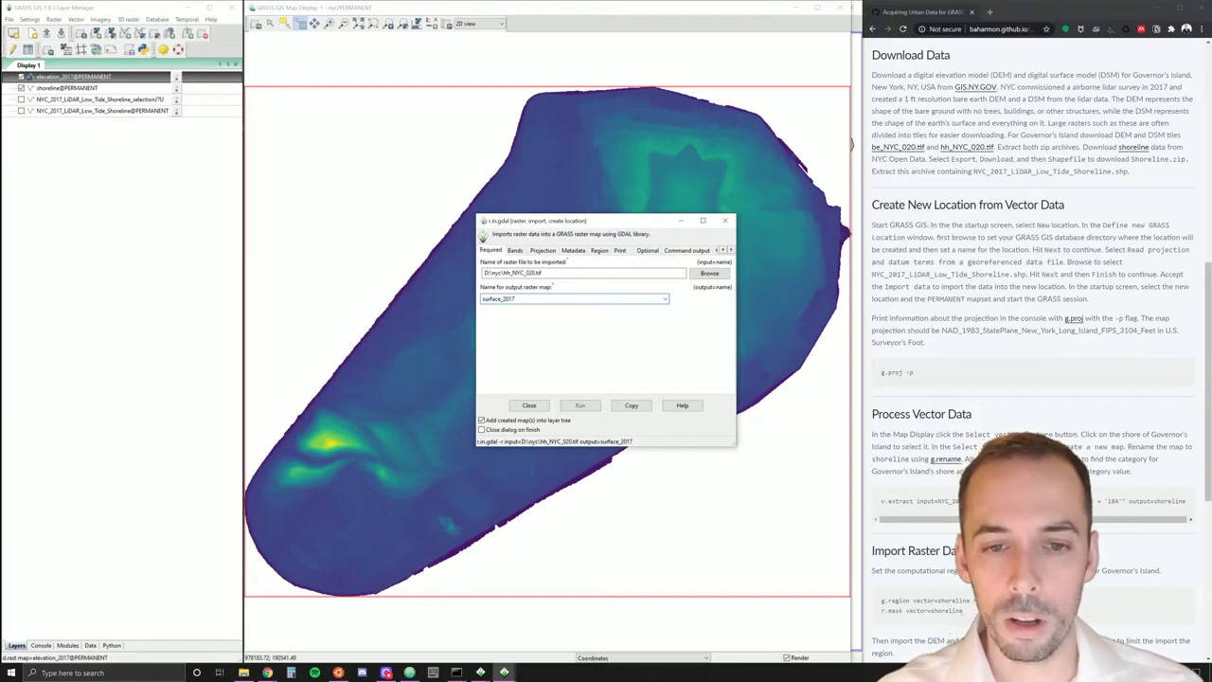
left_click(596, 252)
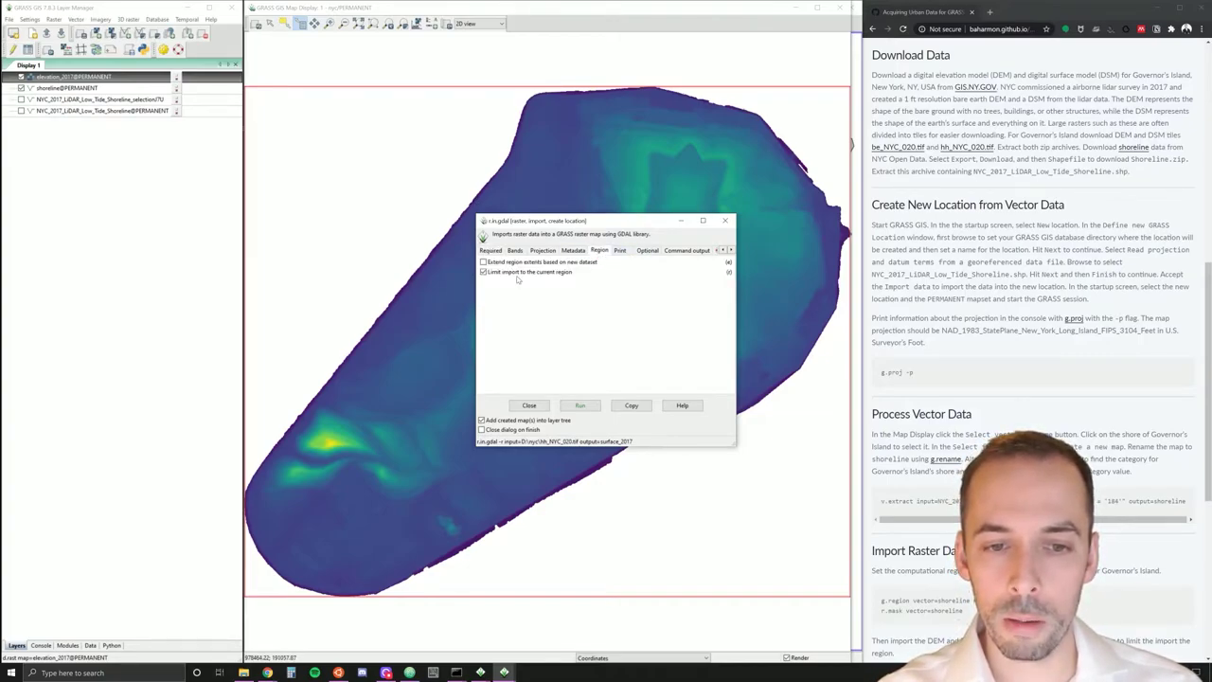
left_click(582, 405)
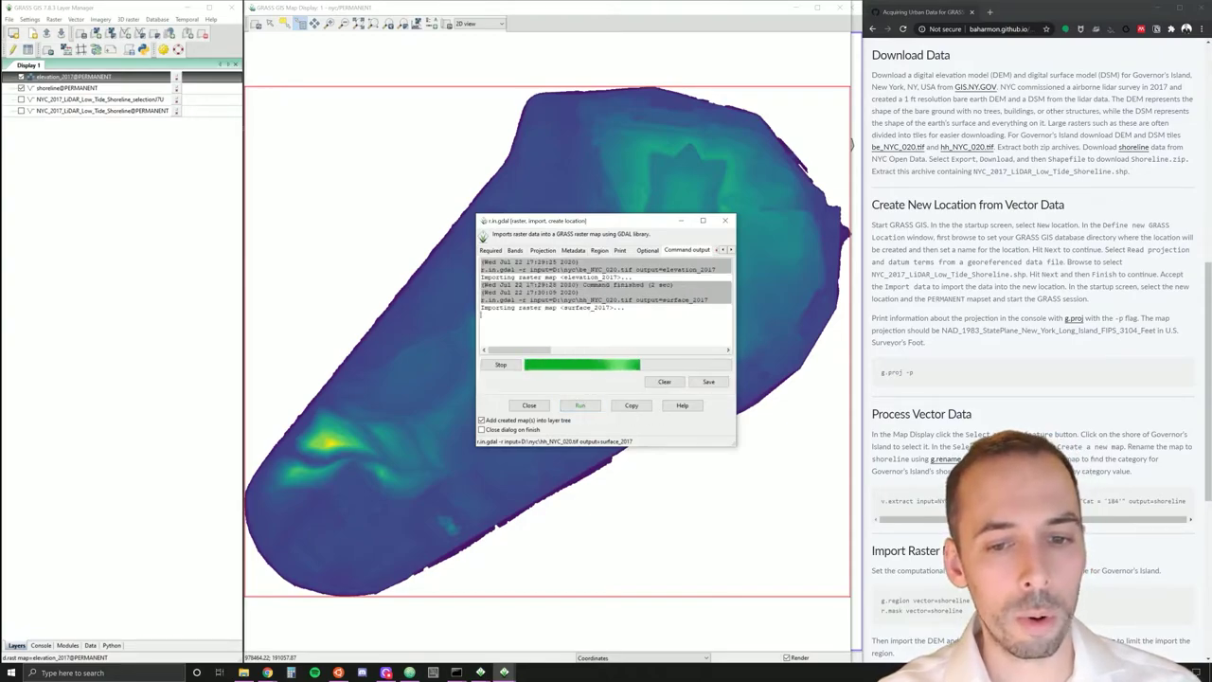
Close the import dialog and toggle surface_2017 off and on to compare it with elevation_2017.
left_click(724, 222)
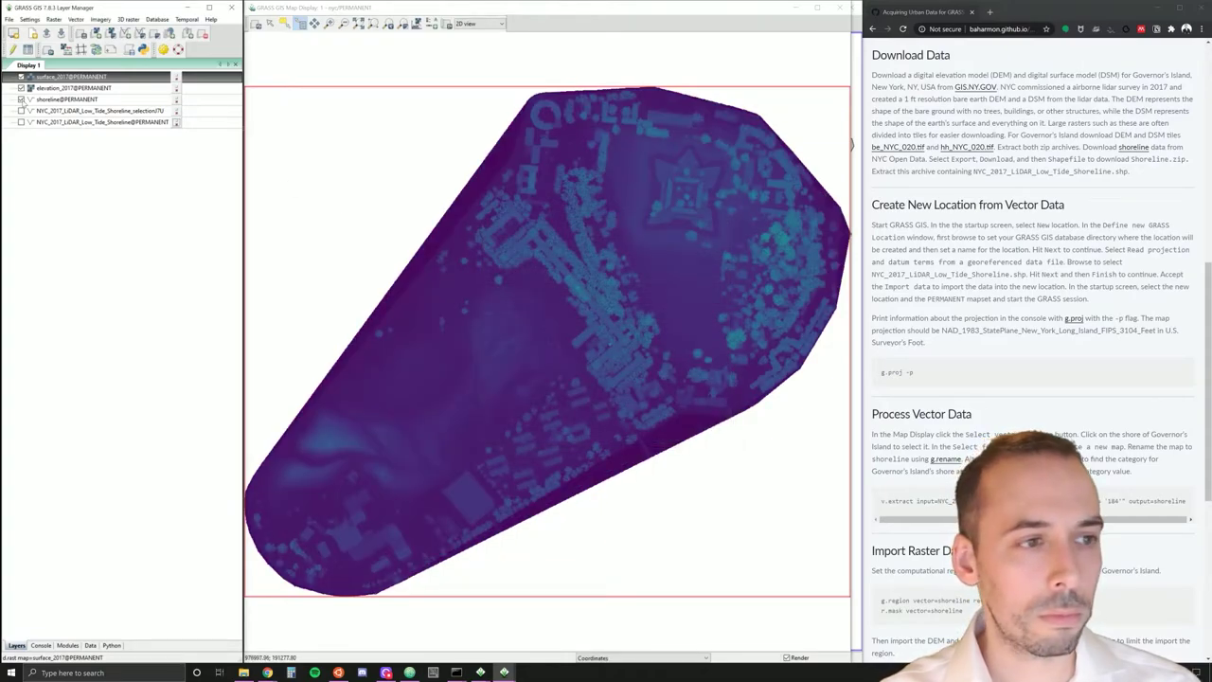
left_click(21, 76)
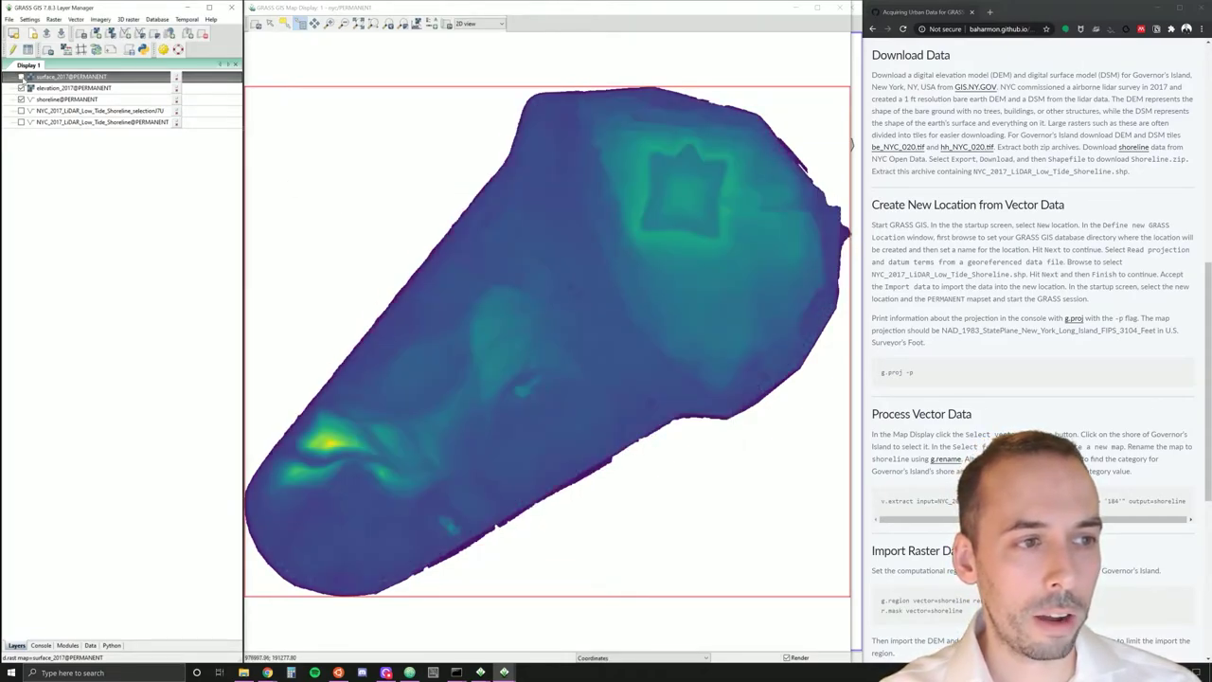
left_click(21, 76)
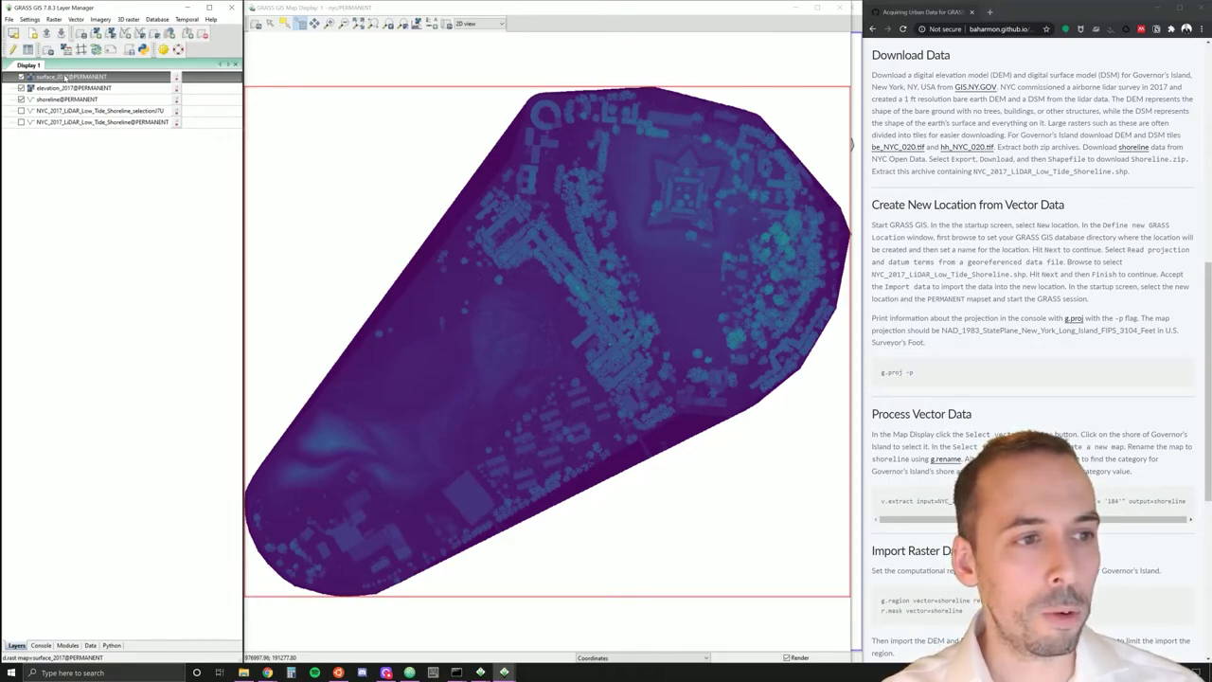
Open the color table tool for surface_2017 from its layer menu.
right_click(65, 78)
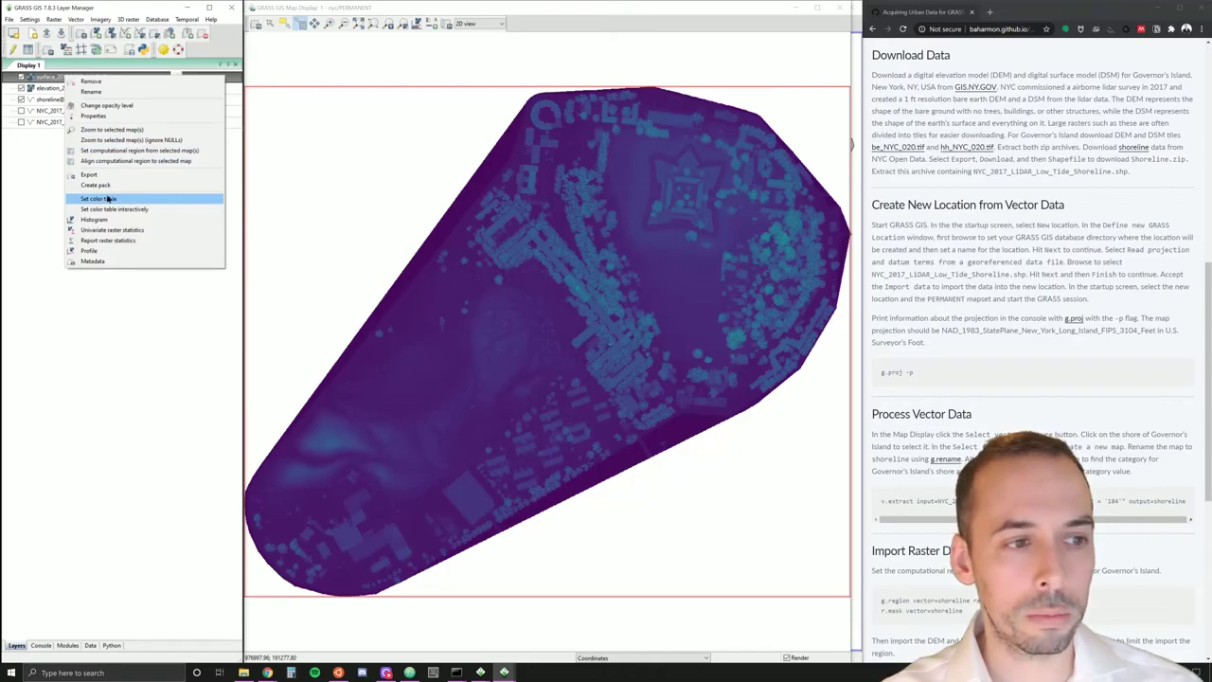
left_click(110, 199)
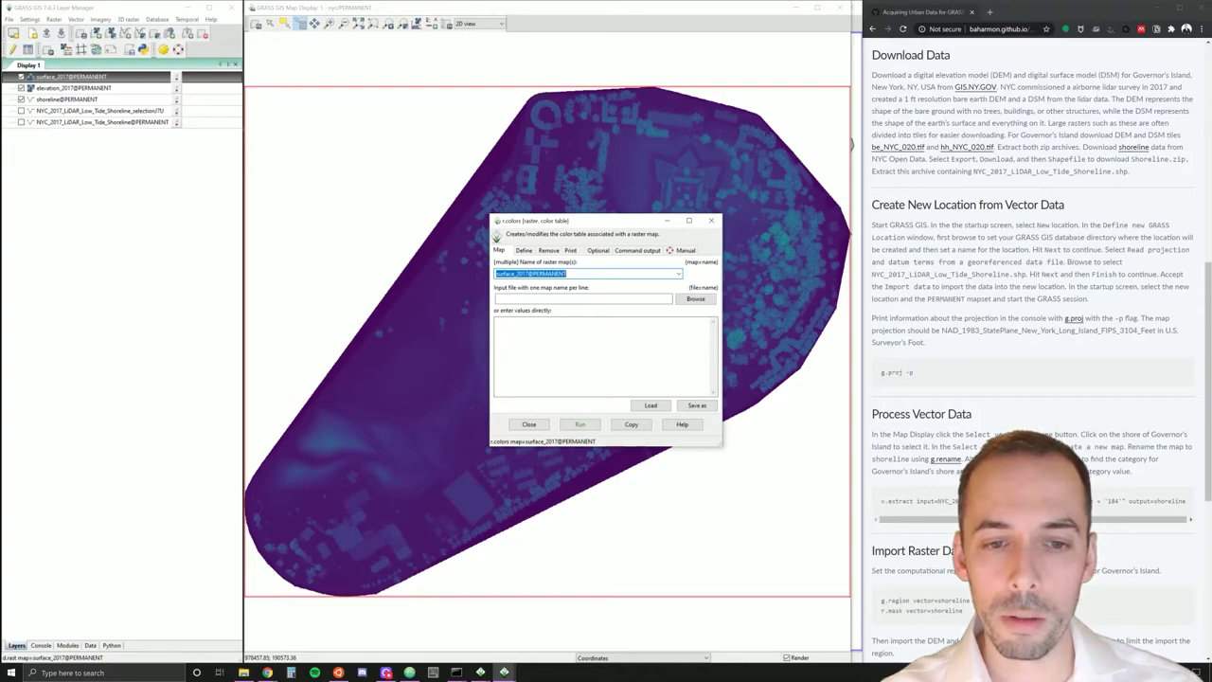
left_click(566, 273)
key("ctrl+a")
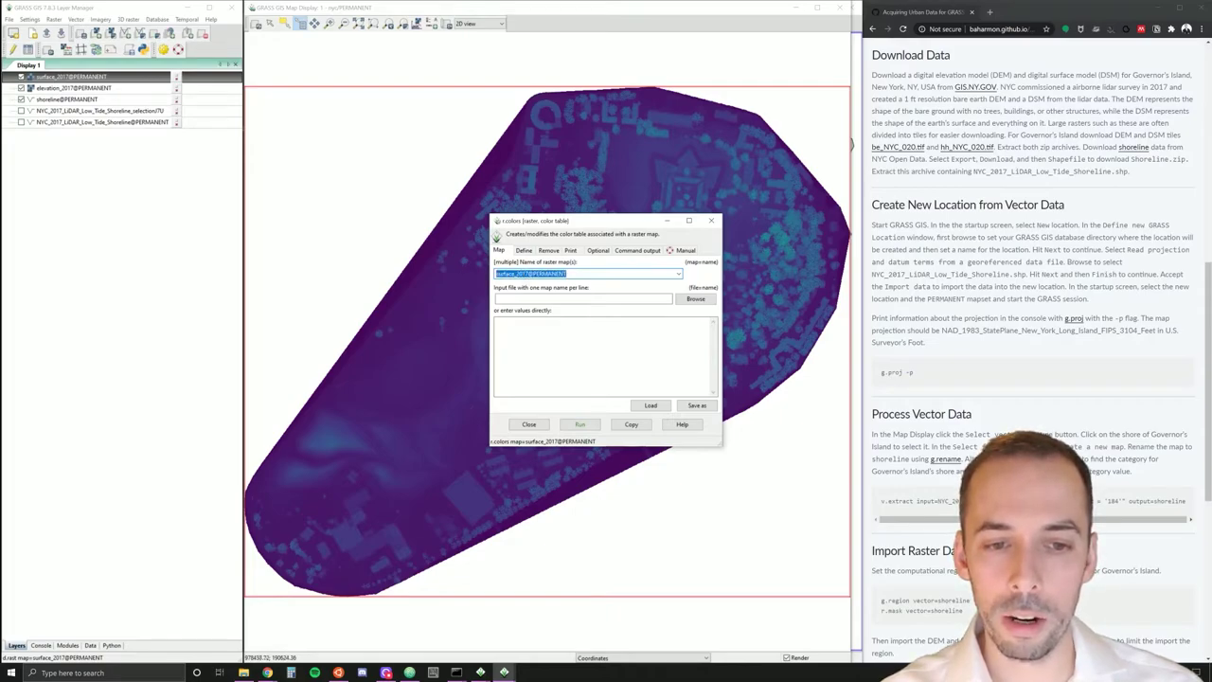
Apply the viridis color table with histogram equalization to surface_2017.
left_click(524, 251)
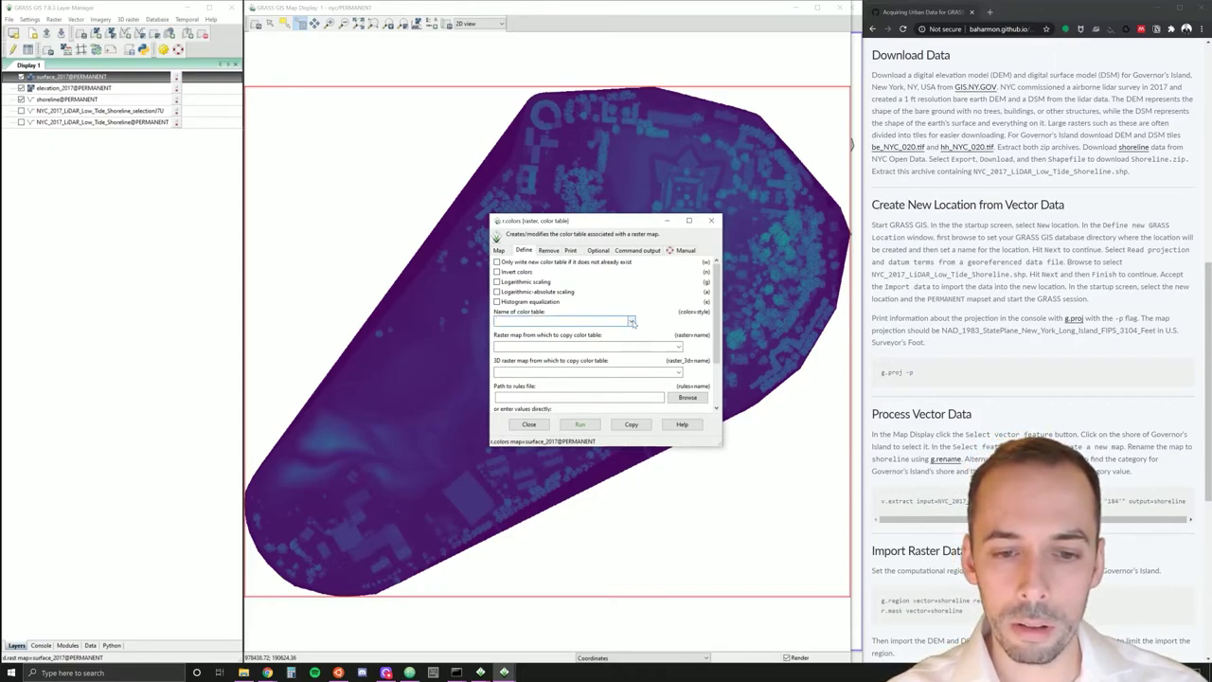
left_click(631, 322)
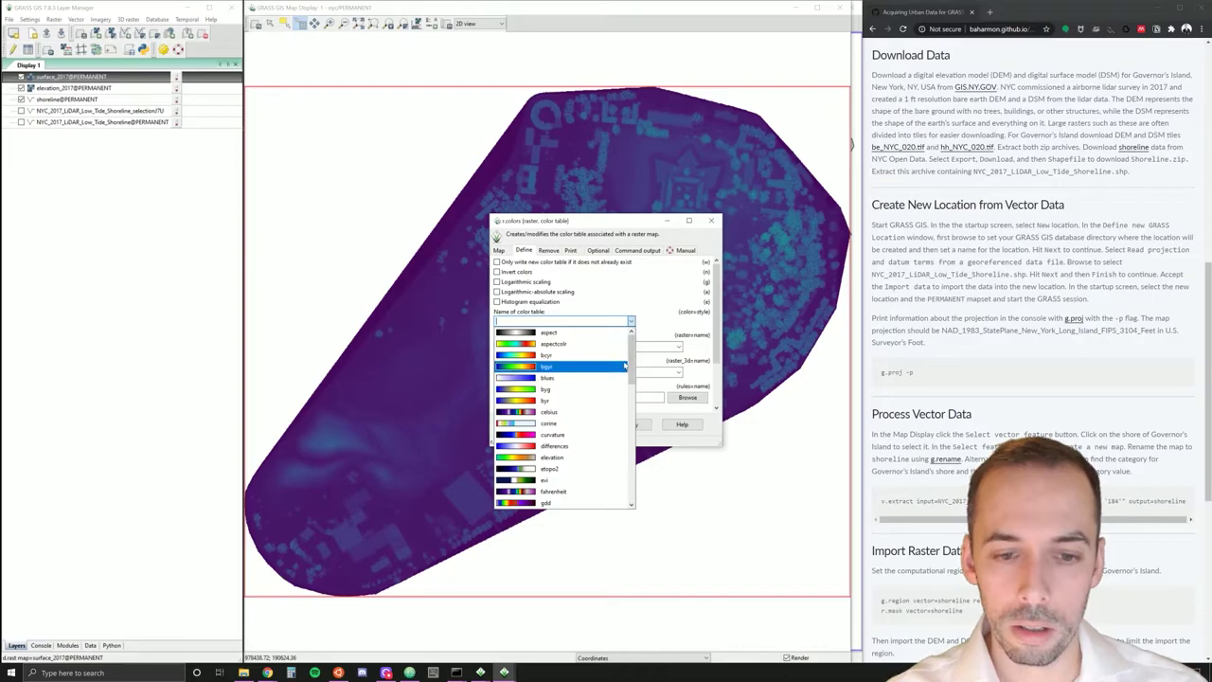
left_click_drag(631, 370, 643, 483)
left_click(562, 482)
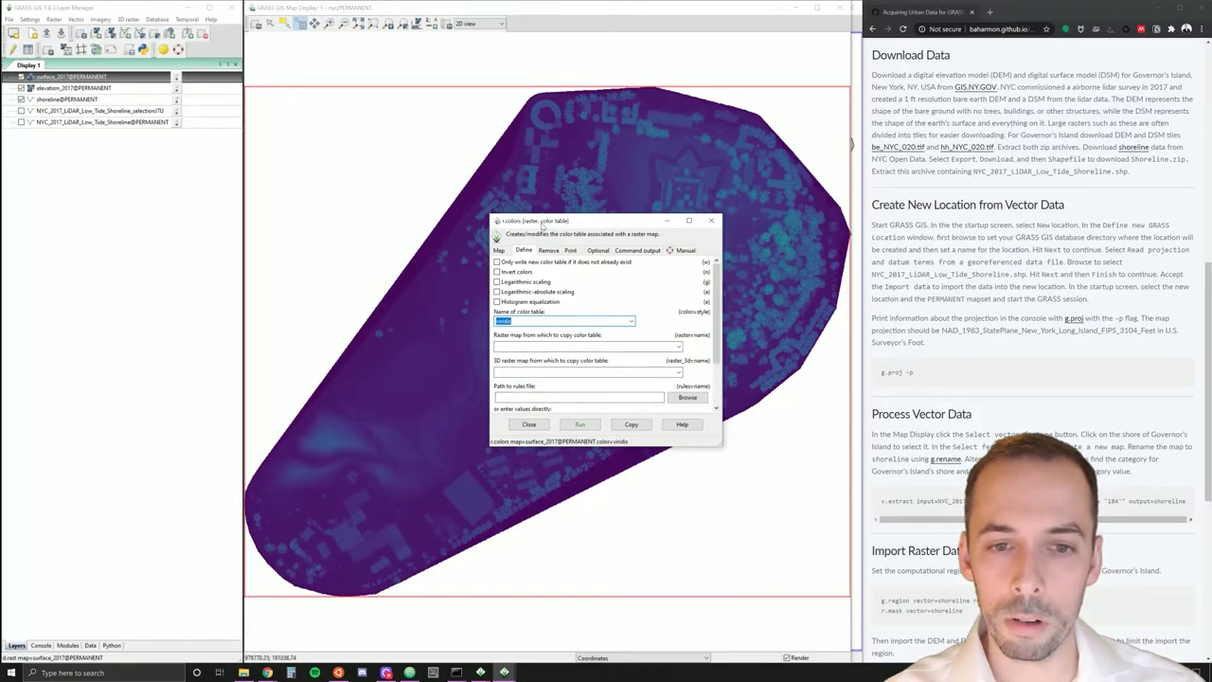
left_click_drag(542, 227, 416, 229)
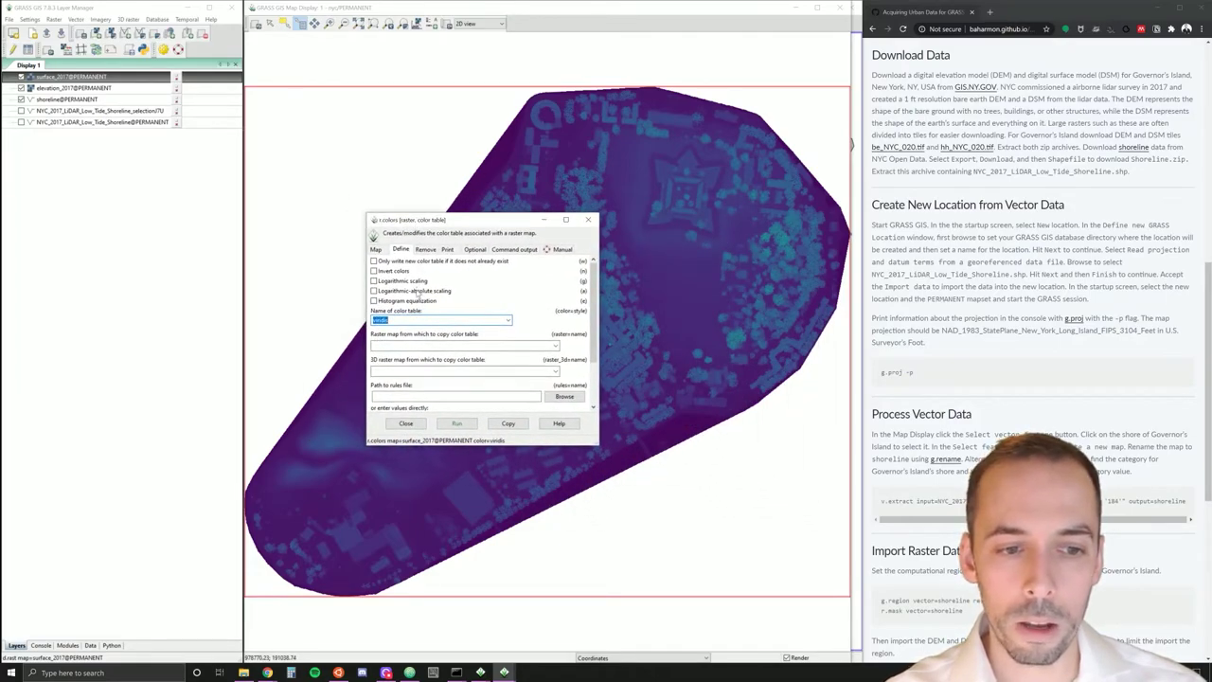
left_click(374, 301)
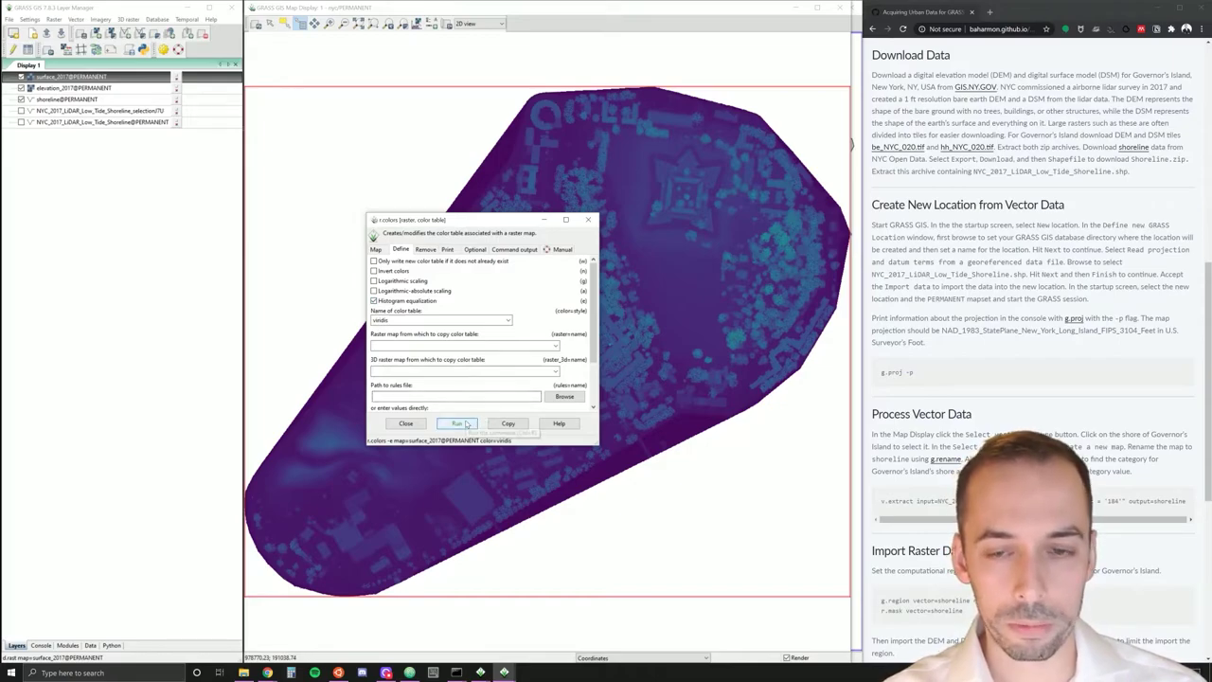
left_click(462, 428)
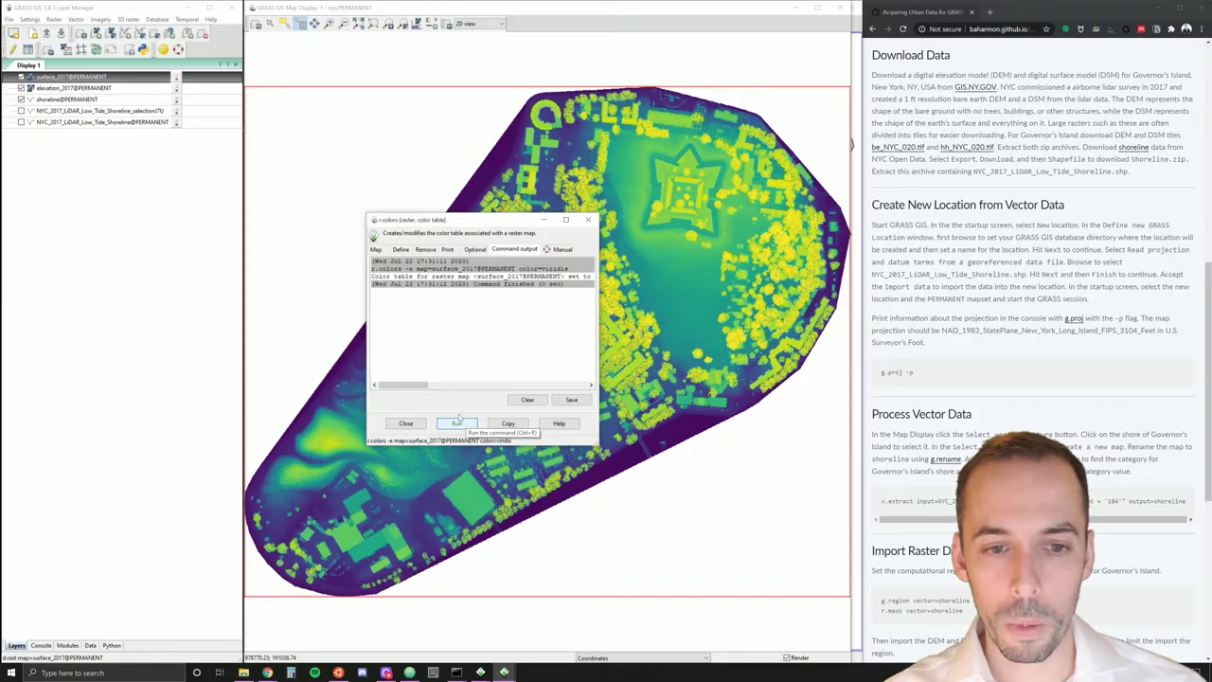
left_click_drag(482, 230, 306, 125)
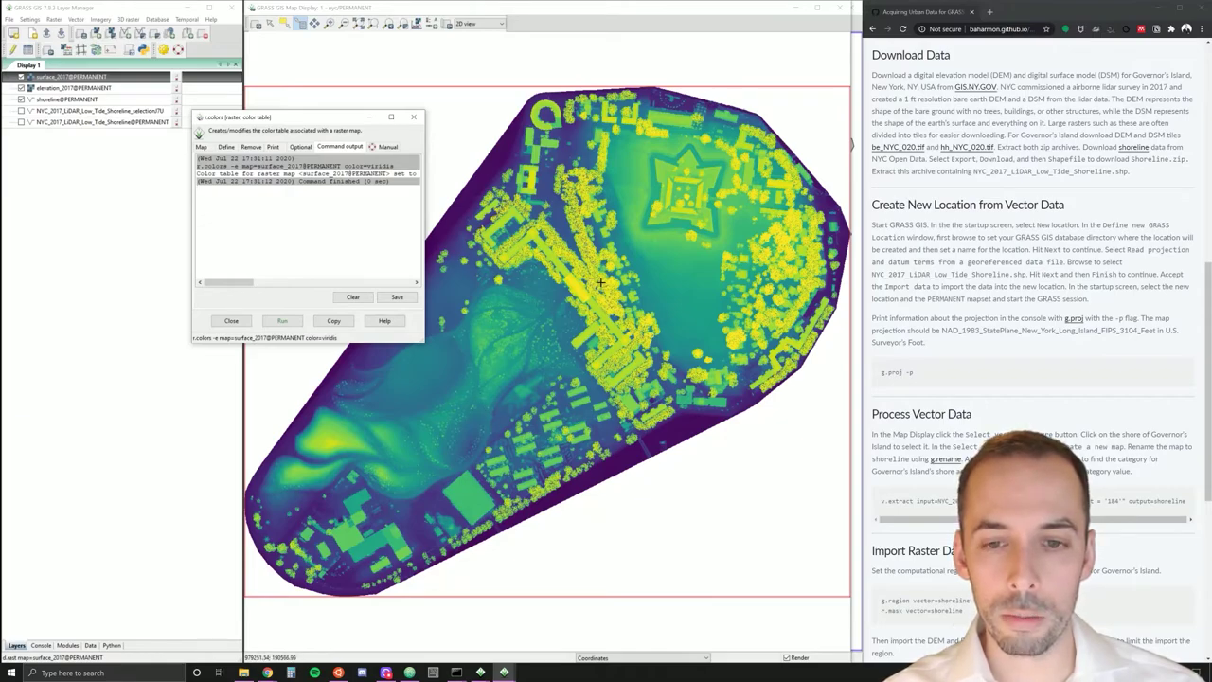
left_click_drag(285, 120, 321, 138)
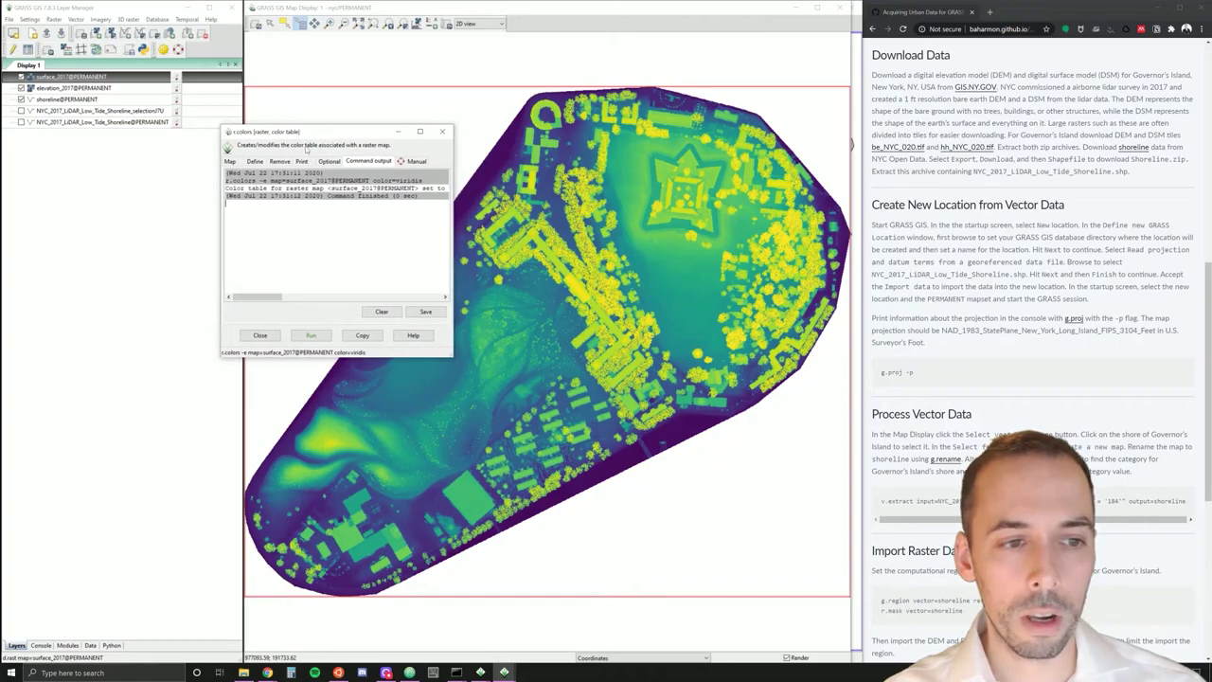
Replace viridis with the elevation color table and hide the surface_2017 layer.
left_click(258, 163)
double_click(235, 232)
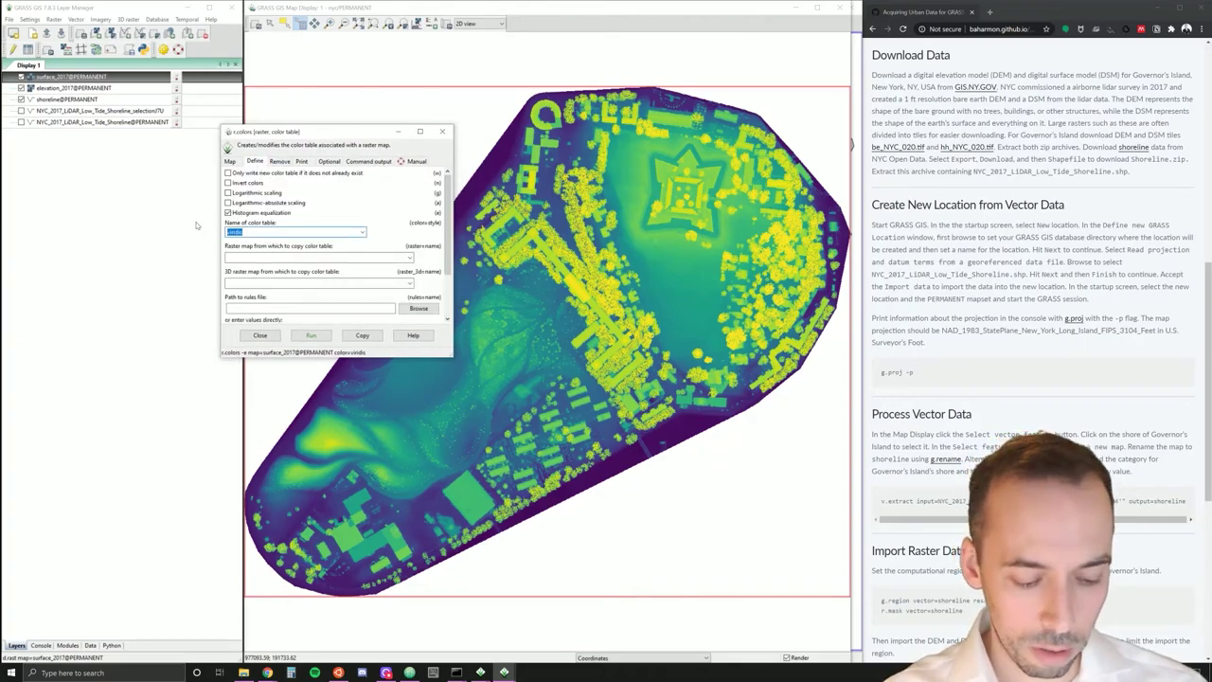
type("elevatio")
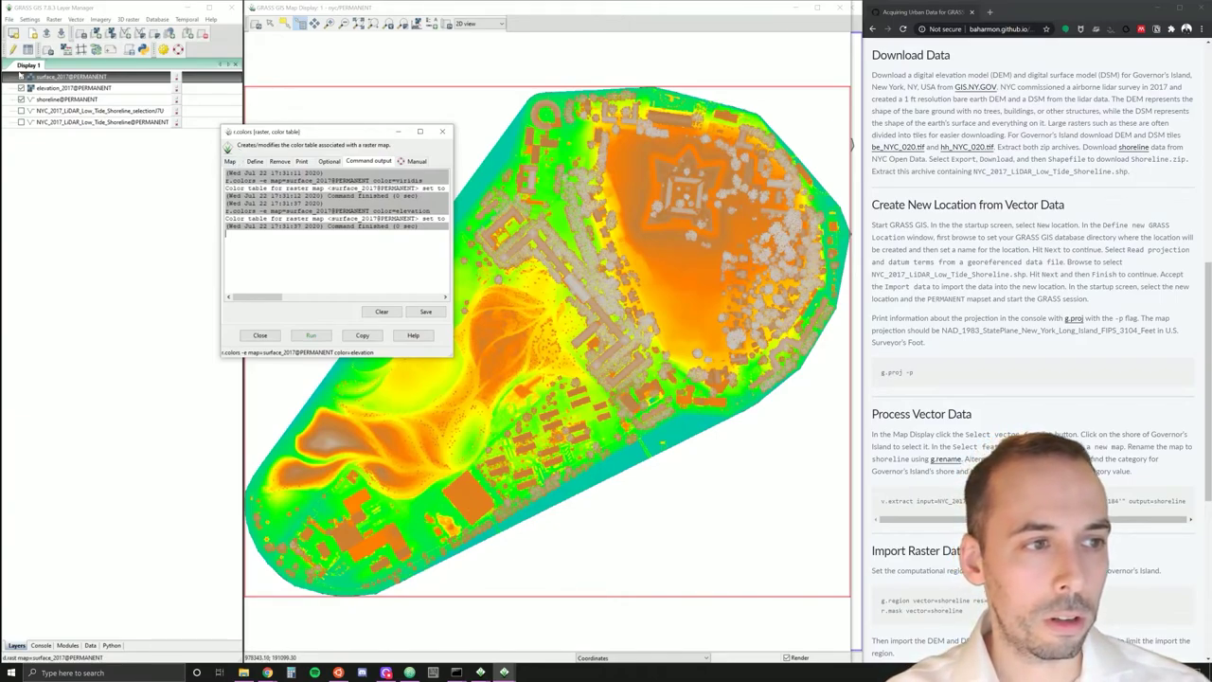
left_click(20, 77)
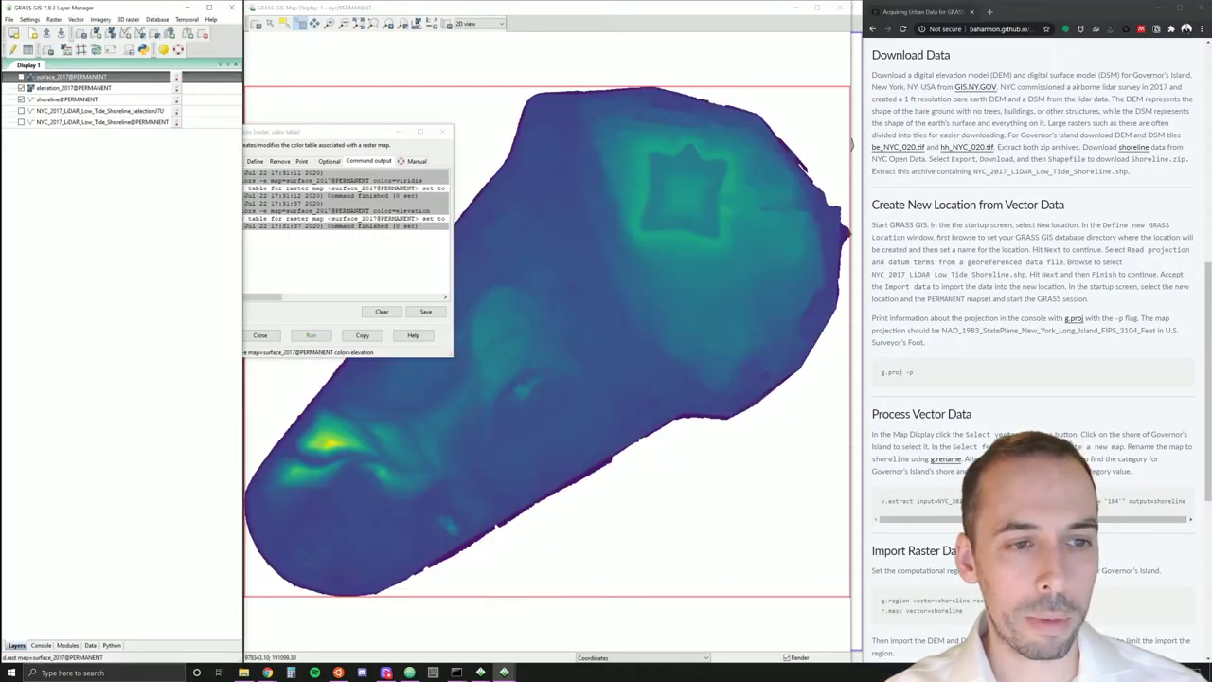
Apply the elevation color table to elevation_2017 as well.
left_click(231, 161)
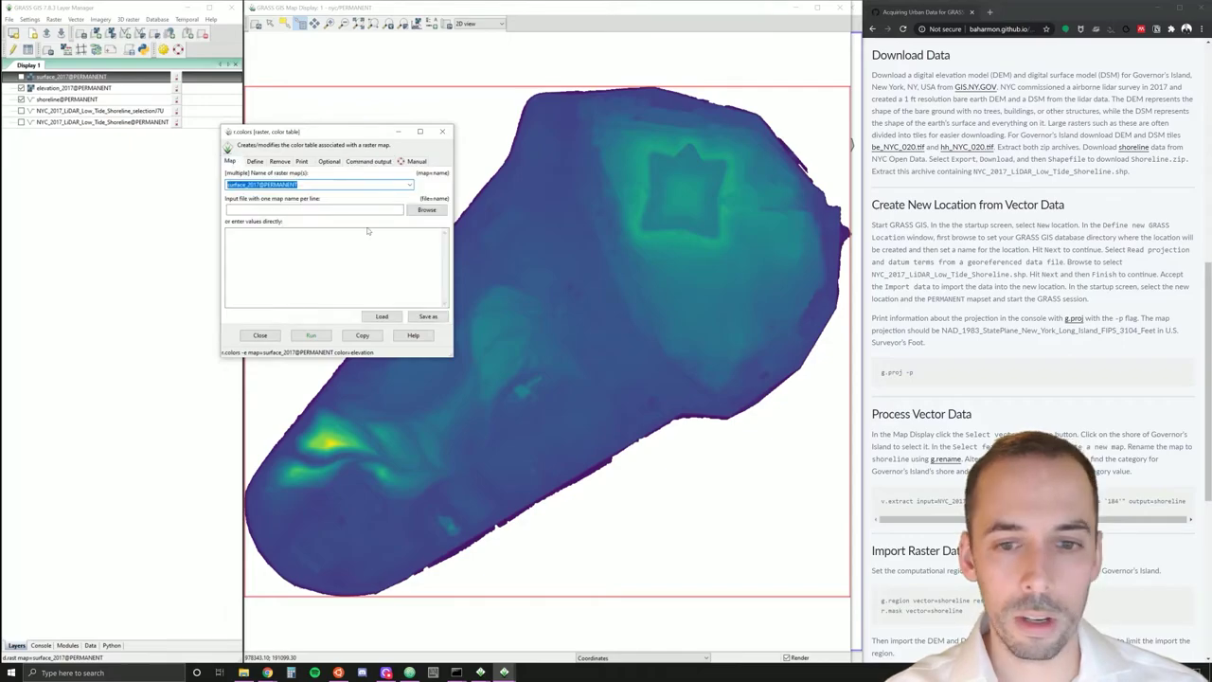
left_click(246, 184)
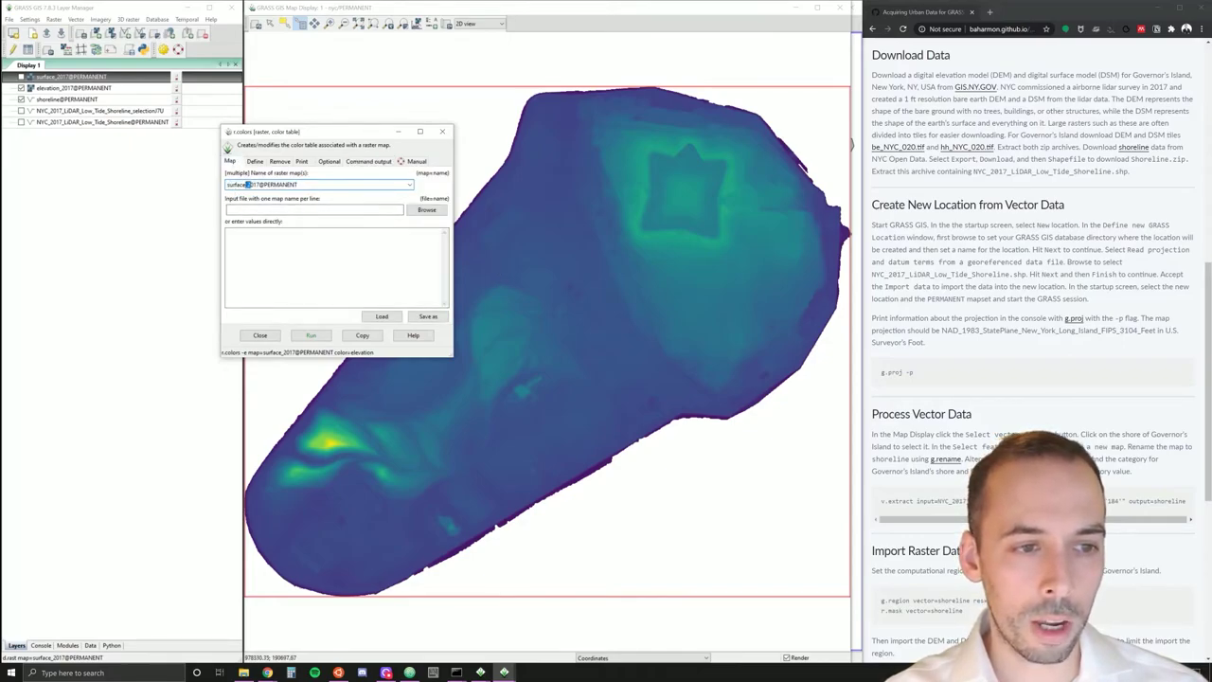
left_click_drag(245, 184, 225, 186)
type("elevati")
key("BackSpace")
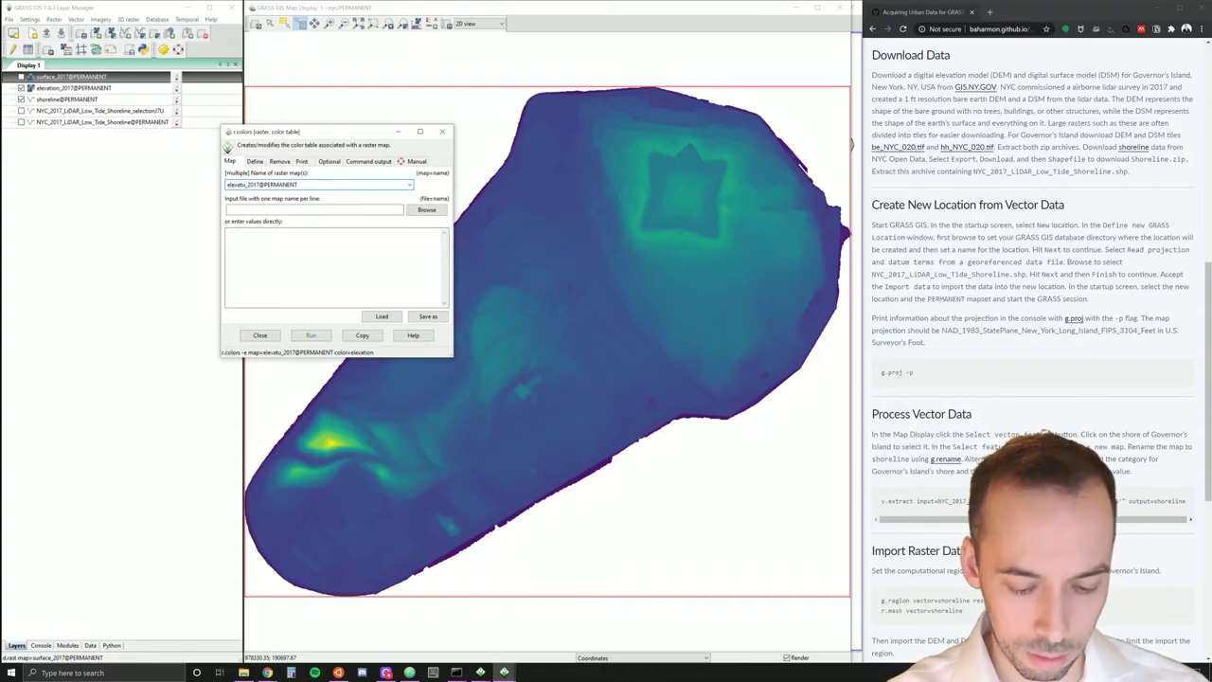
type("ion")
key("Return")
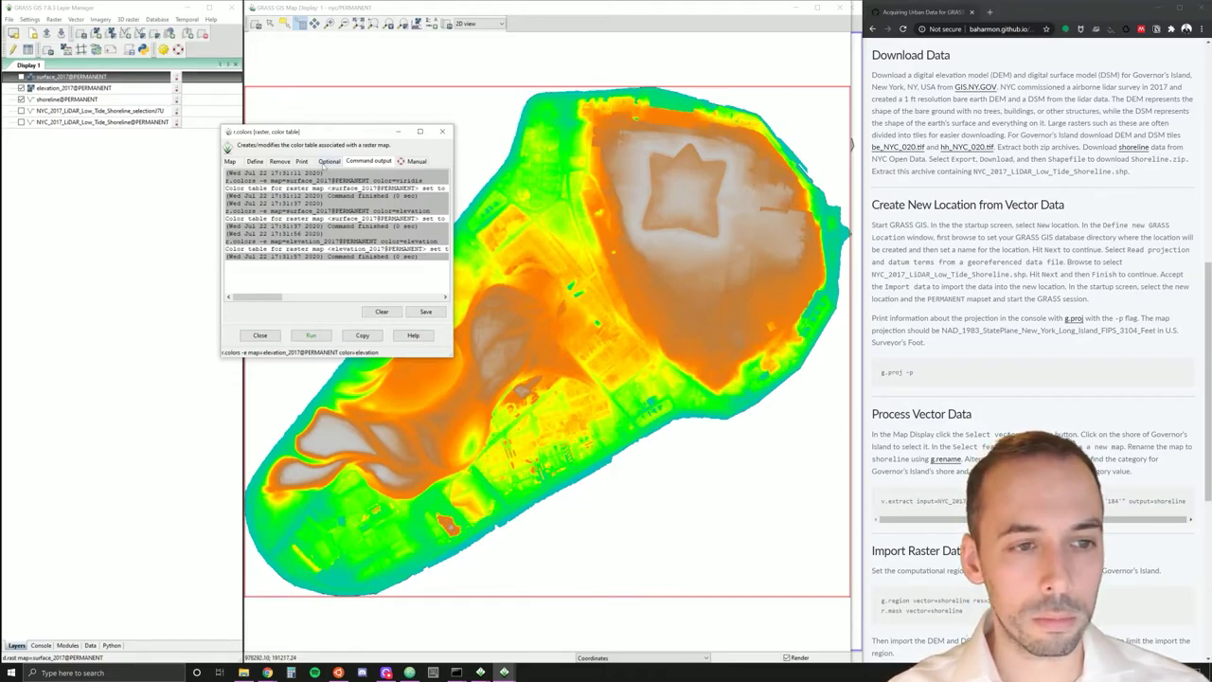
Confirm elevation is still the selected color table and close r.colors.
left_click(254, 161)
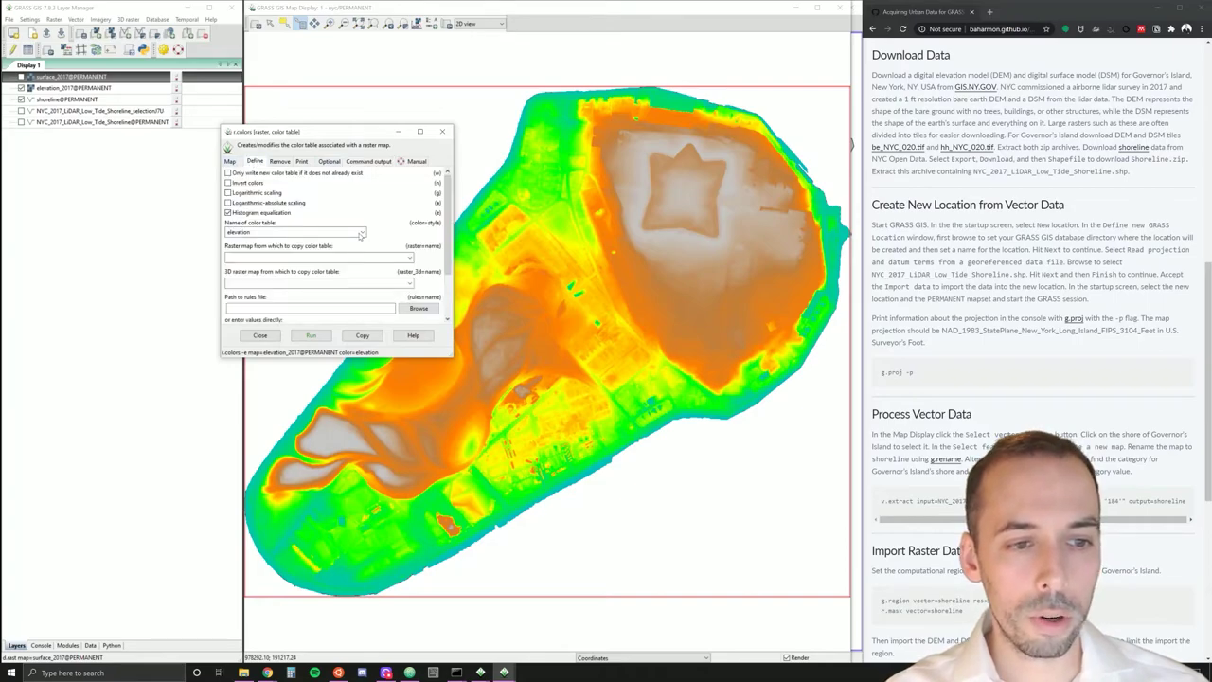
left_click(360, 233)
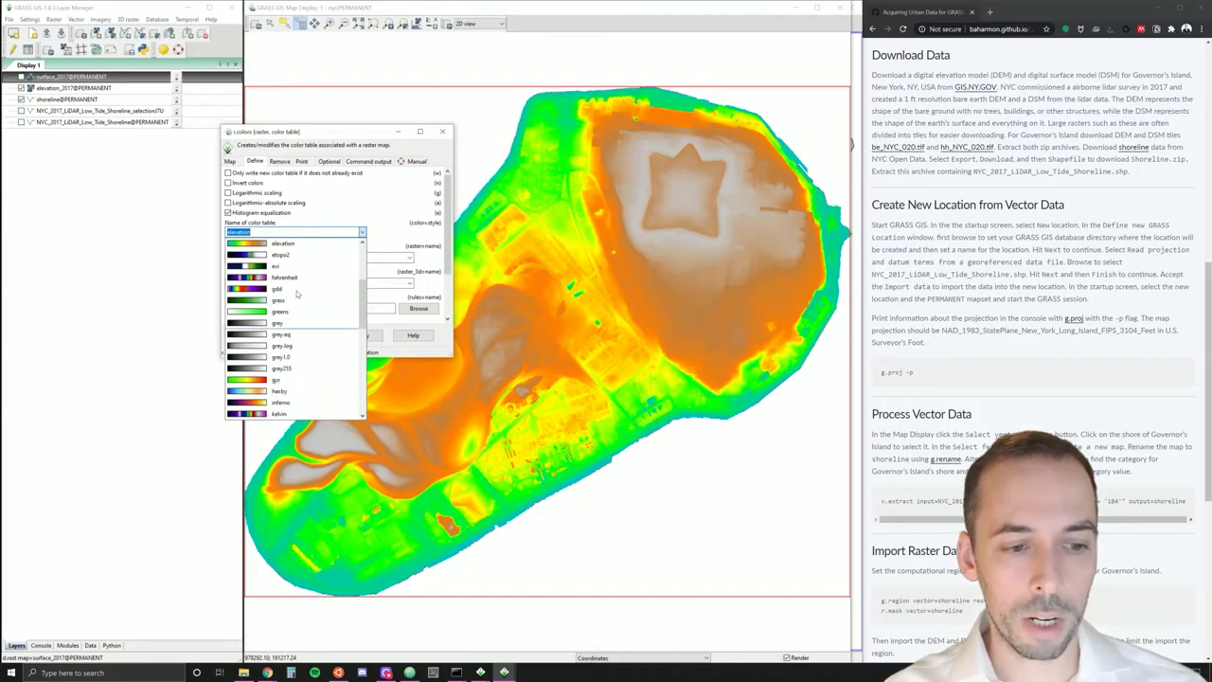
left_click(322, 232)
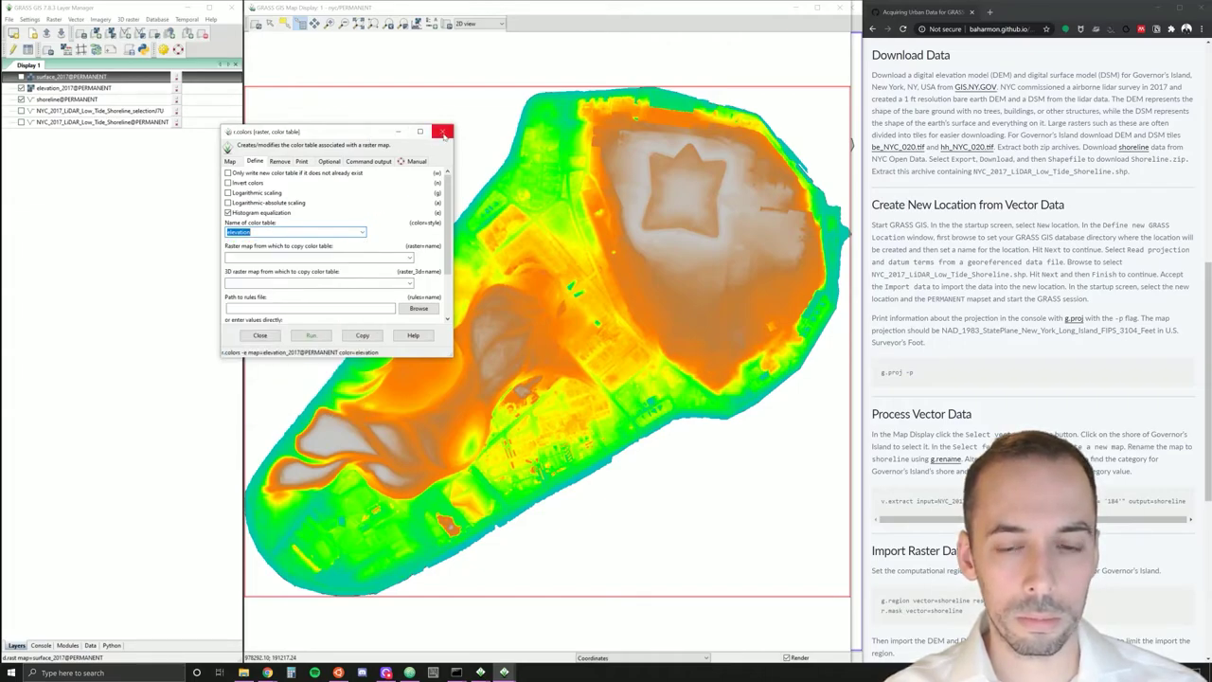
left_click(442, 132)
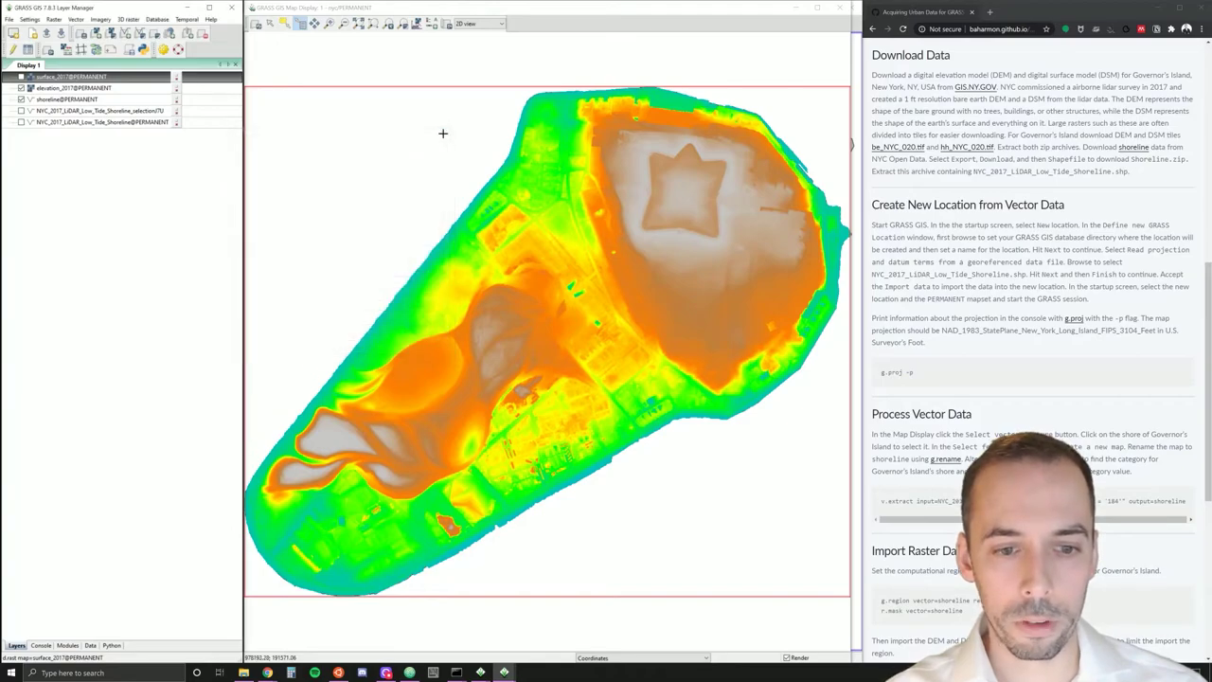
Add a raster legend overlay for surface_2017.
left_click(27, 100)
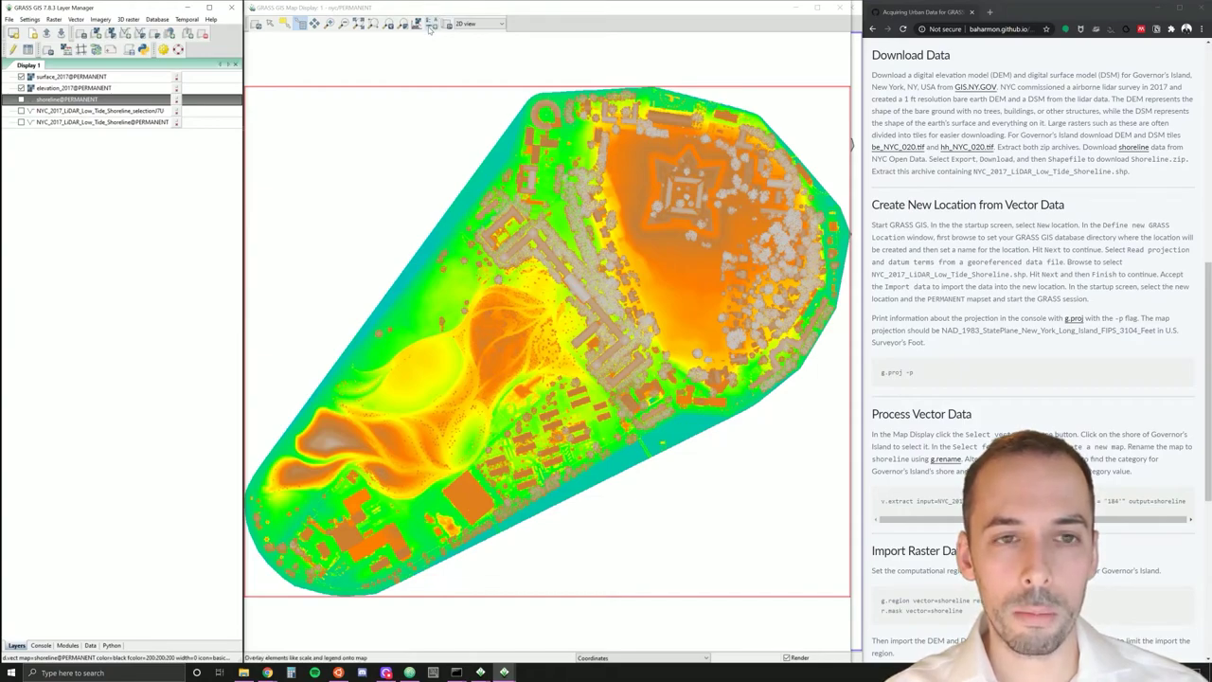
left_click(431, 25)
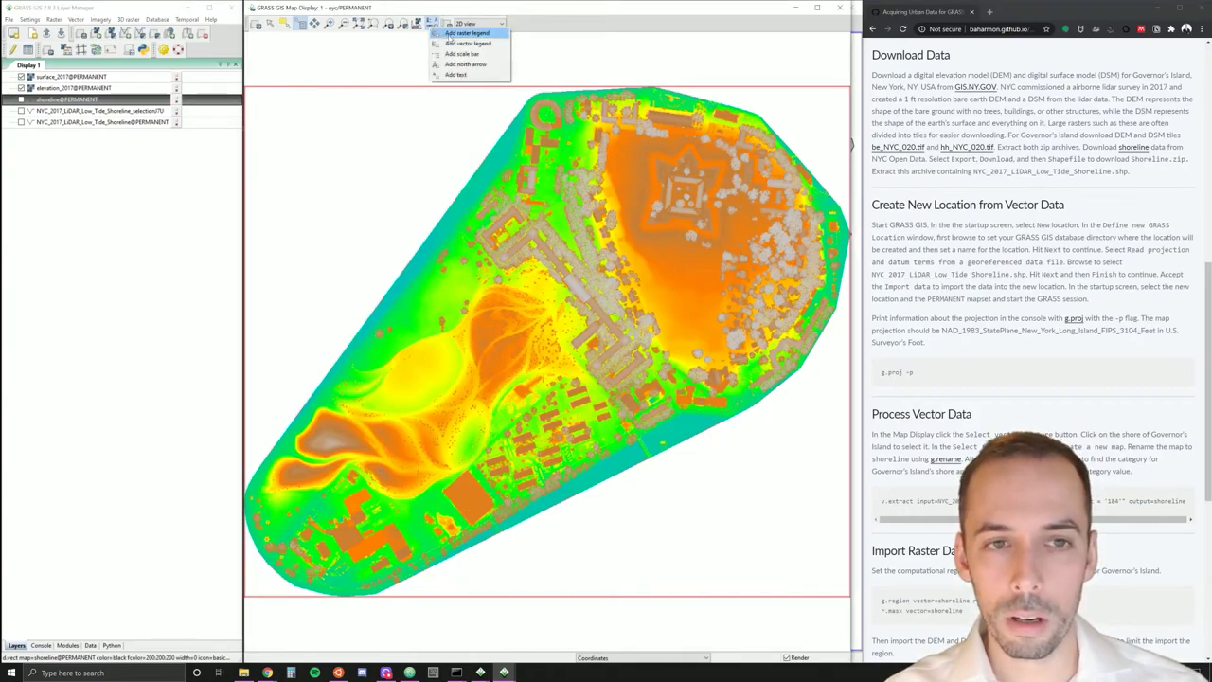
left_click(464, 33)
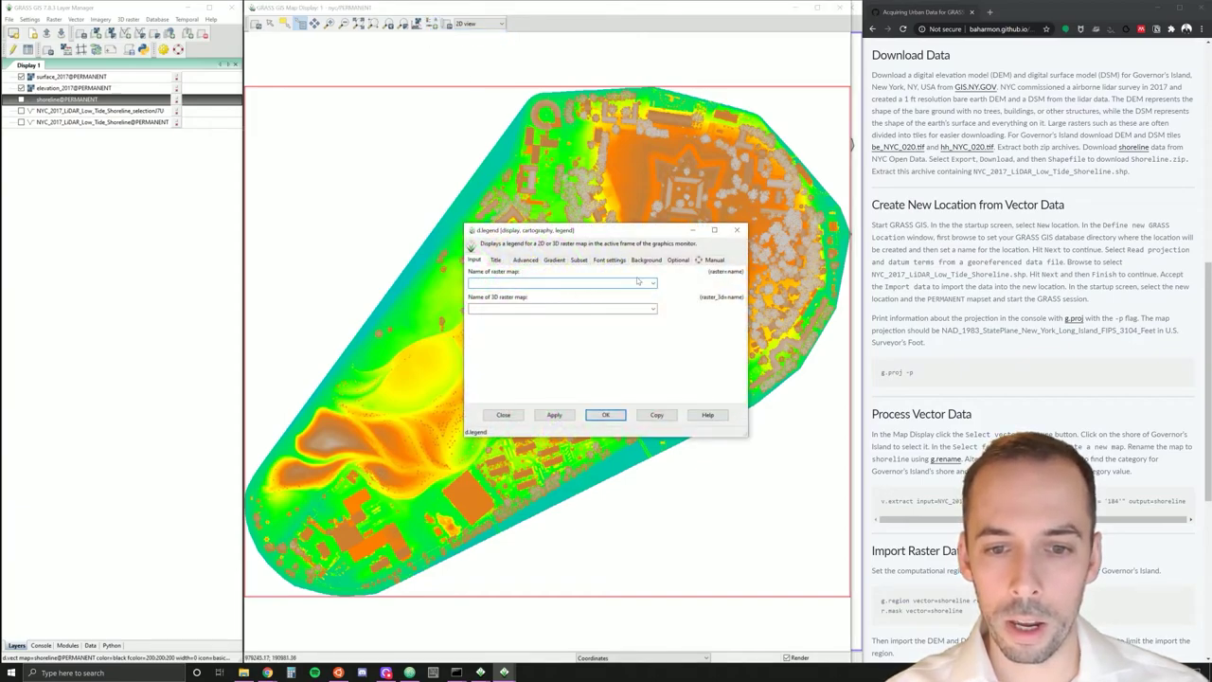
left_click(652, 282)
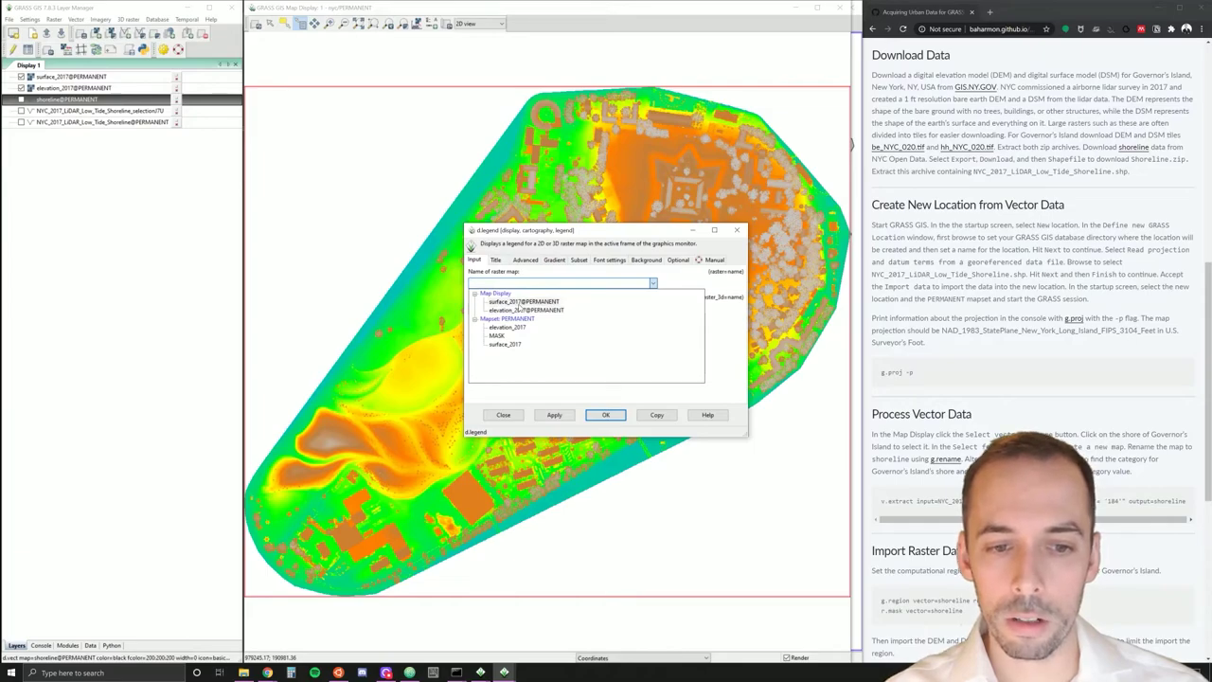
left_click(517, 302)
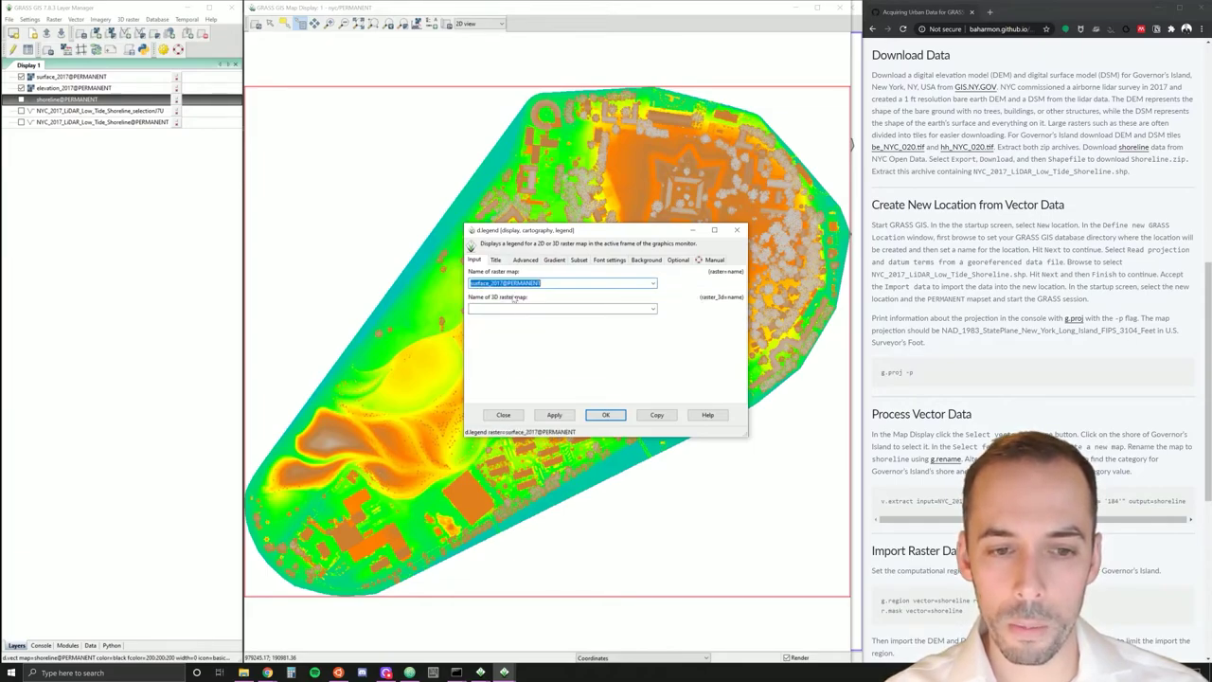
Set the legend font to Lato-Regular at size 10 and draw the legend.
left_click(606, 261)
left_click(571, 307)
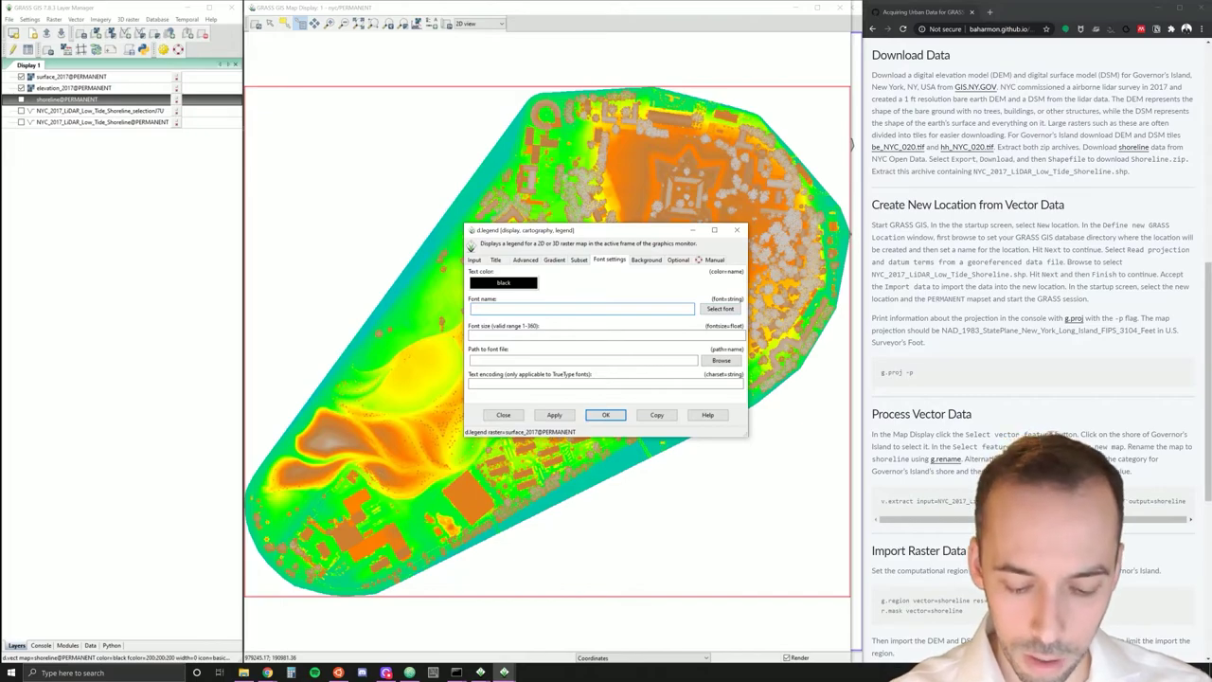
type("Lato-")
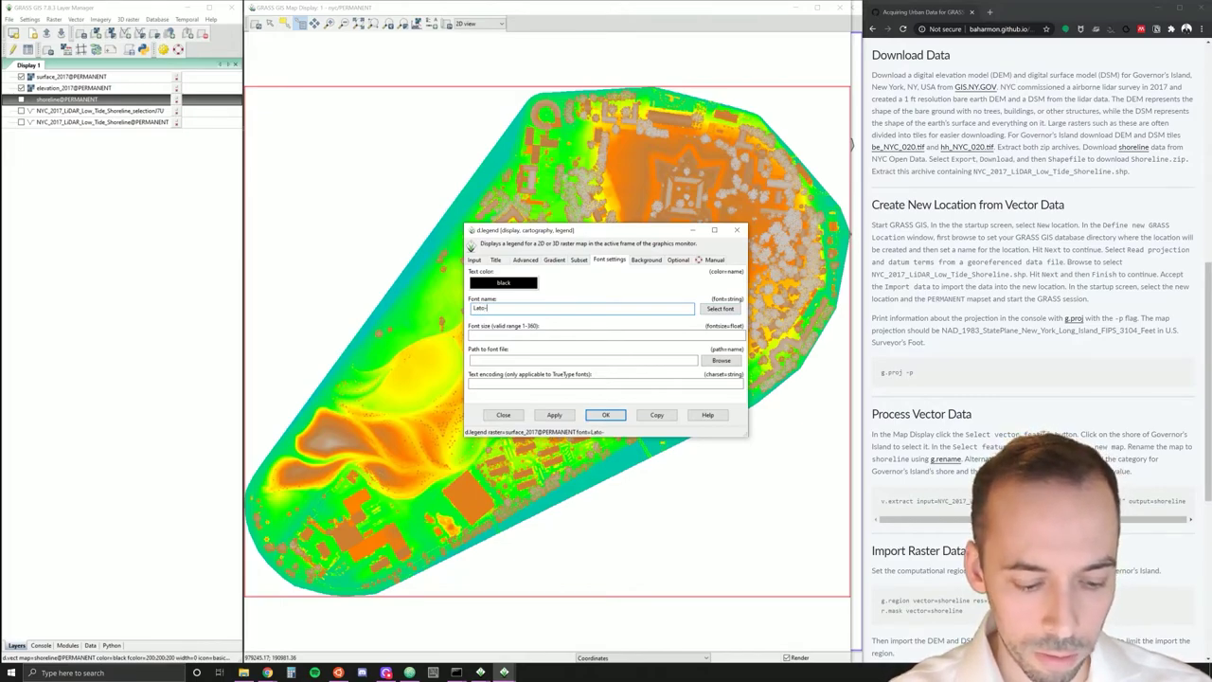
type("Regular")
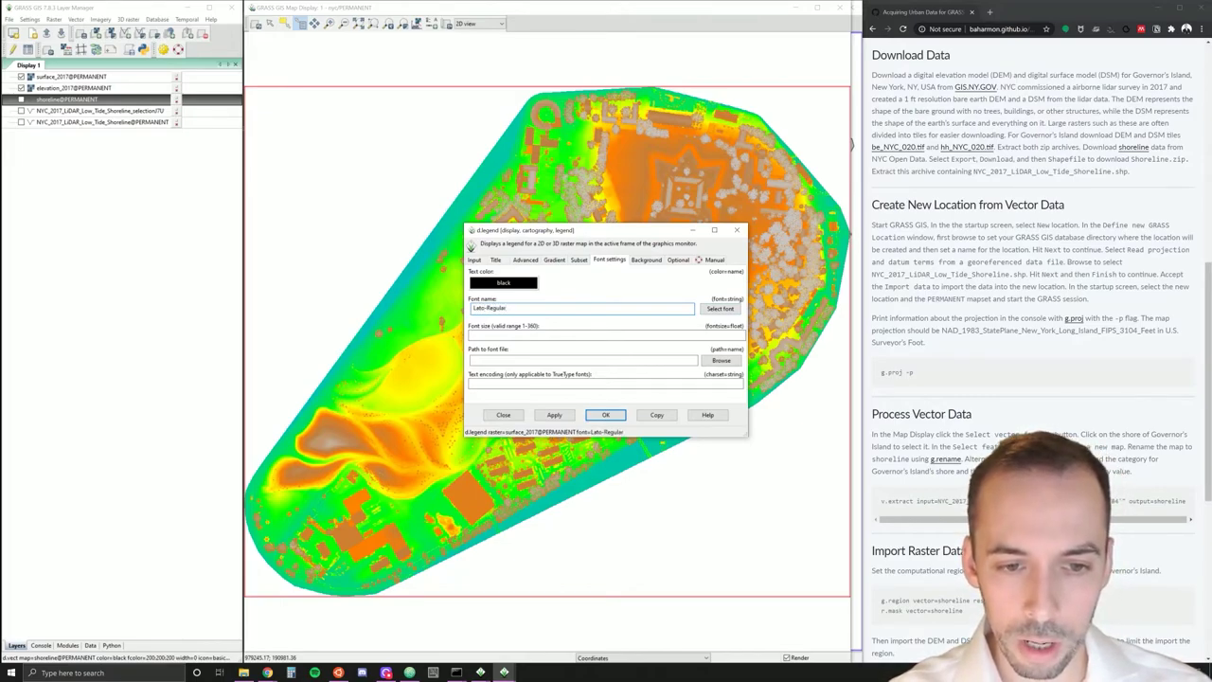
left_click(470, 335)
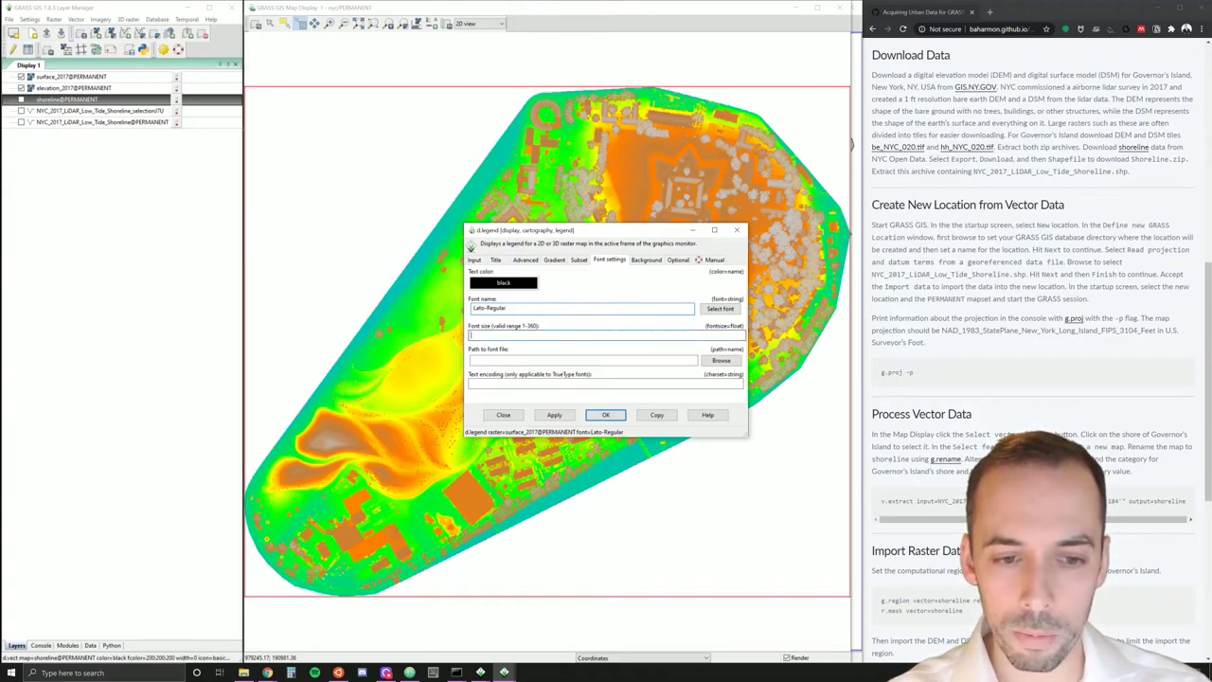
type("1")
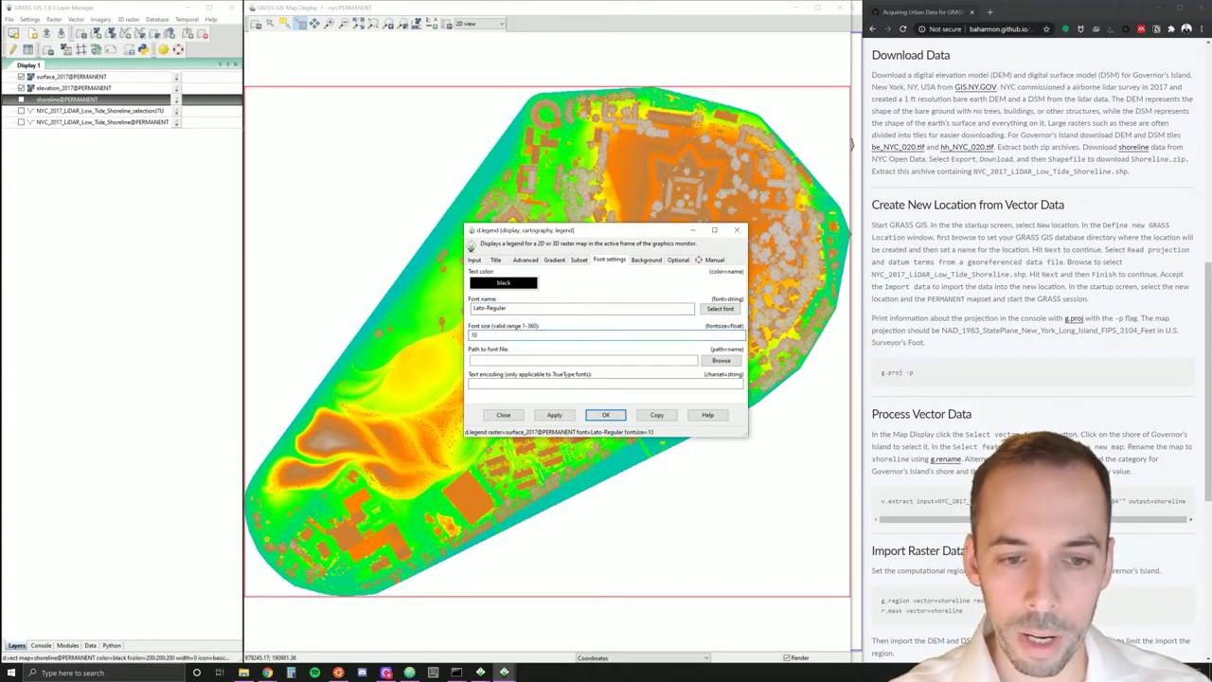
type("0")
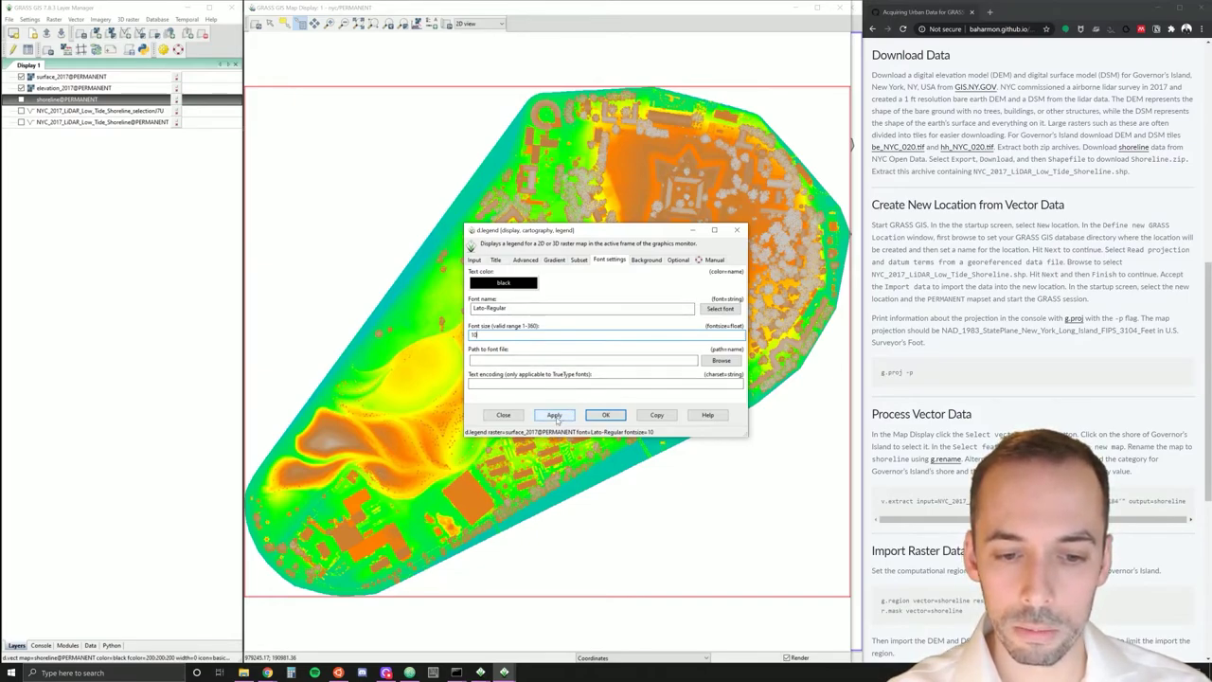
left_click(606, 416)
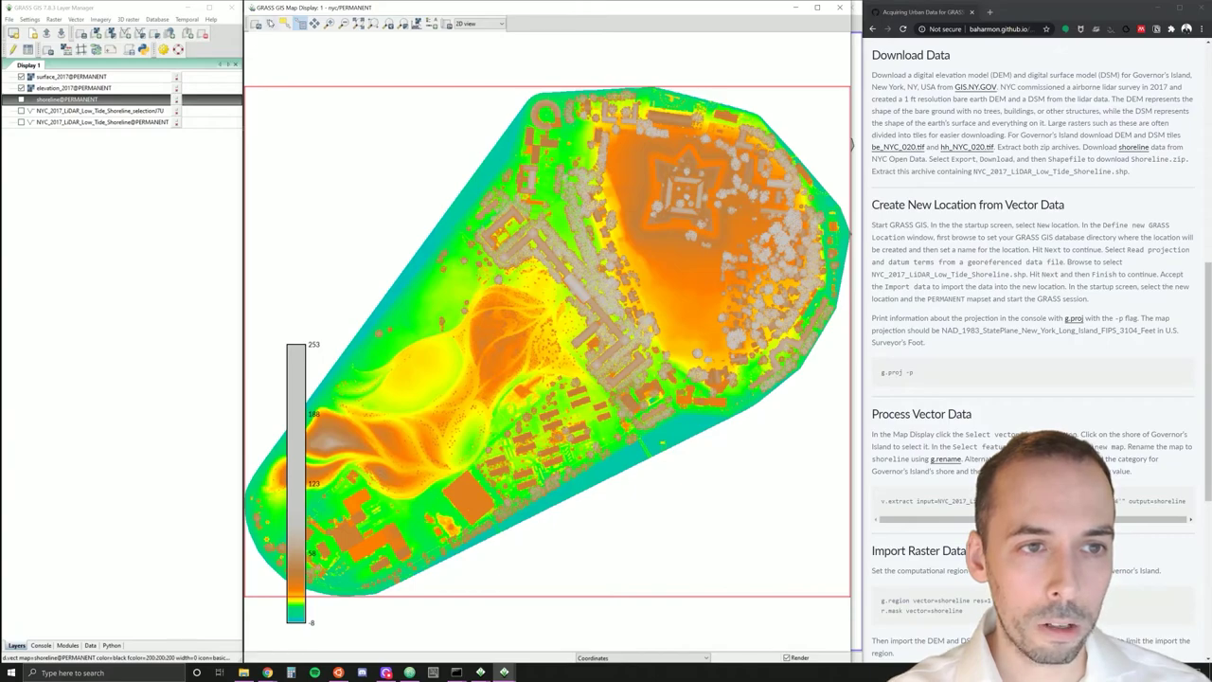
Reopen the legend settings and limit its value range to -8,150.
left_click(270, 23)
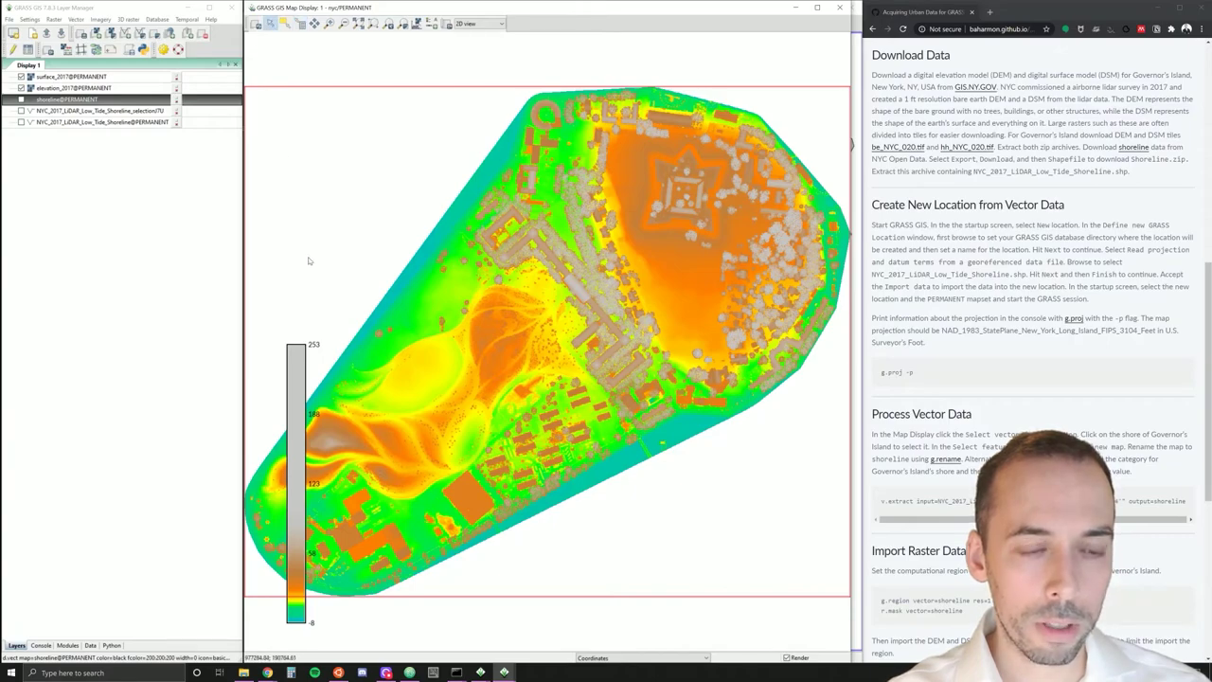
double_click(302, 407)
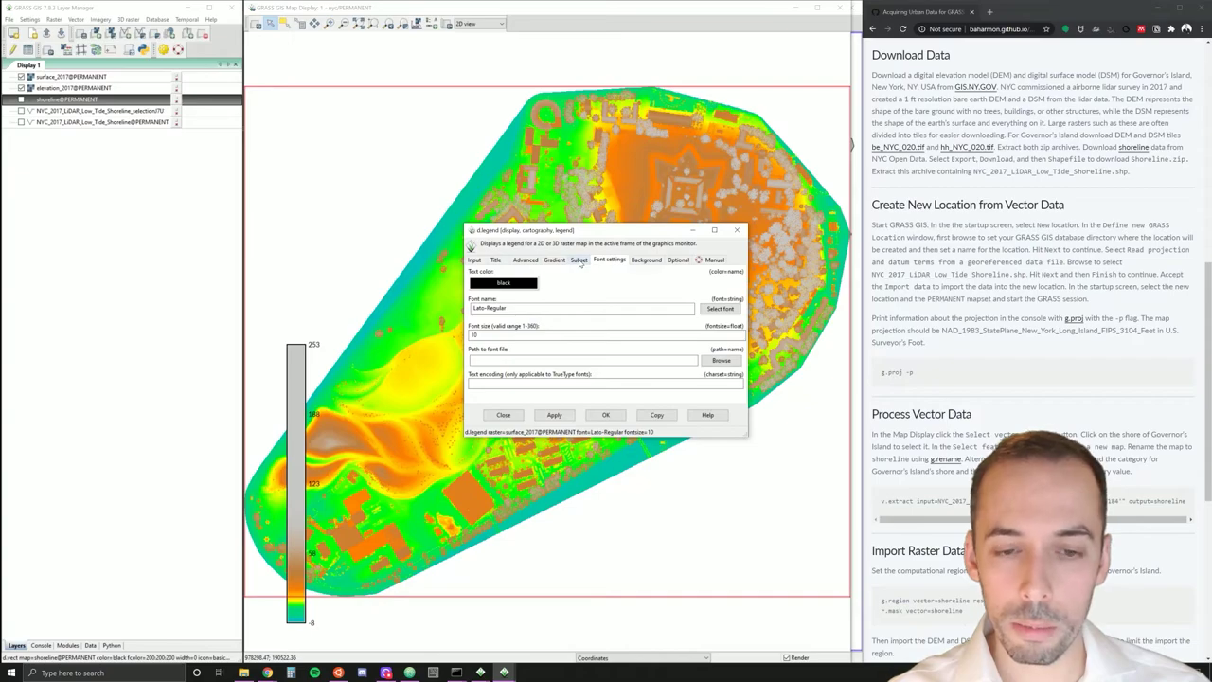
left_click(578, 260)
left_click(569, 301)
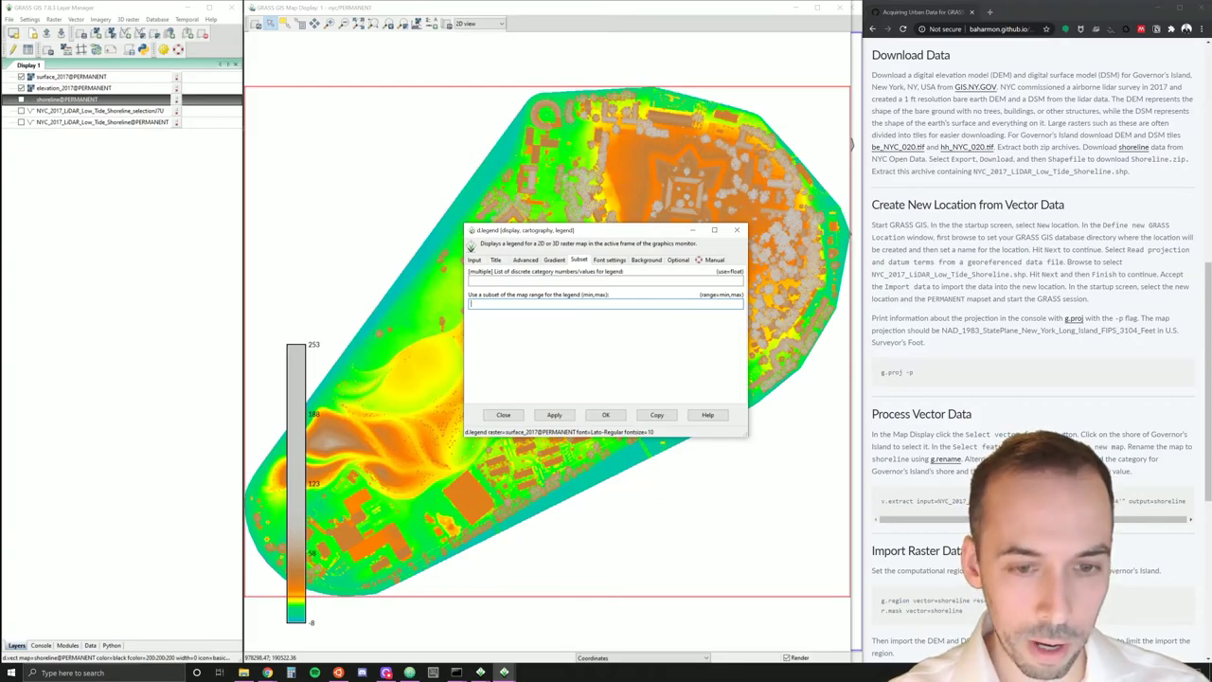
type("-8")
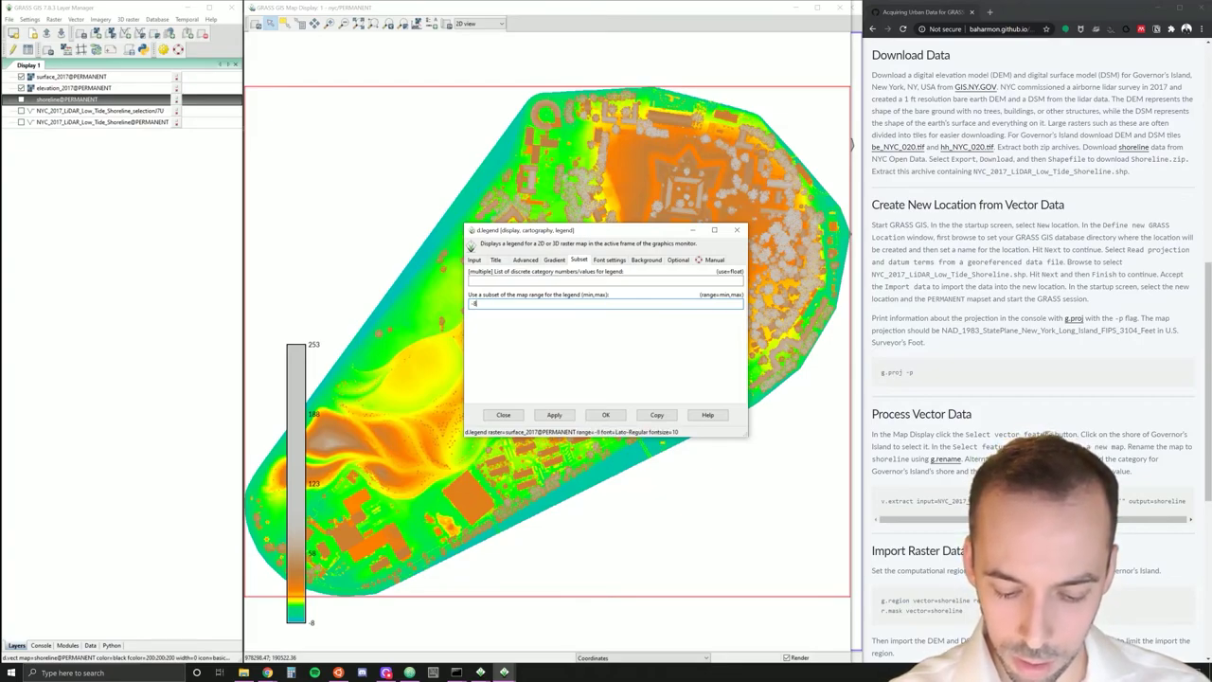
type(",")
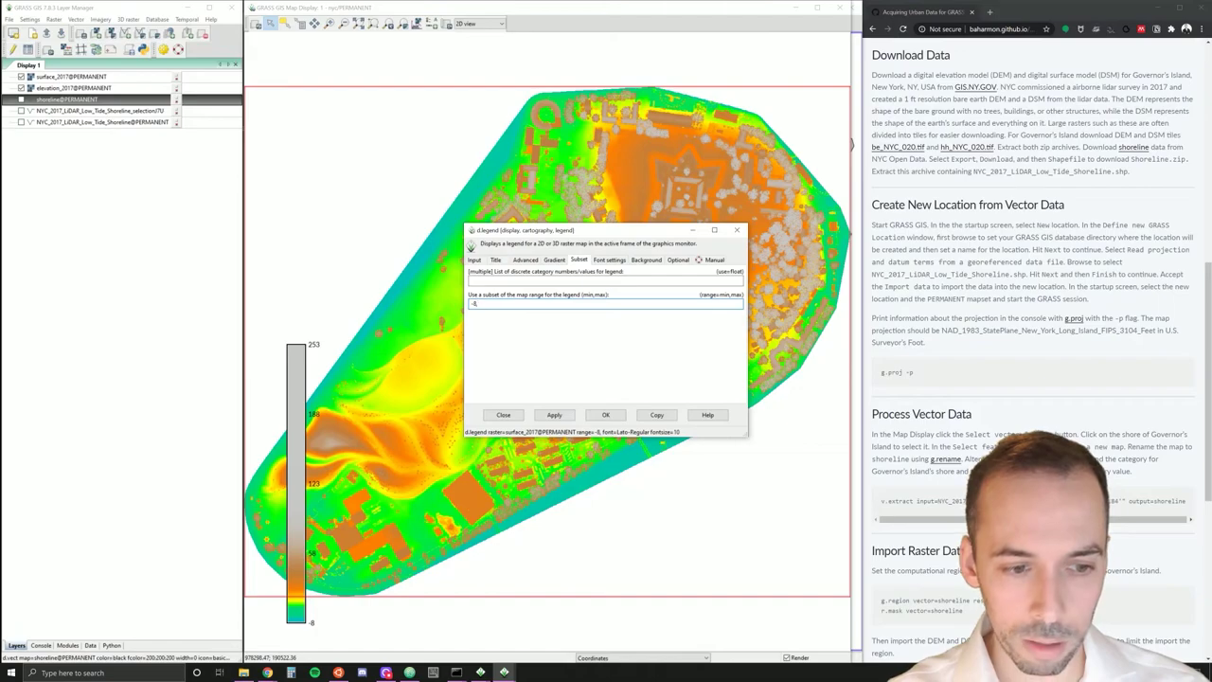
type("150")
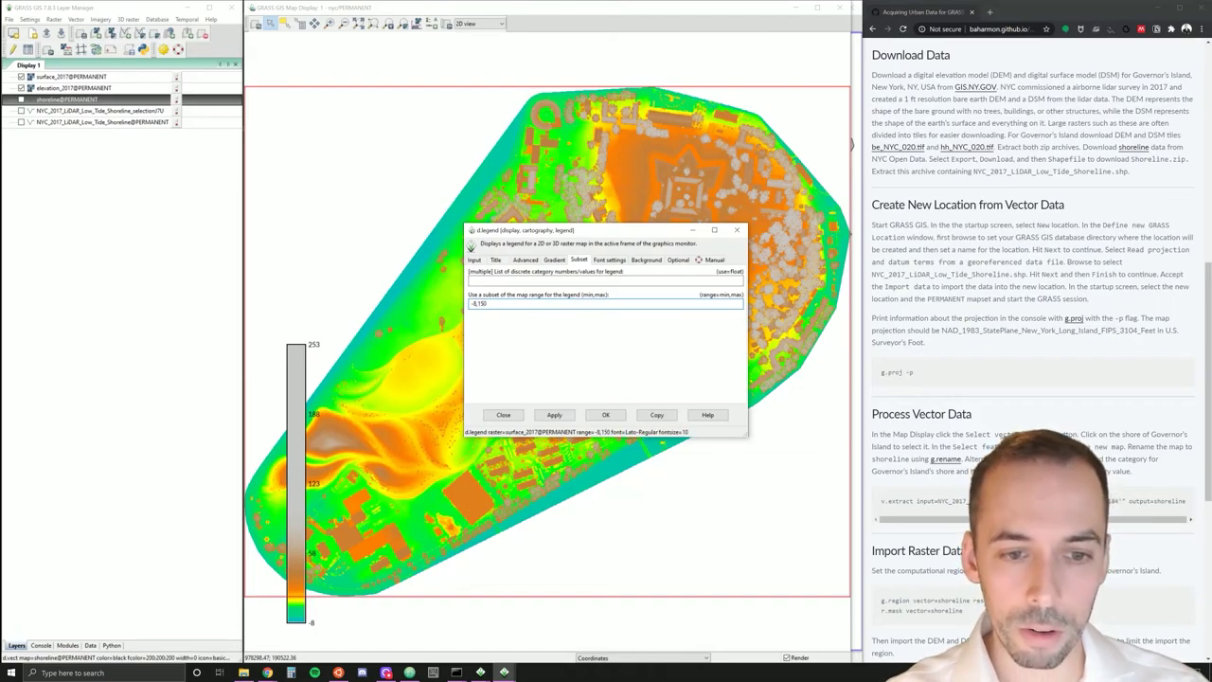
left_click(554, 415)
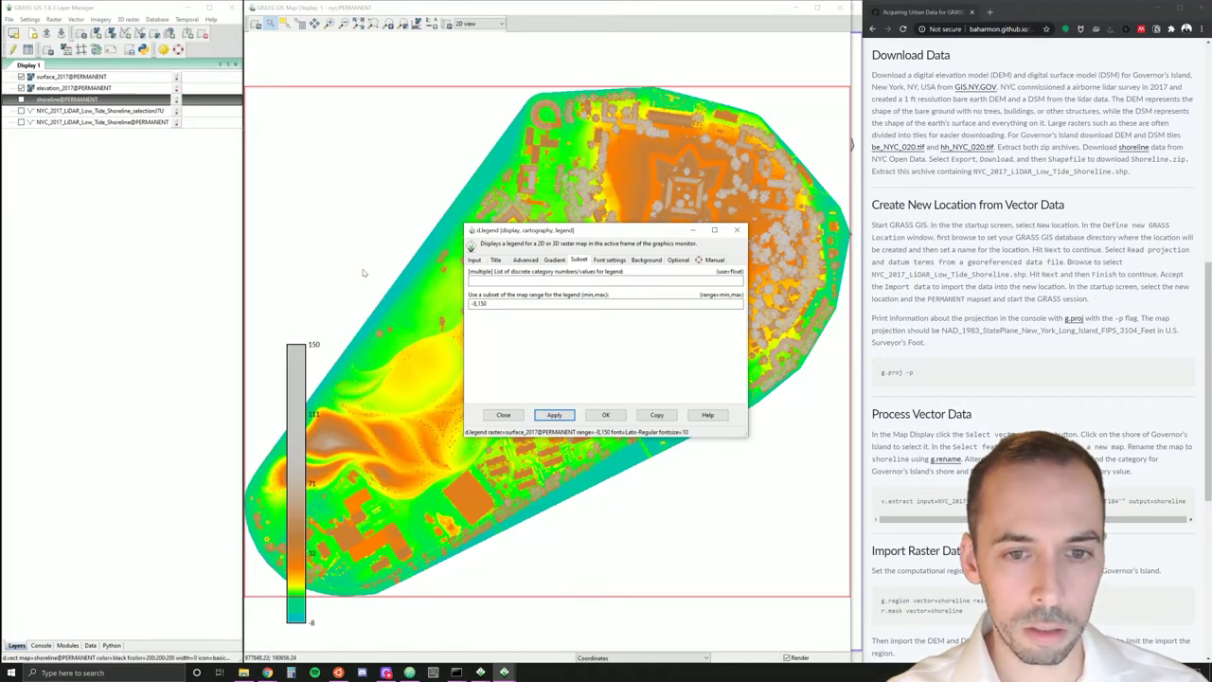
left_click(609, 416)
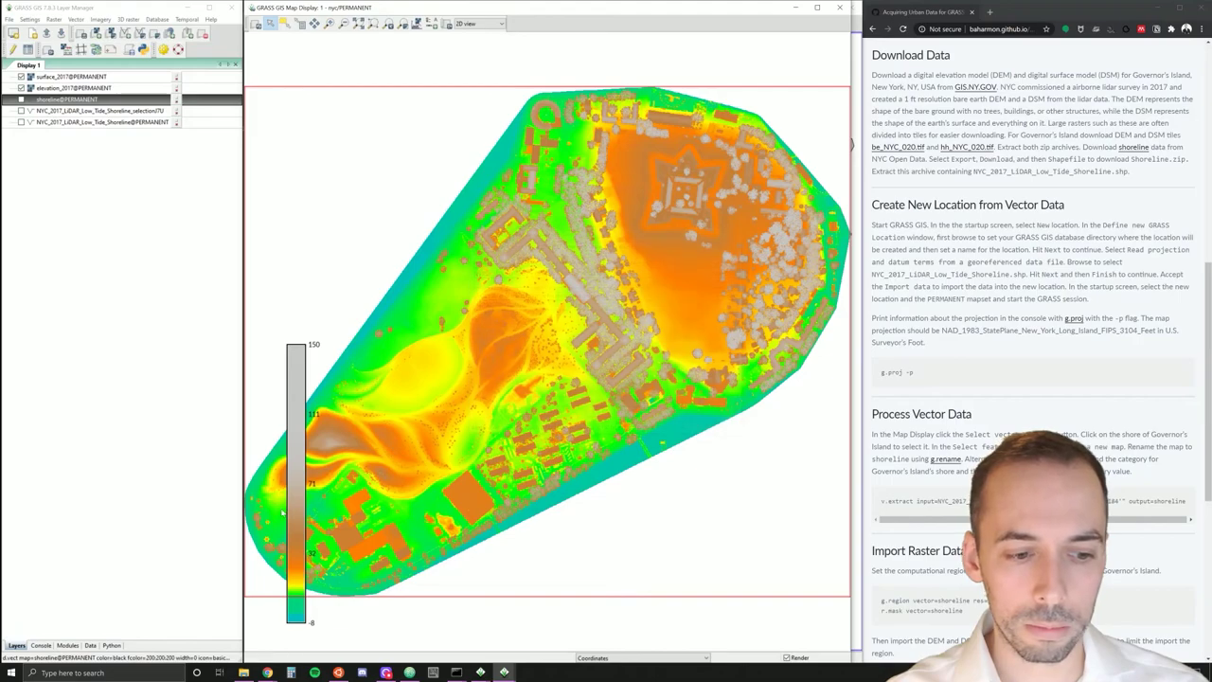
Drag the legend to the lower right and resize it into a shorter bar.
left_click_drag(291, 509, 791, 499)
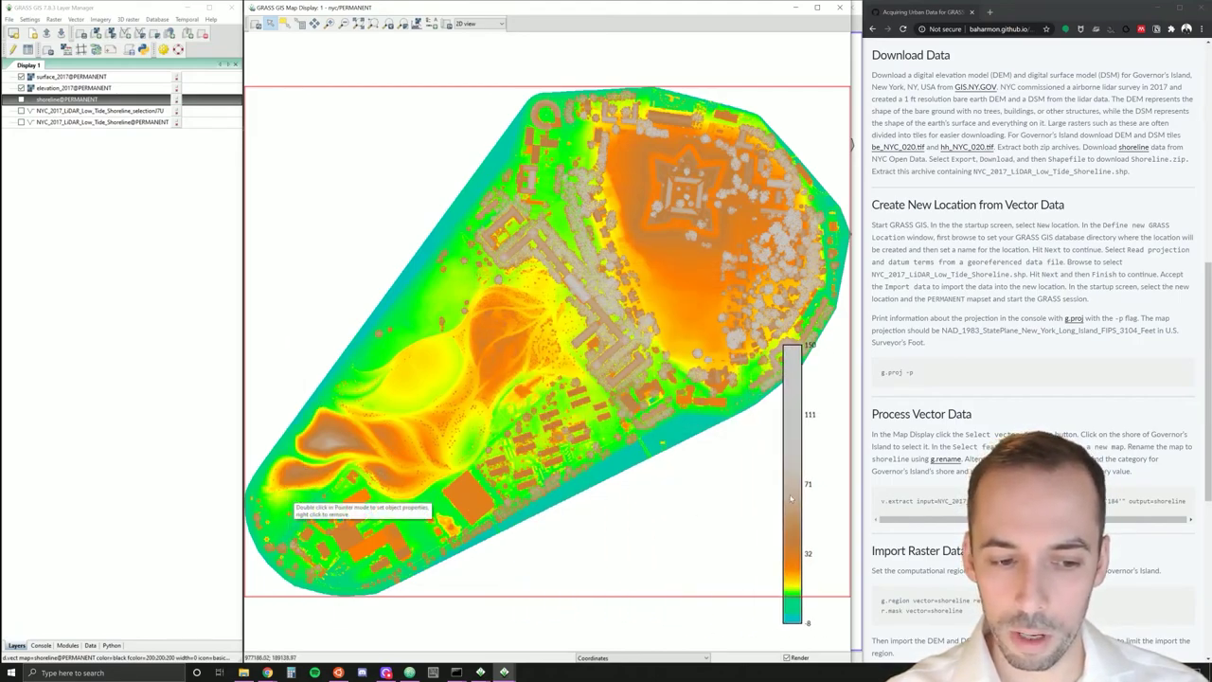
right_click(791, 506)
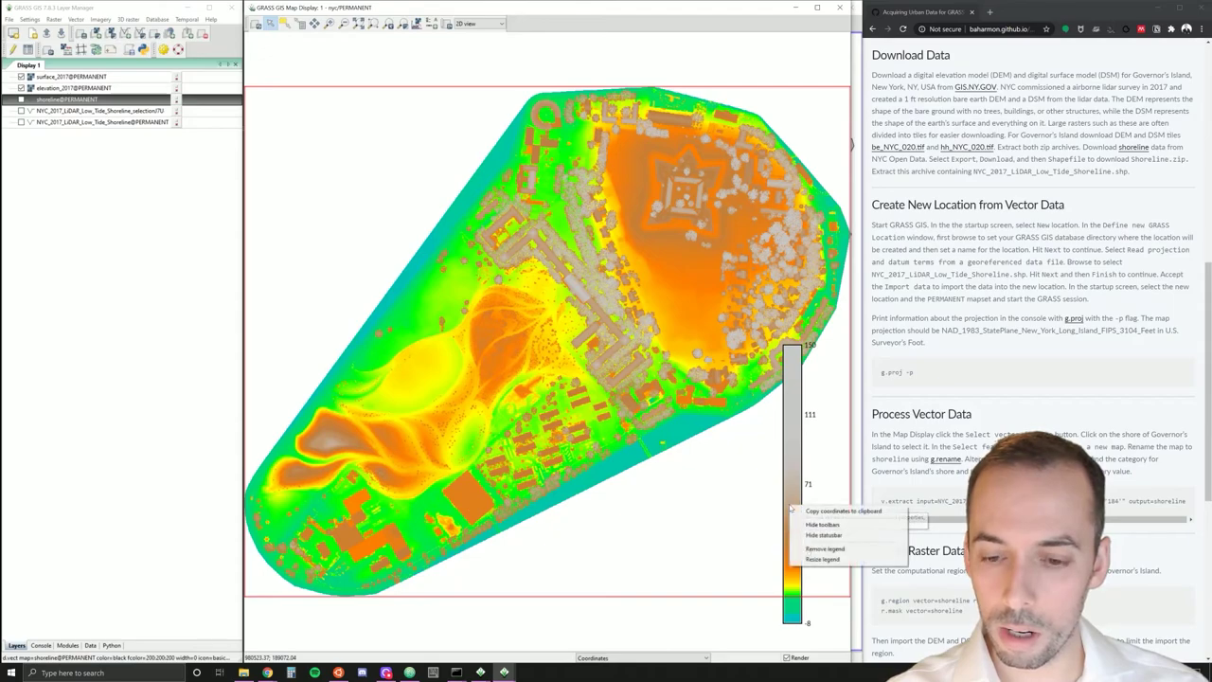
left_click(822, 559)
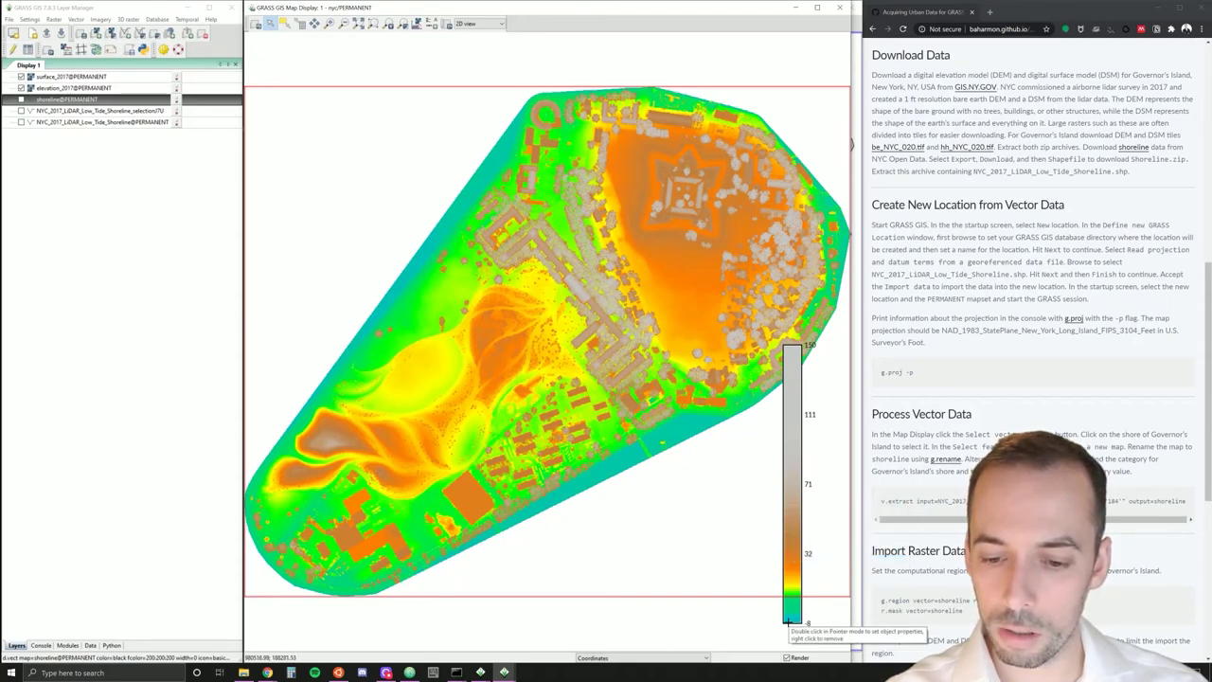
left_click_drag(784, 623, 805, 442)
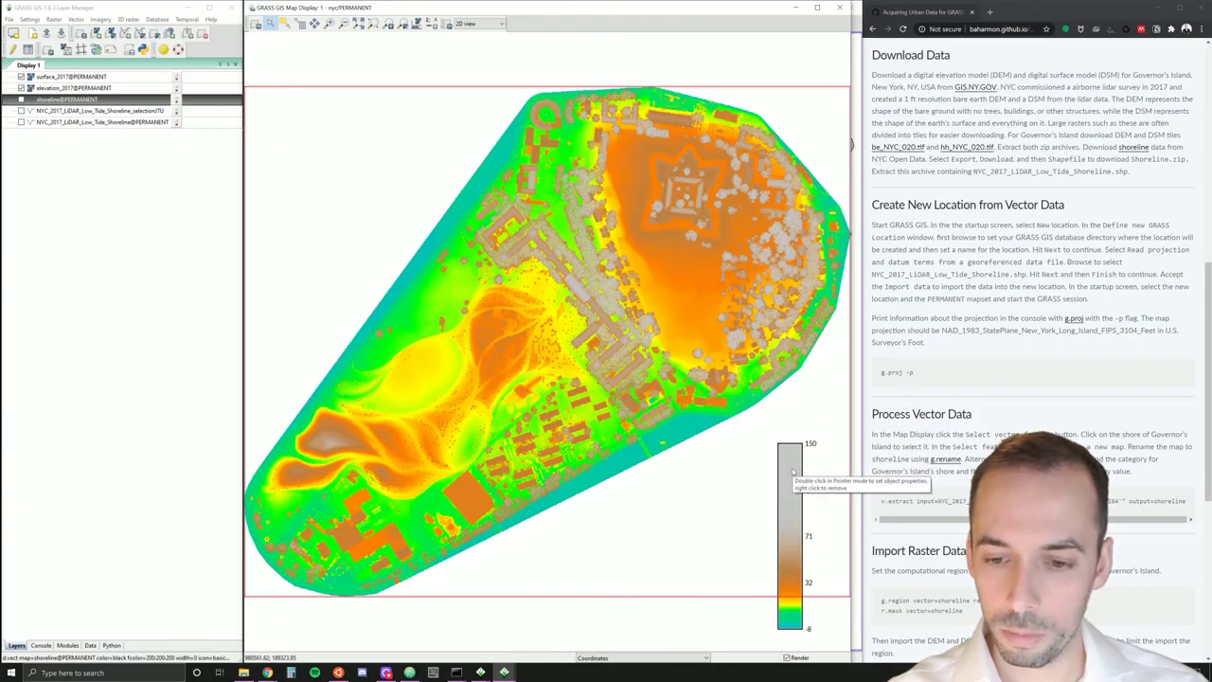
right_click(778, 559)
left_click(811, 613)
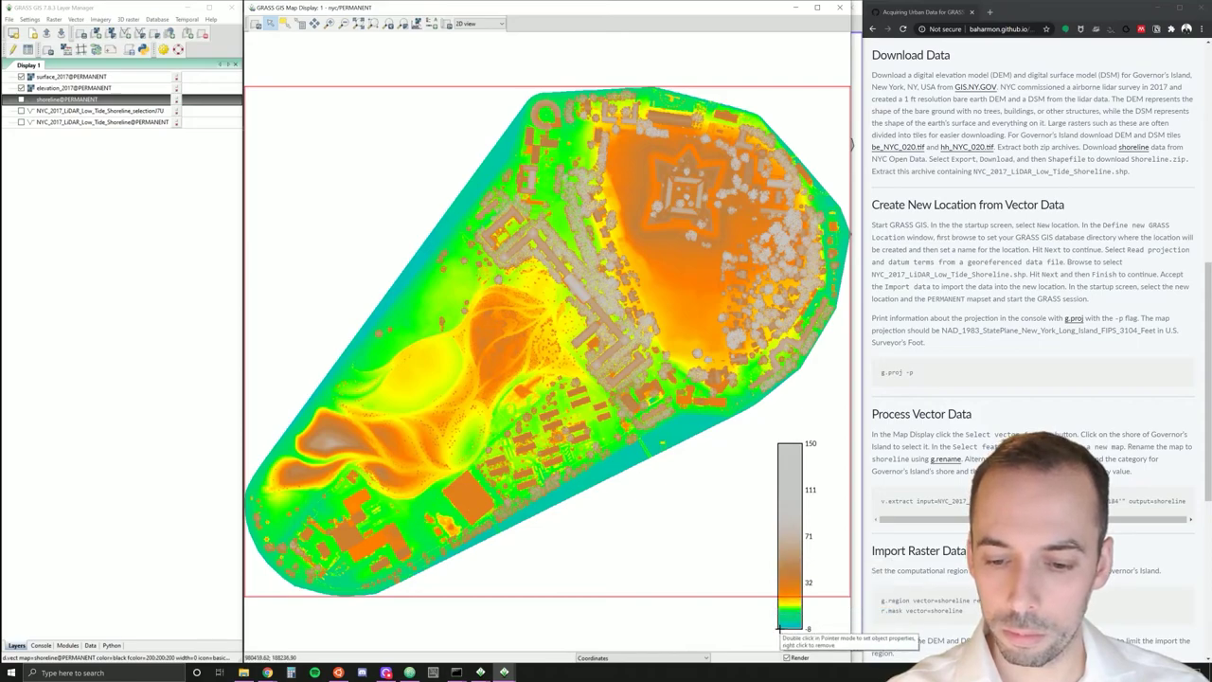
left_click_drag(779, 628, 795, 477)
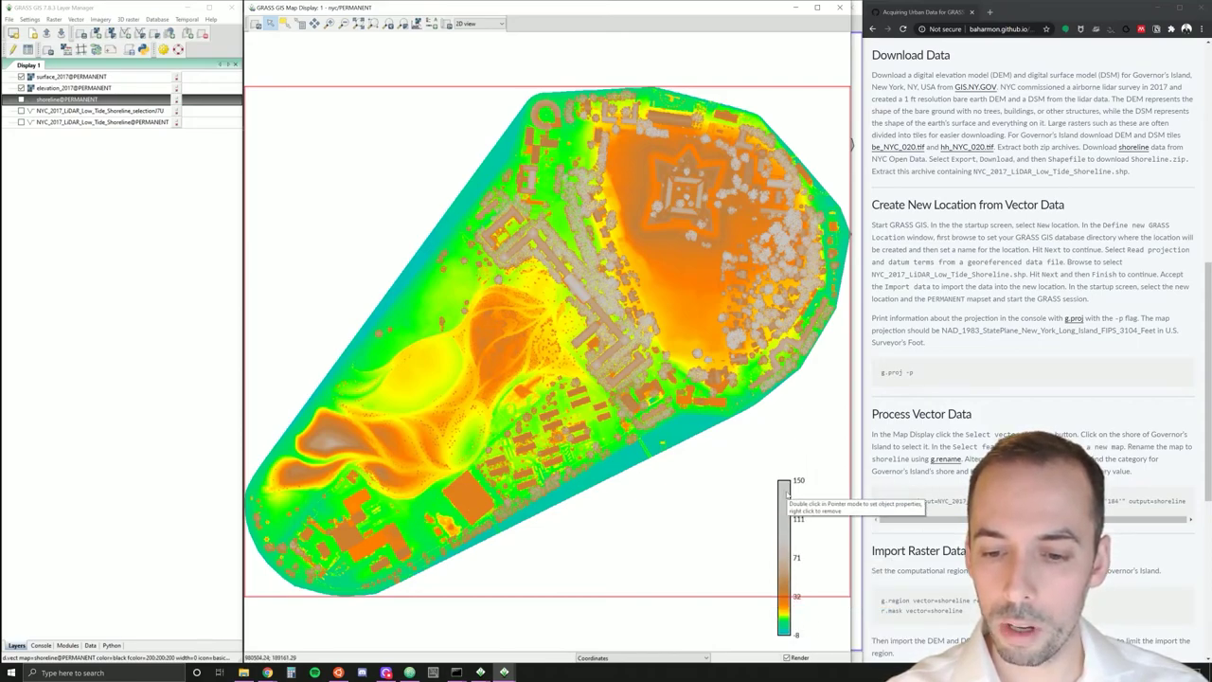
double_click(785, 492)
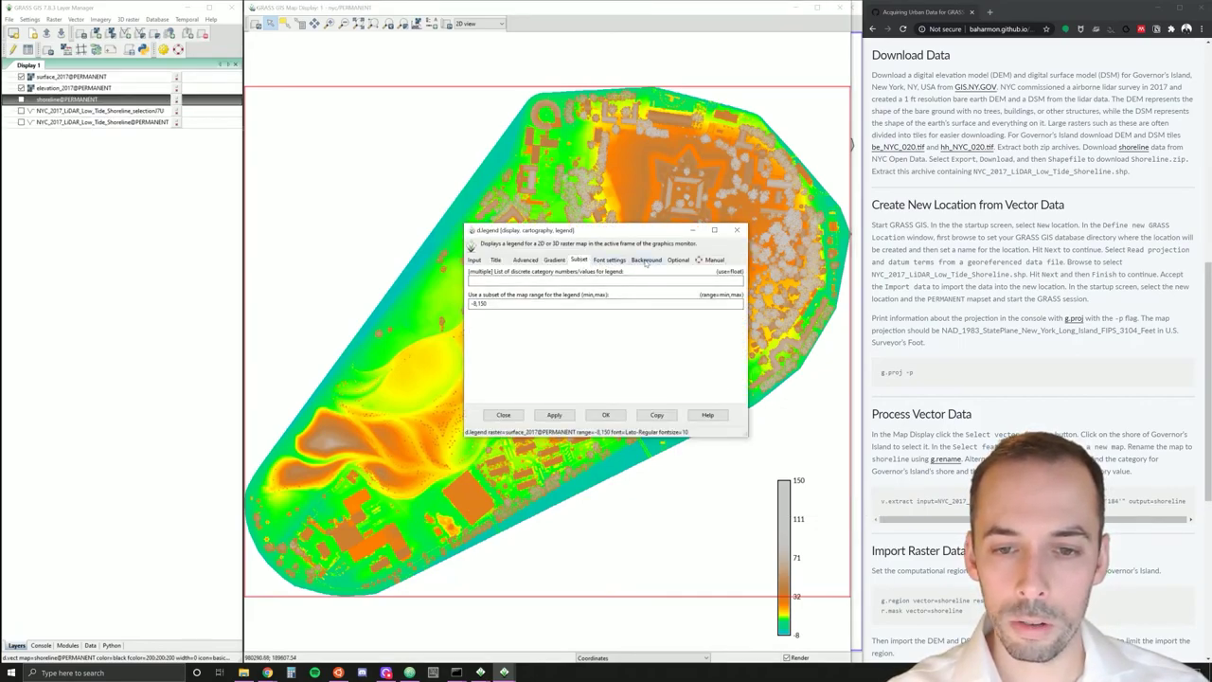
left_click(678, 260)
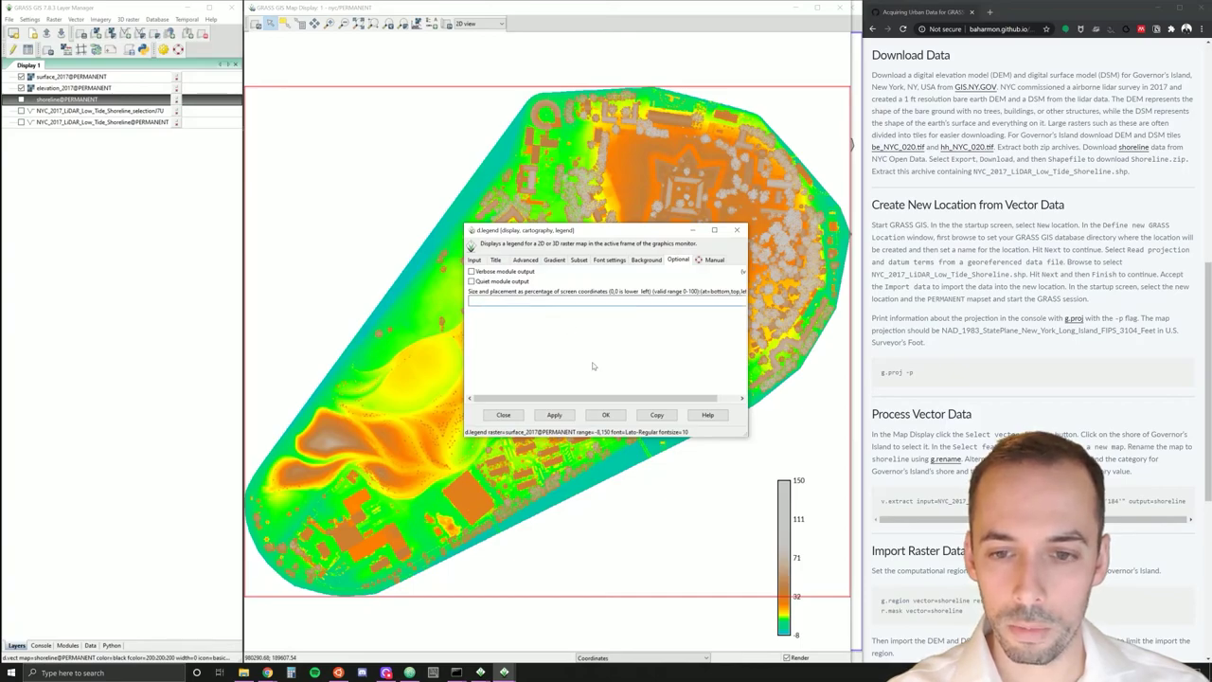
left_click(505, 415)
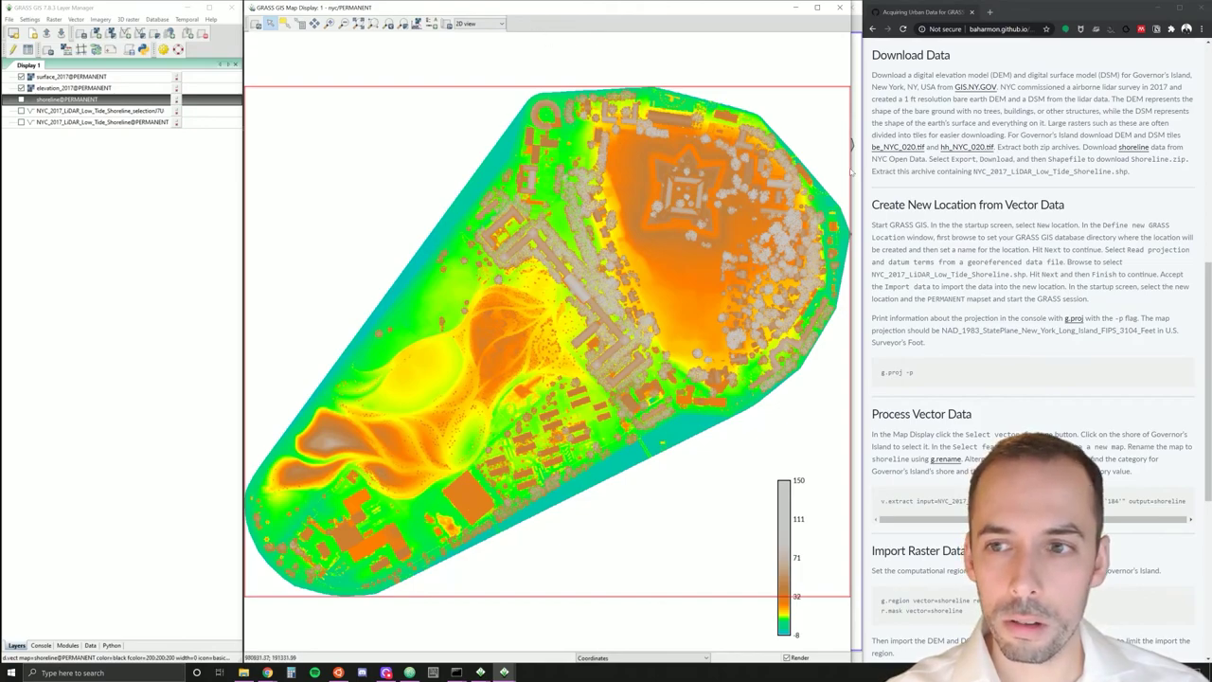
Scroll to the top of the tutorial and go to the Data page via the site menu.
scroll(967, 279, "up", 6)
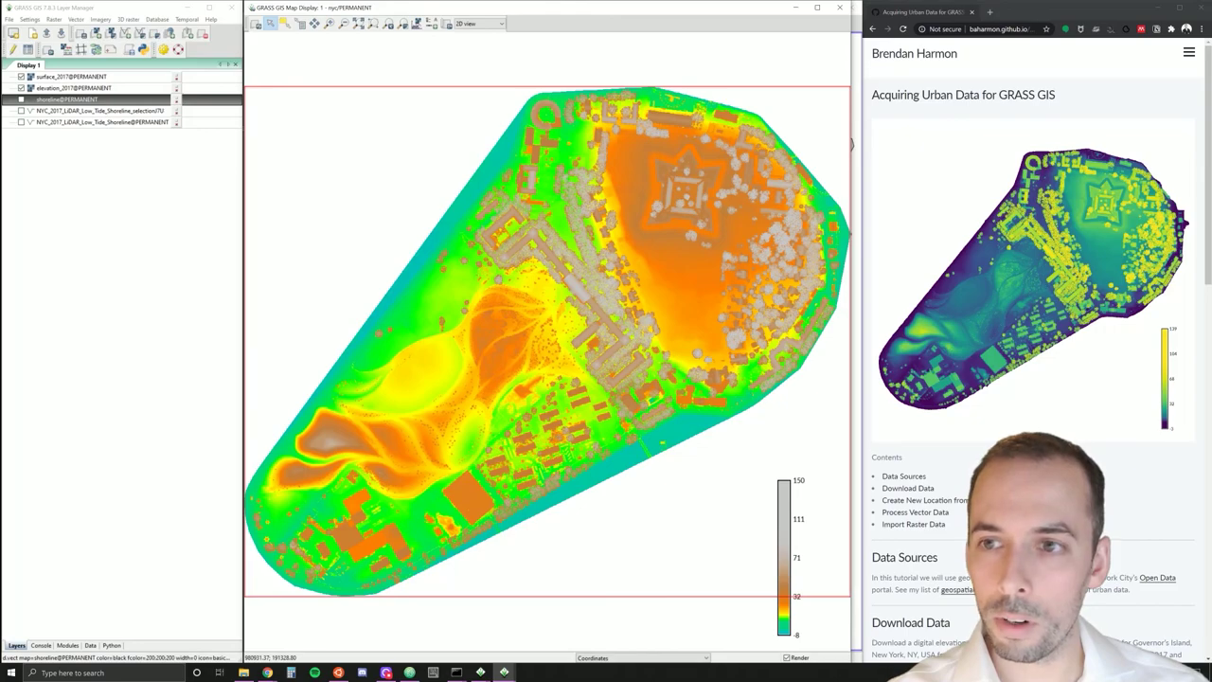
left_click(1187, 57)
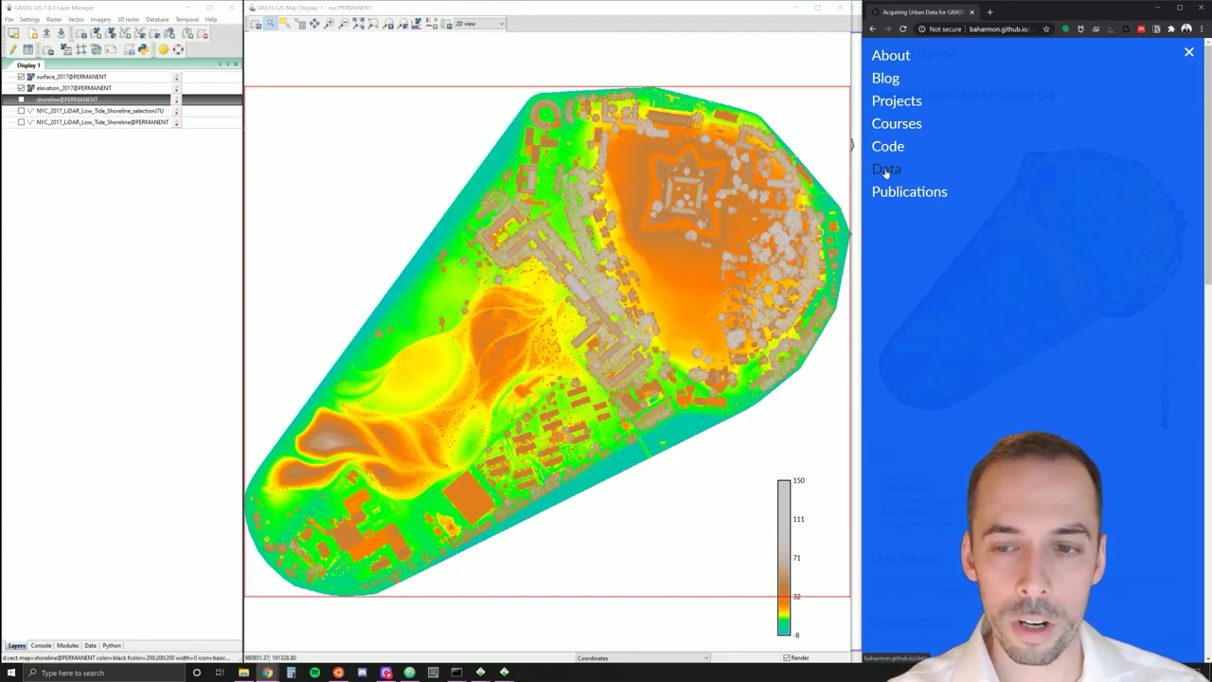
left_click(885, 171)
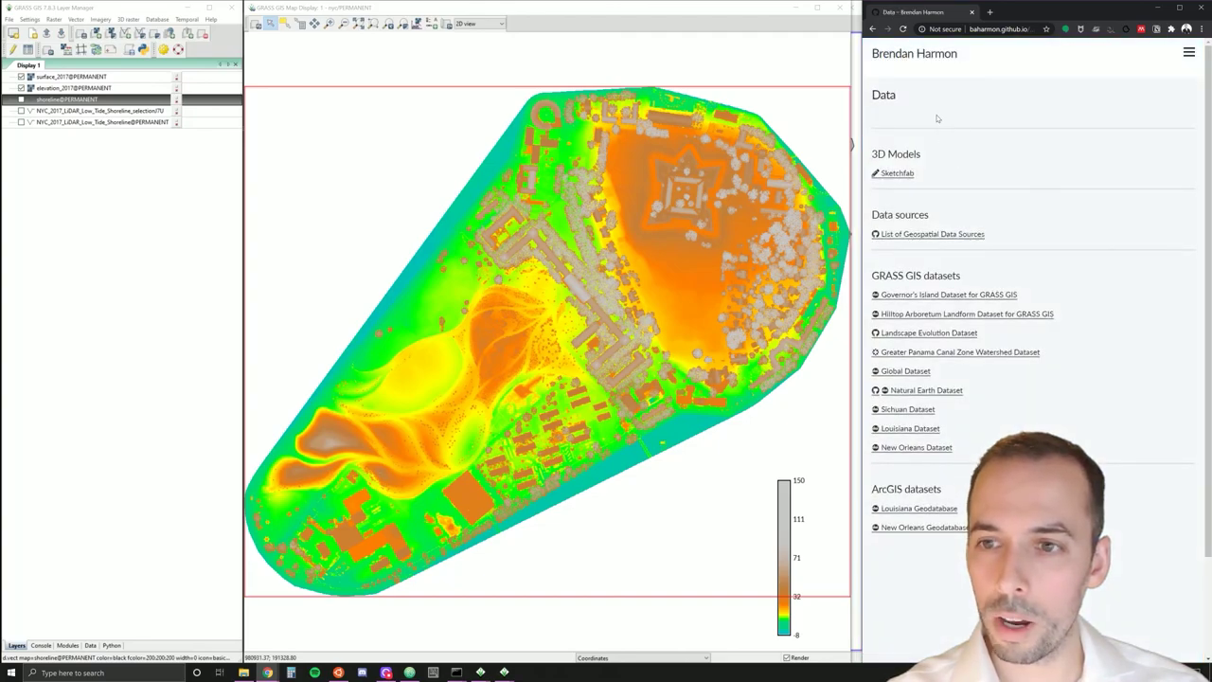